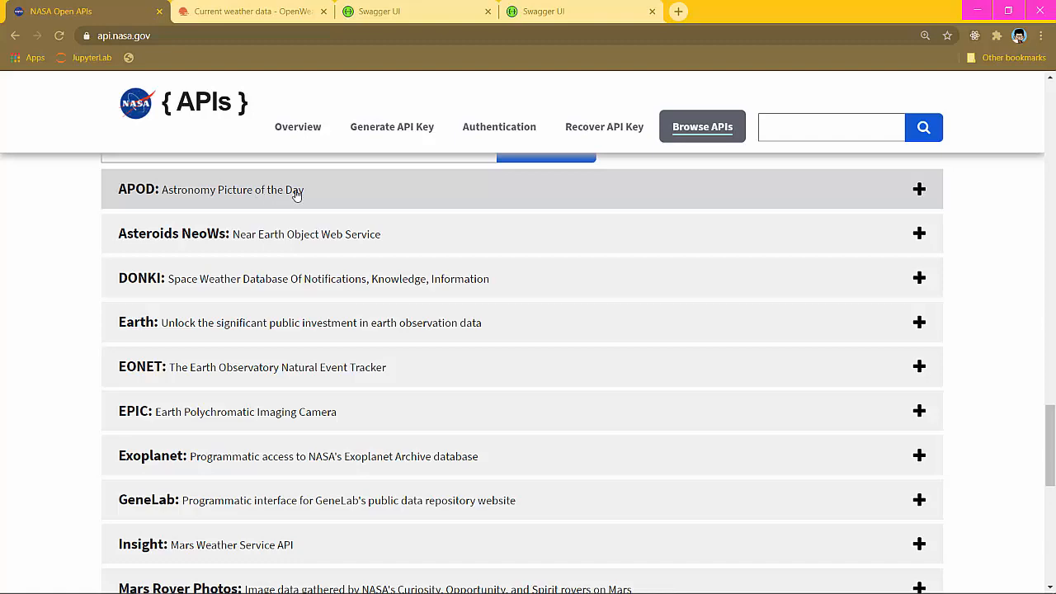
# Expand the APOD entry in NASA's API list and examine its HTTP request URL, highlighting the planetary/apod path.
pyautogui.click(295, 192)
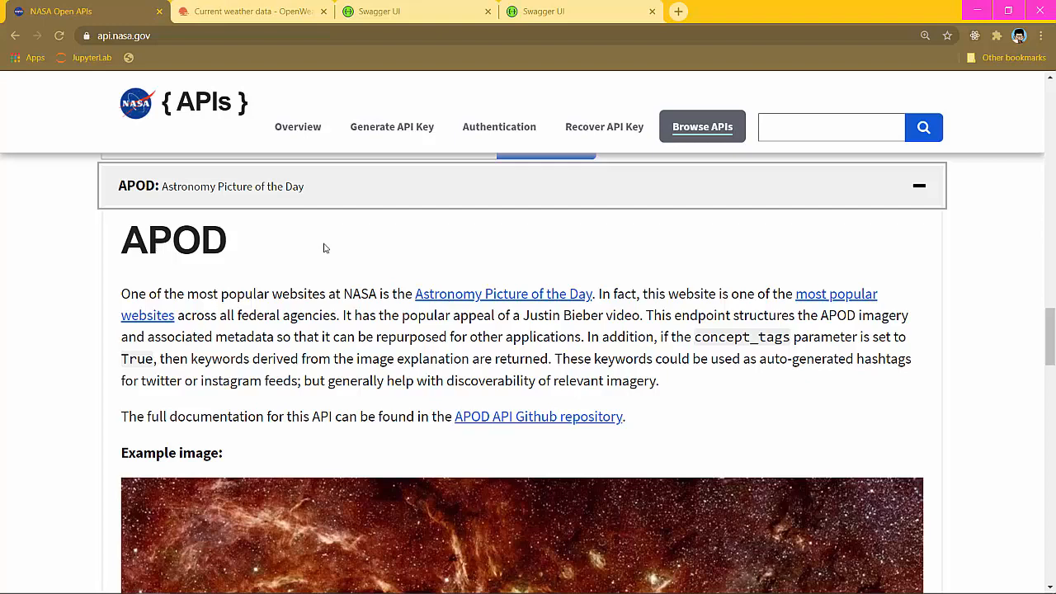
pyautogui.scroll(-7, 309, 335)
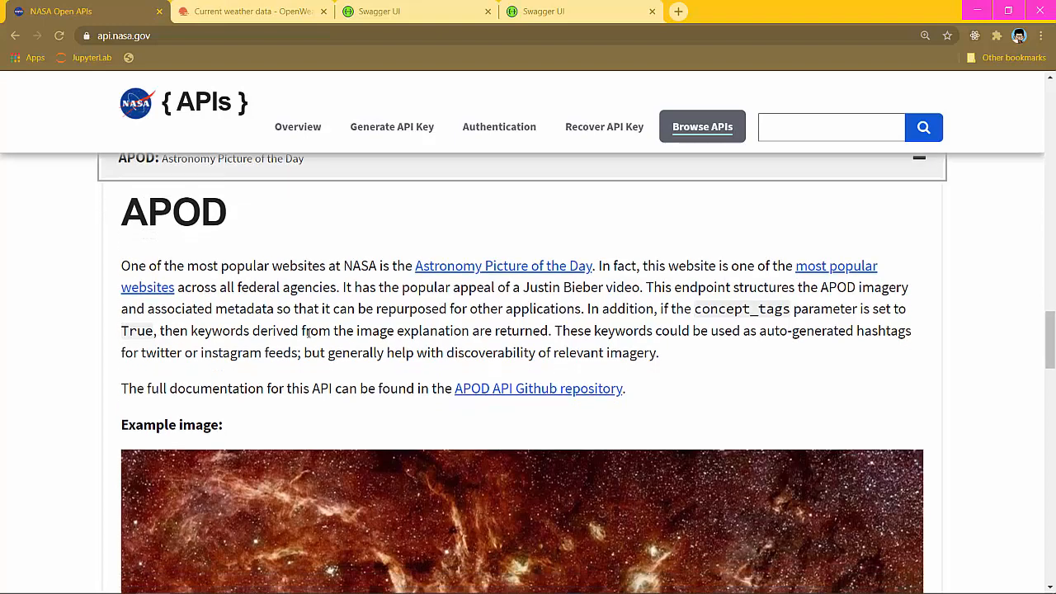
pyautogui.scroll(-1, 308, 335)
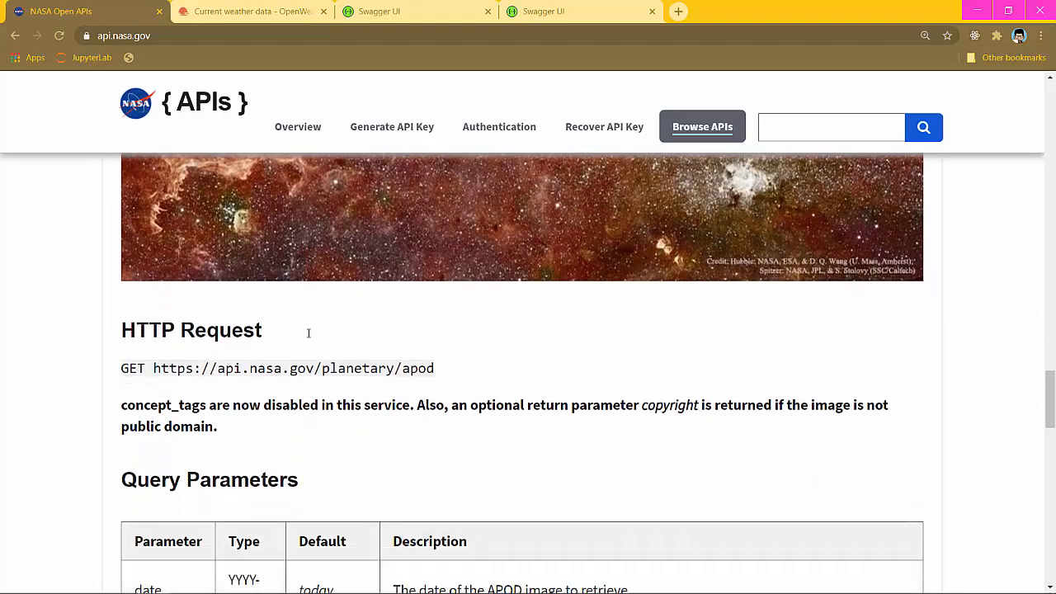
pyautogui.scroll(3, 308, 333)
pyautogui.scroll(-5, 306, 333)
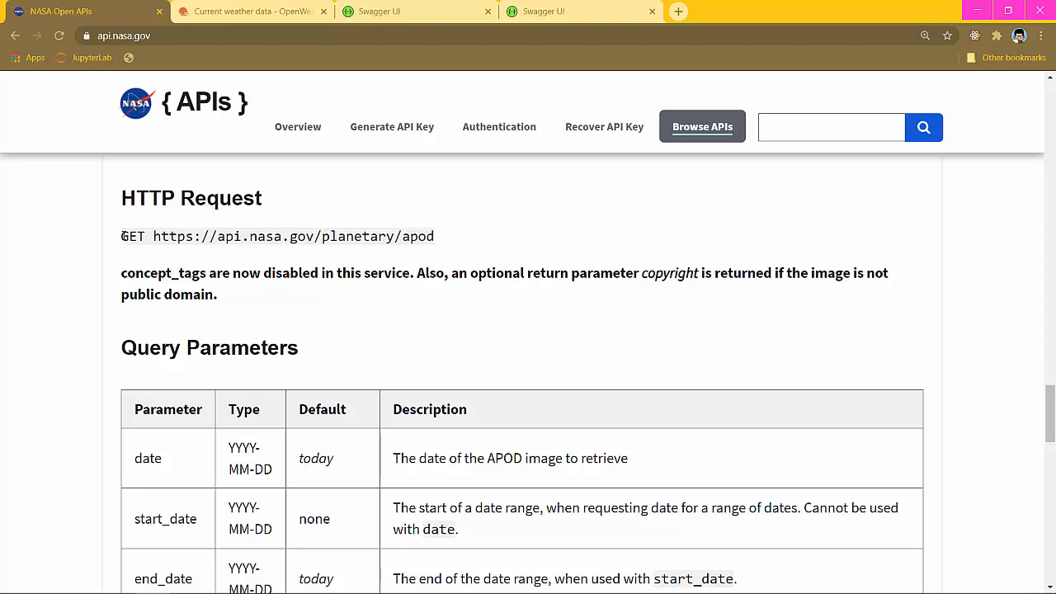
pyautogui.moveTo(150, 237); pyautogui.dragTo(439, 244)
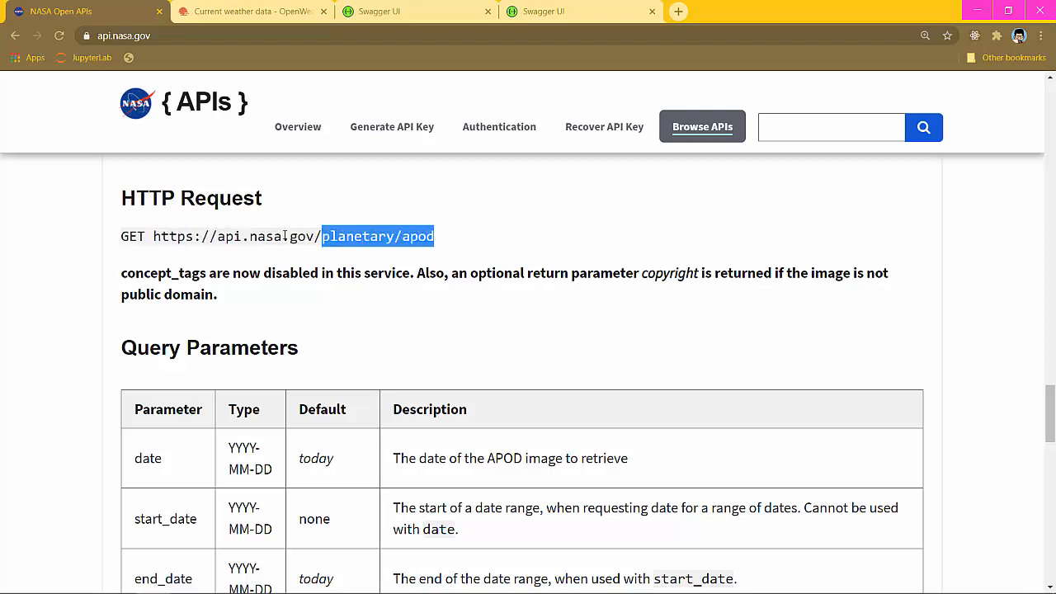
pyautogui.moveTo(219, 237); pyautogui.dragTo(403, 238)
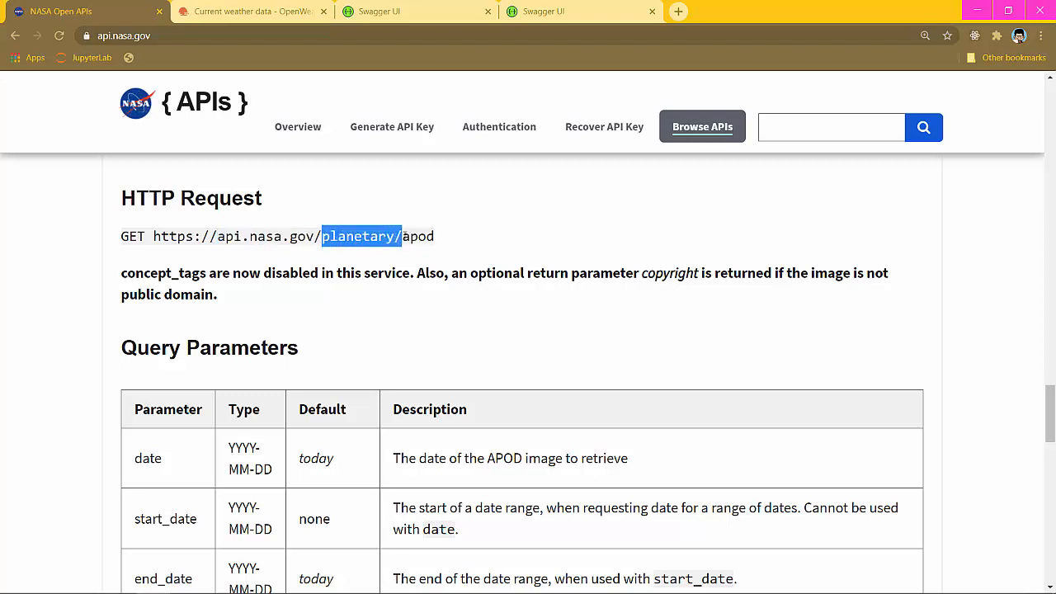
# Review the APOD query parameters table, highlighting the start_date and end_date parameters.
pyautogui.scroll(-2, 439, 244)
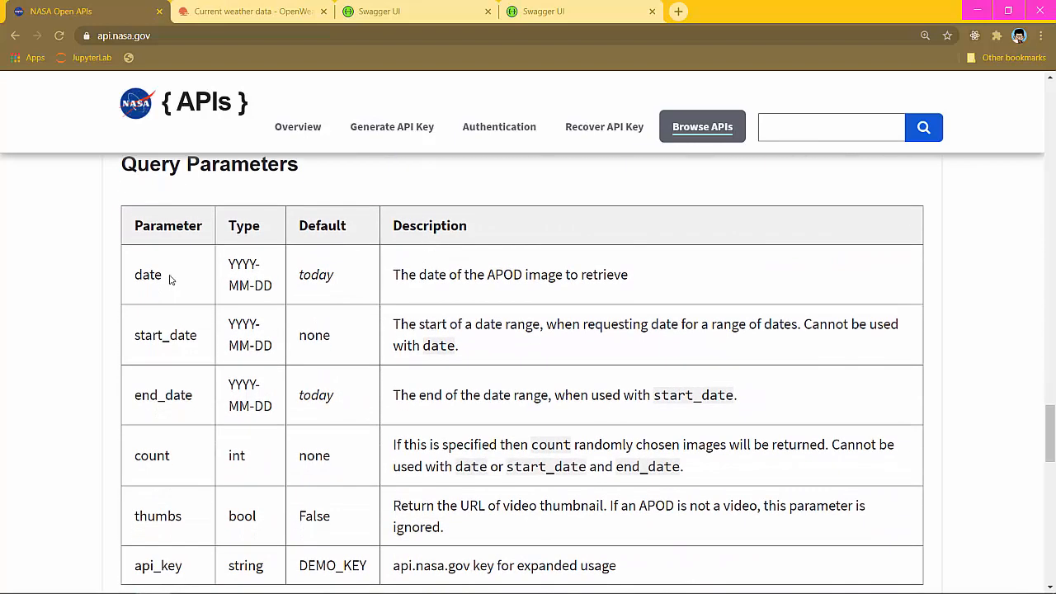
pyautogui.scroll(-1, 373, 273)
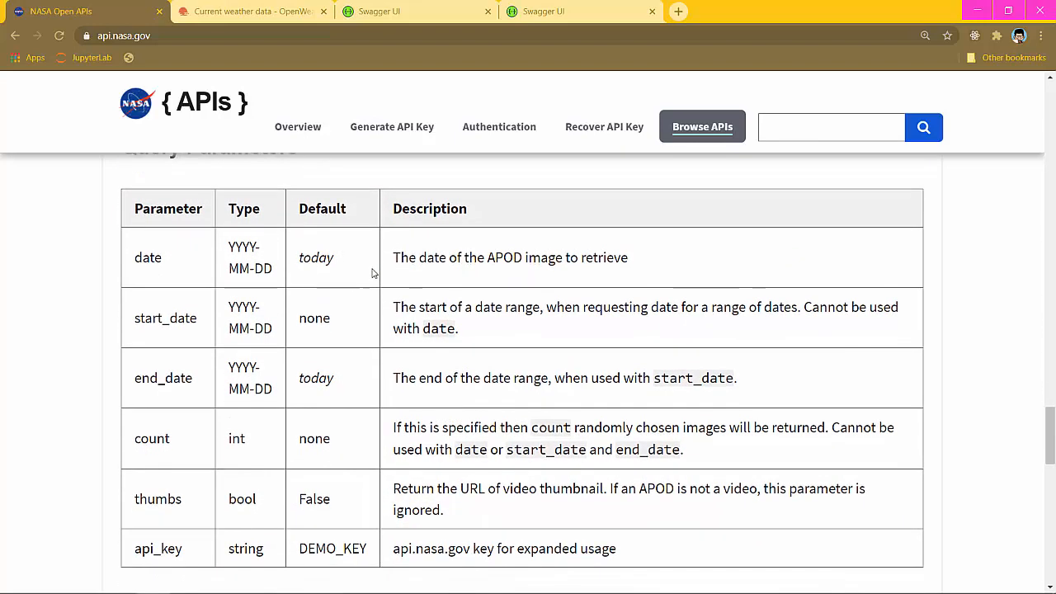
pyautogui.scroll(1, 373, 273)
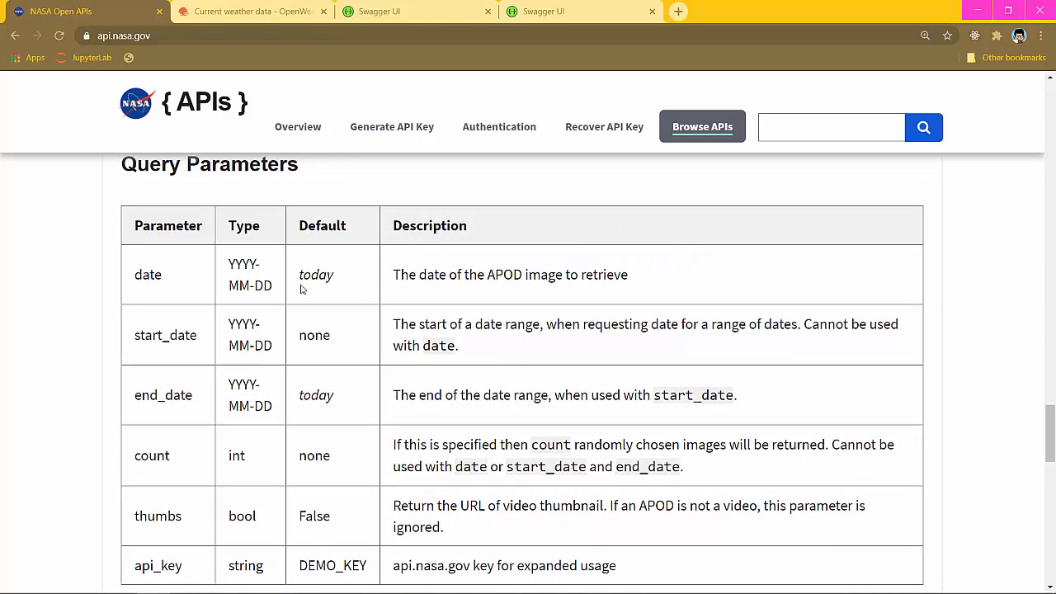
pyautogui.scroll(-1, 165, 284)
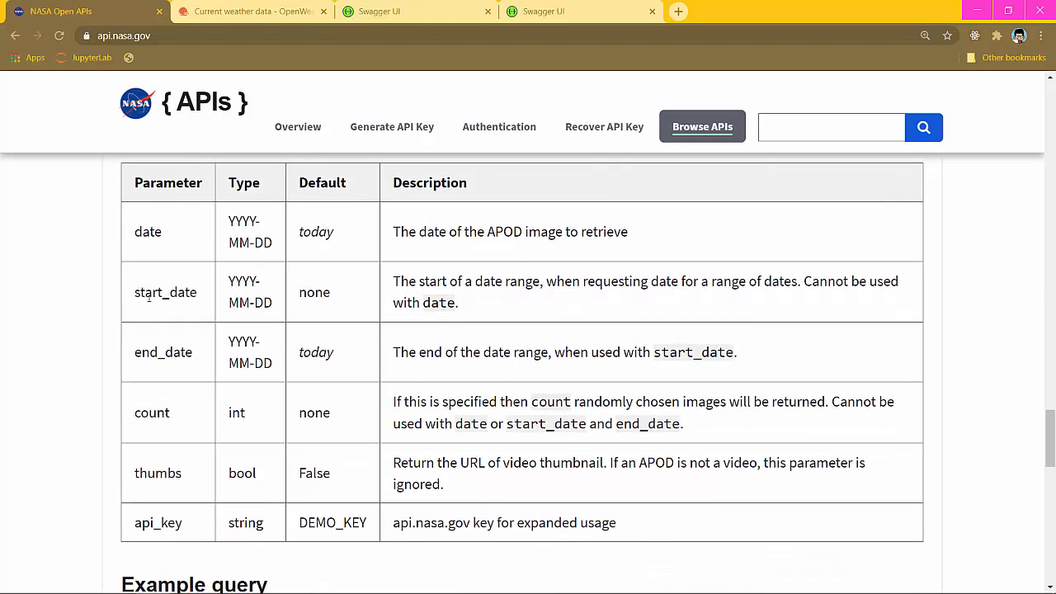
pyautogui.moveTo(149, 300); pyautogui.dragTo(195, 293)
pyautogui.moveTo(142, 352); pyautogui.dragTo(189, 352)
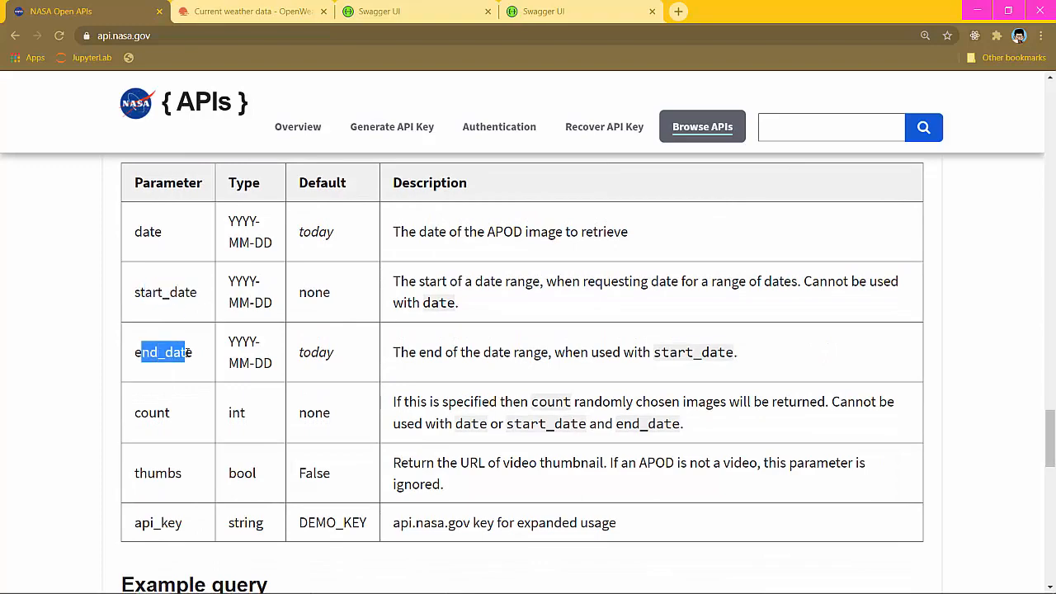
# Examine the api_key parameter and the APOD example query, and return to the start of the APOD section.
pyautogui.scroll(-3, 189, 352)
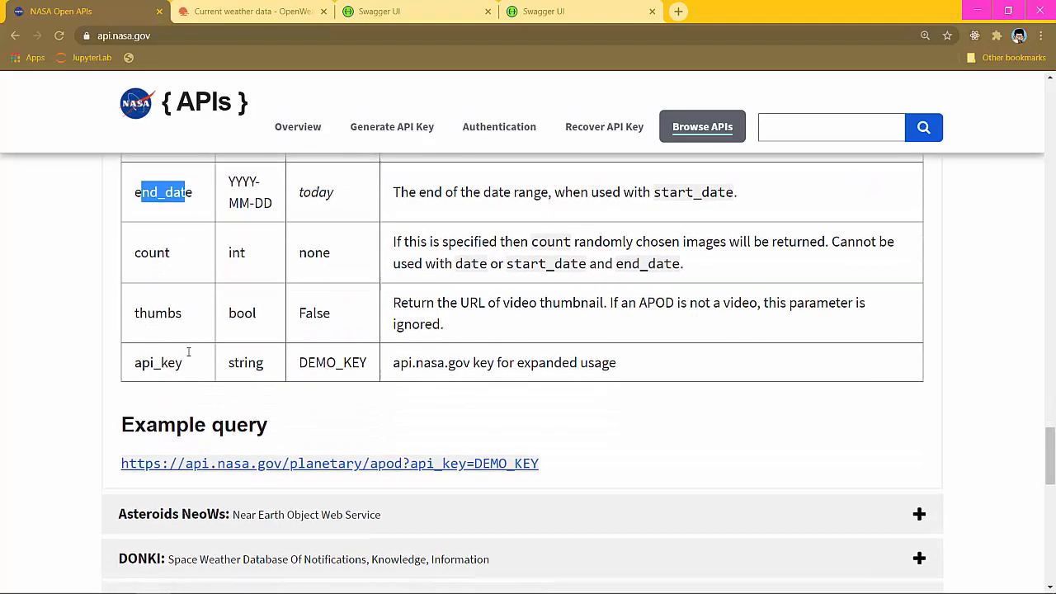
pyautogui.scroll(-2, 188, 352)
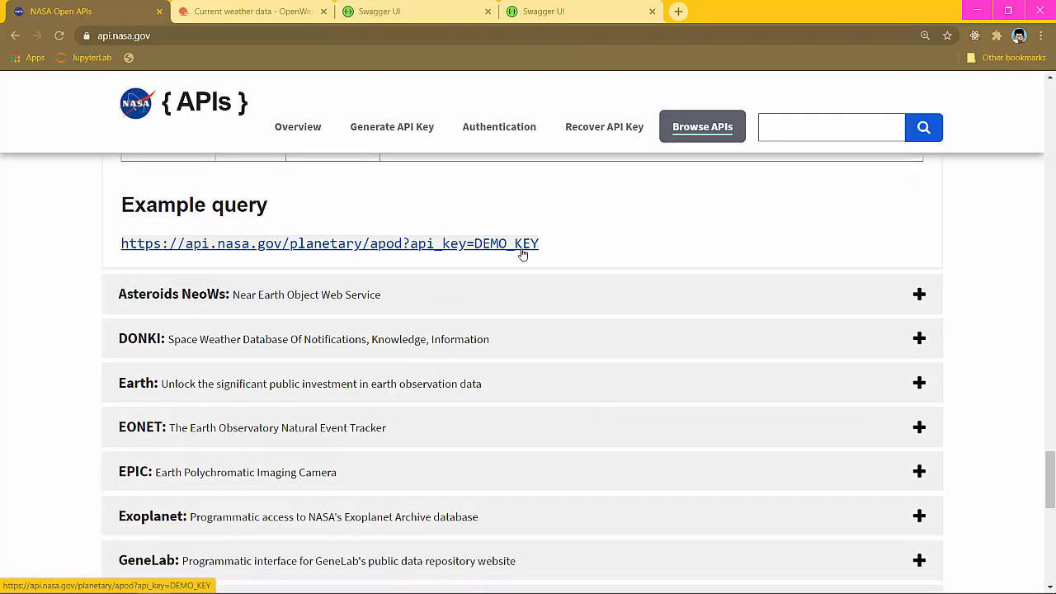
pyautogui.scroll(-2, 588, 254)
pyautogui.scroll(11, 589, 254)
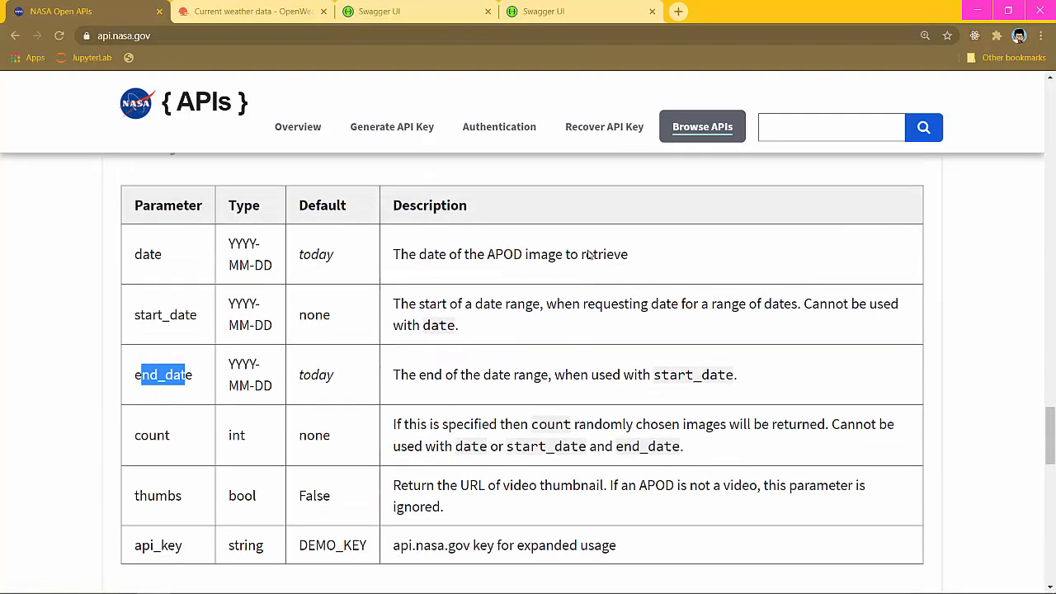
pyautogui.scroll(10, 587, 254)
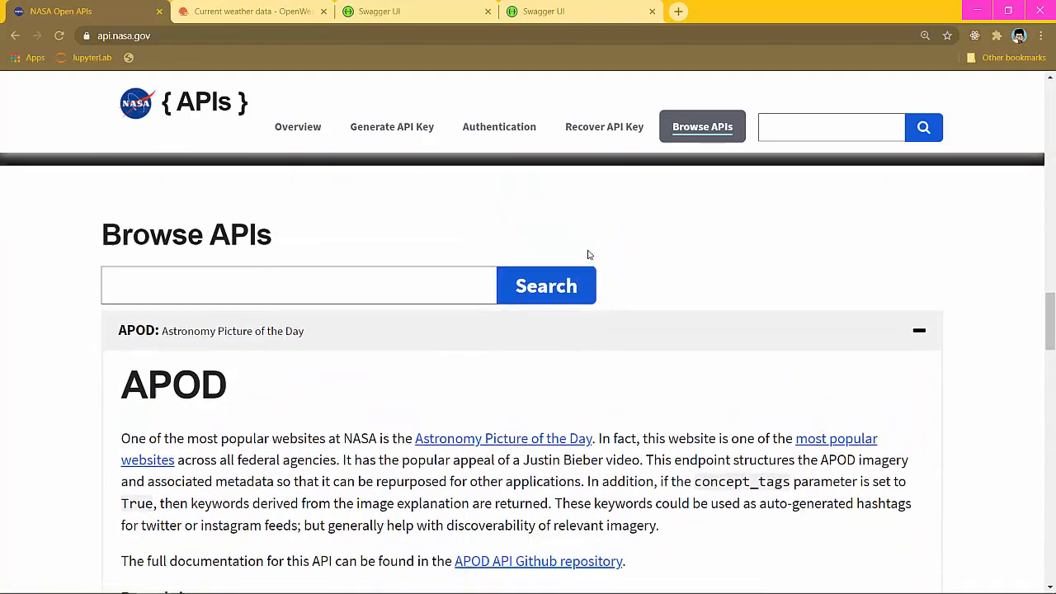
pyautogui.scroll(-1, 587, 254)
# Switch to the OpenWeather current weather data page and look over the API call formats by city name.
pyautogui.click(239, 12)
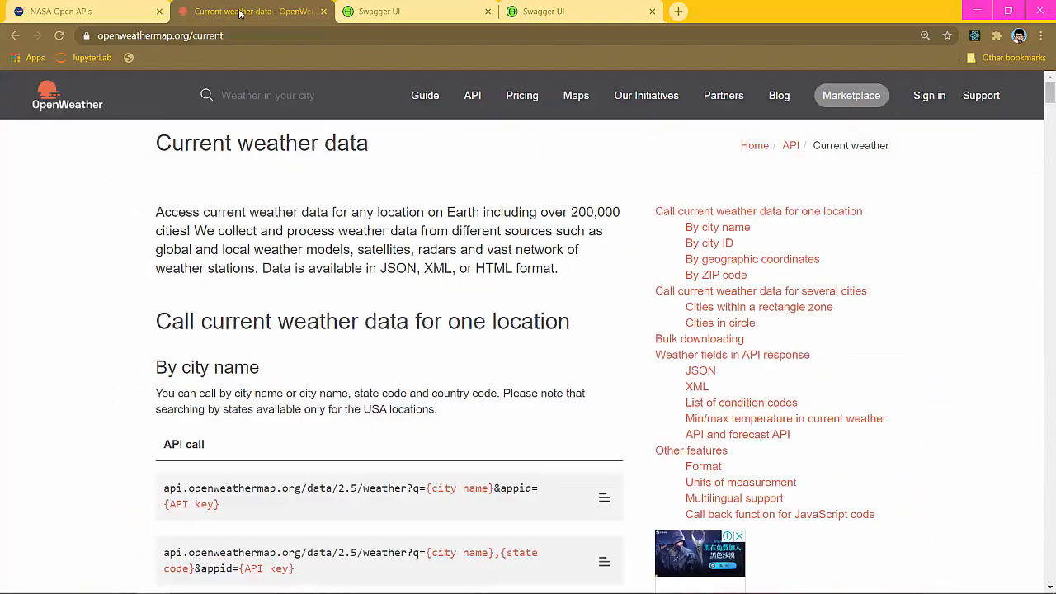
pyautogui.scroll(-2, 129, 259)
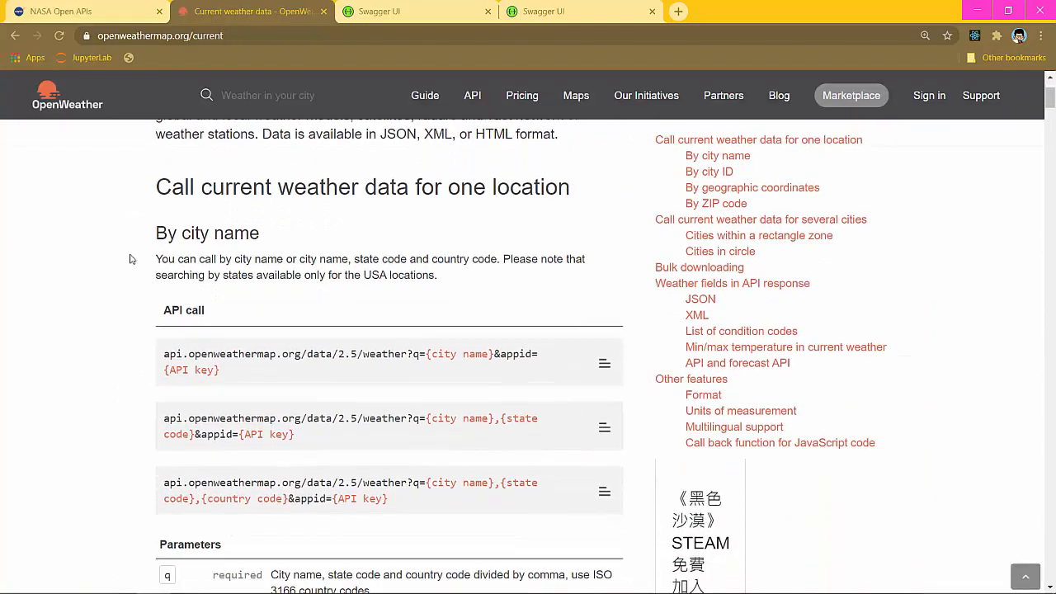
pyautogui.keyDown('ctrl'); pyautogui.scroll(2, 130, 259); pyautogui.keyUp('ctrl')
pyautogui.keyDown('ctrl'); pyautogui.scroll(-1, 129, 259); pyautogui.keyUp('ctrl')
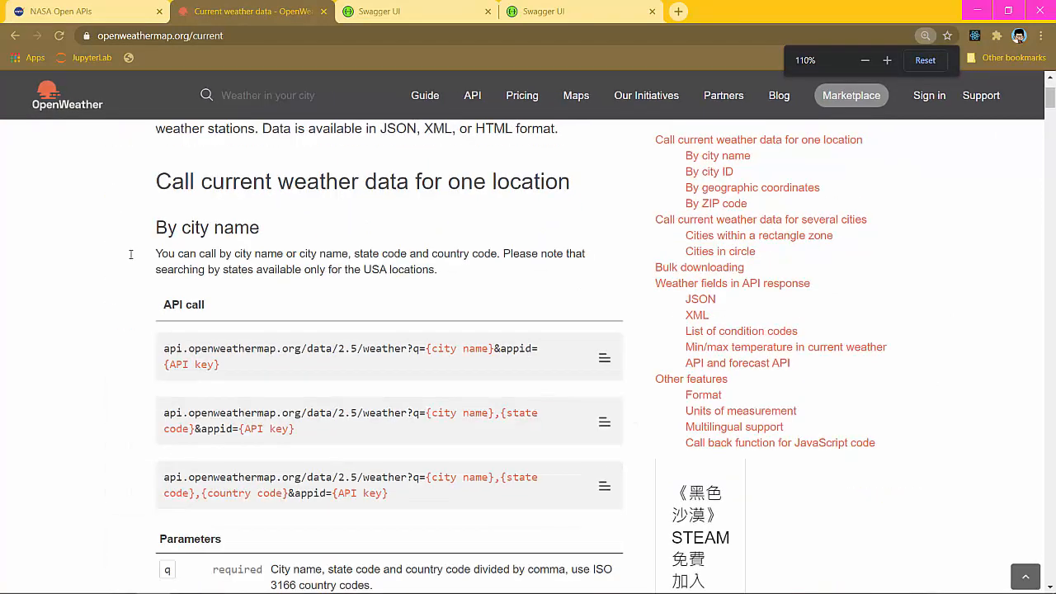
pyautogui.scroll(2, 130, 259)
pyautogui.scroll(-3, 129, 259)
pyautogui.scroll(-1, 130, 259)
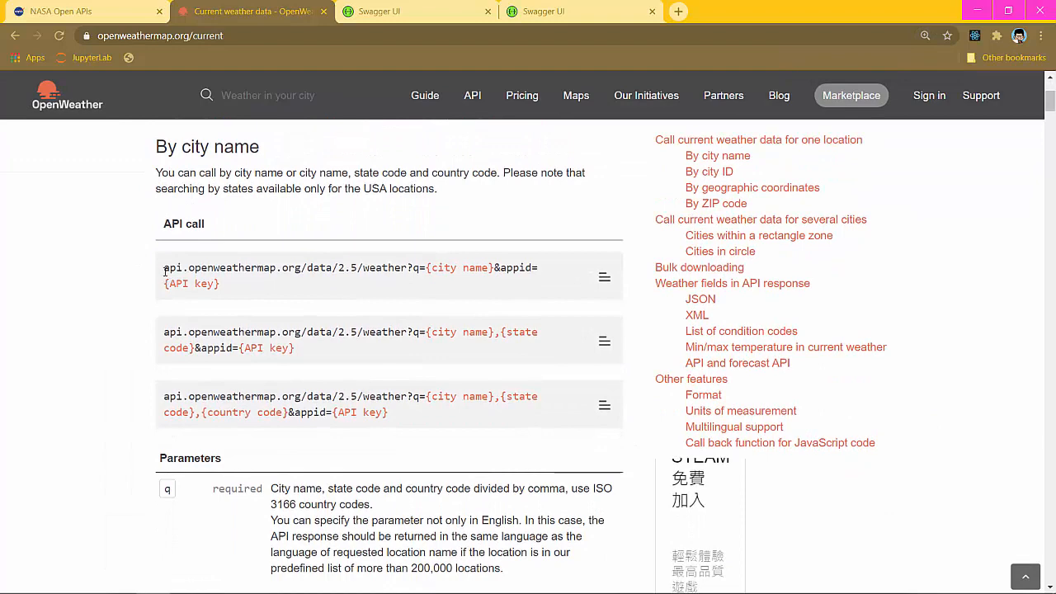
# Read the OpenWeather introduction, highlighting the Current weather data title and the sentence about available data formats.
pyautogui.scroll(3, 172, 231)
pyautogui.moveTo(155, 149); pyautogui.dragTo(365, 147)
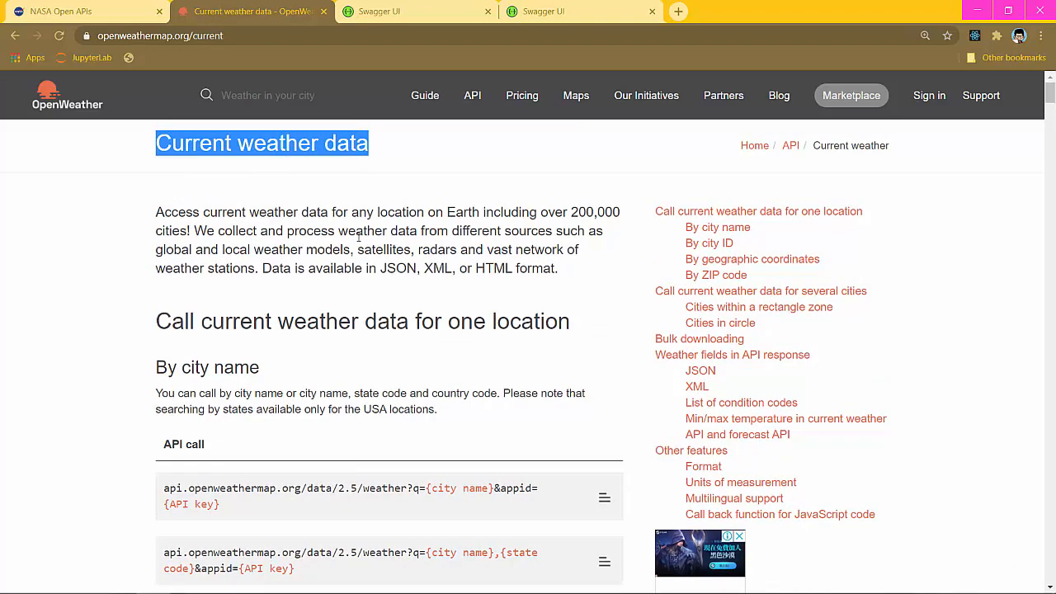
pyautogui.scroll(-1, 358, 236)
pyautogui.scroll(1, 358, 236)
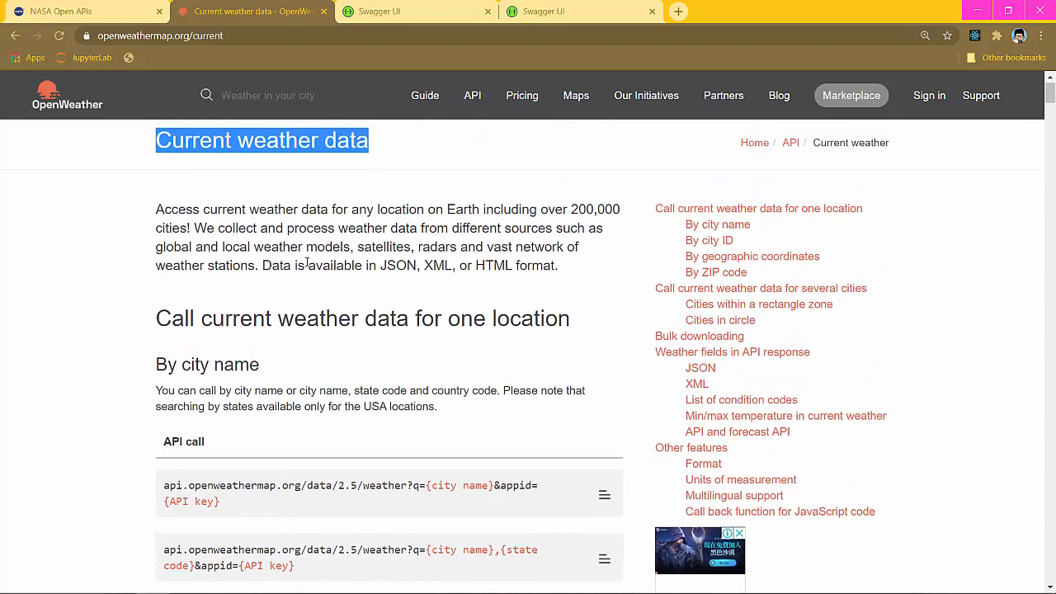
pyautogui.moveTo(264, 265); pyautogui.dragTo(556, 264)
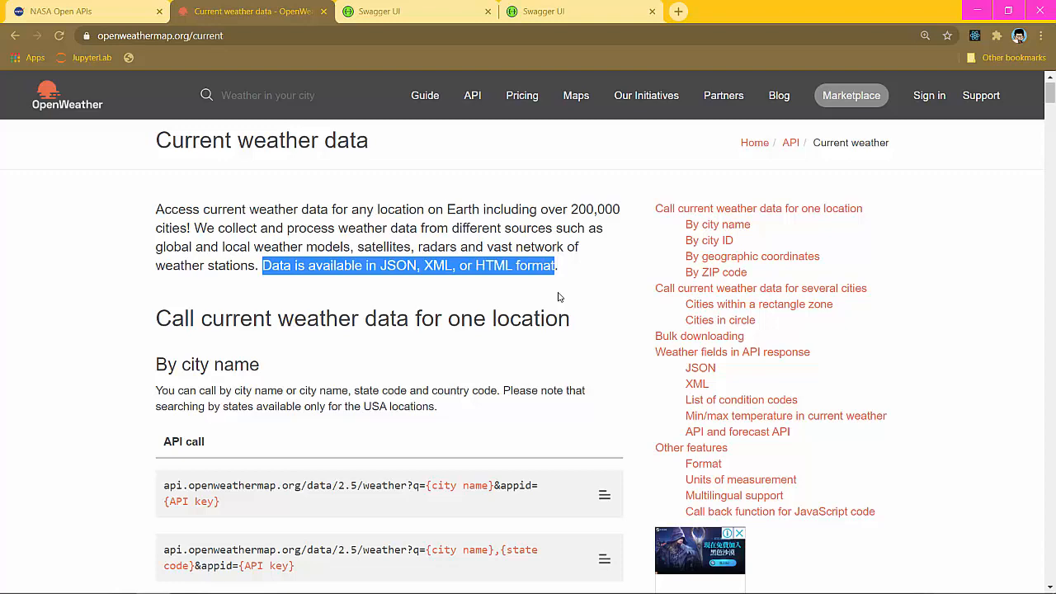
# Examine the API calls, parameters and examples for requesting current weather by city name and by city ID.
pyautogui.scroll(-3, 558, 296)
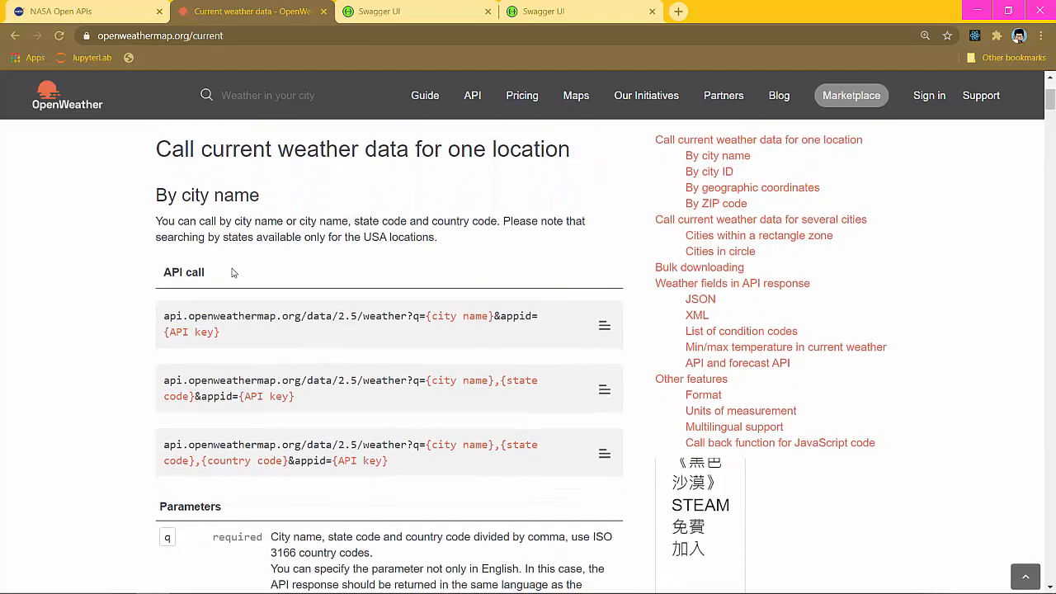
pyautogui.scroll(-9, 232, 272)
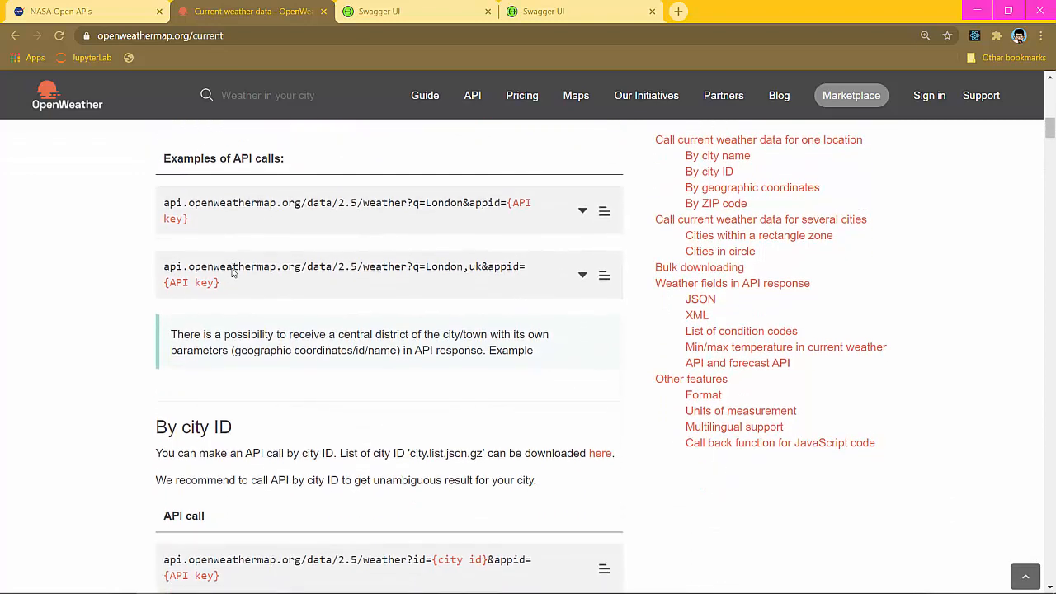
pyautogui.scroll(-4, 231, 272)
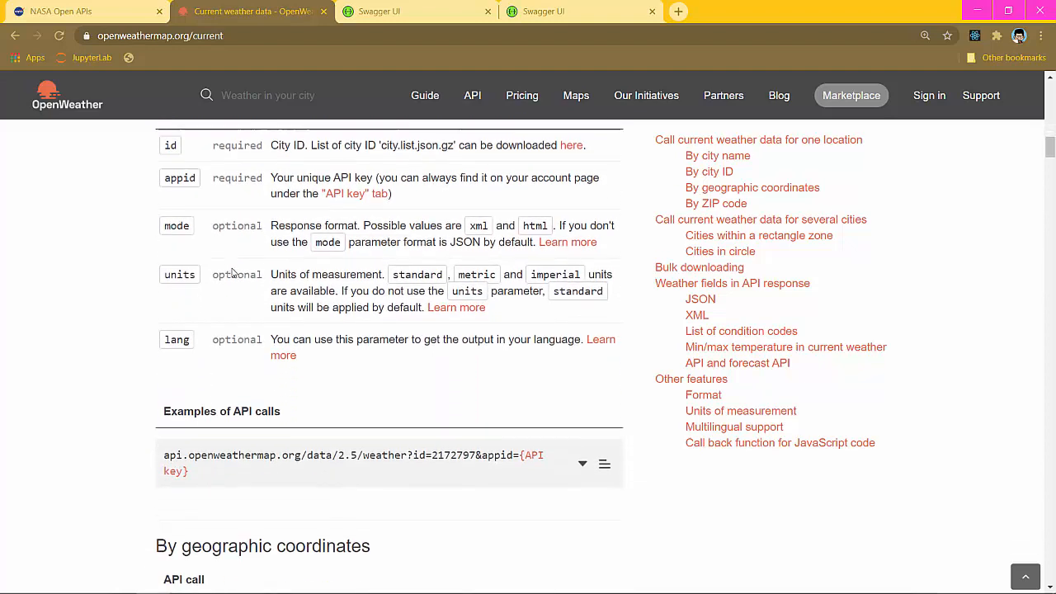
pyautogui.scroll(2, 232, 273)
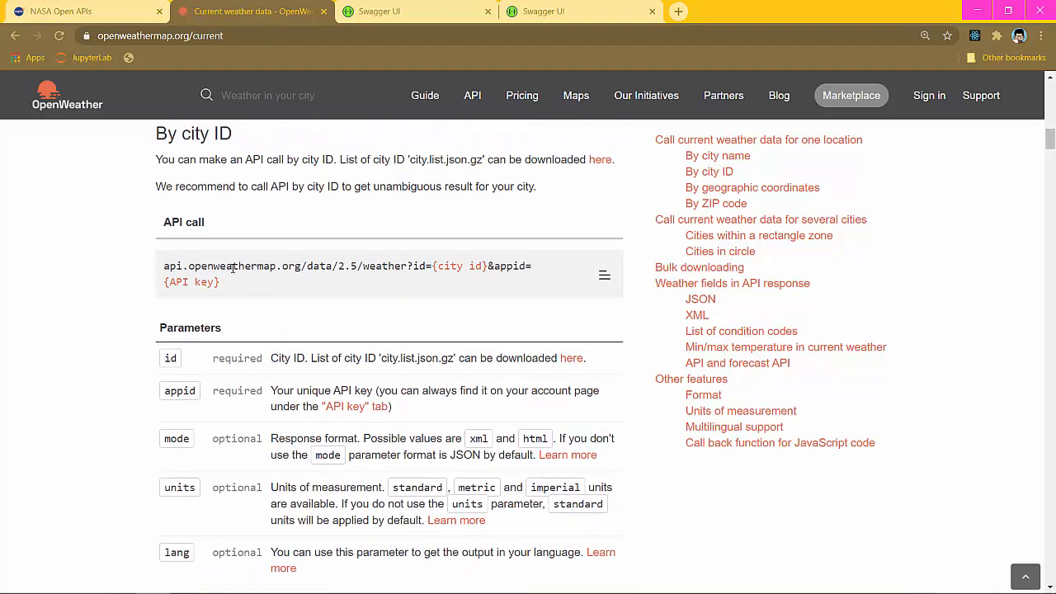
pyautogui.scroll(1, 233, 268)
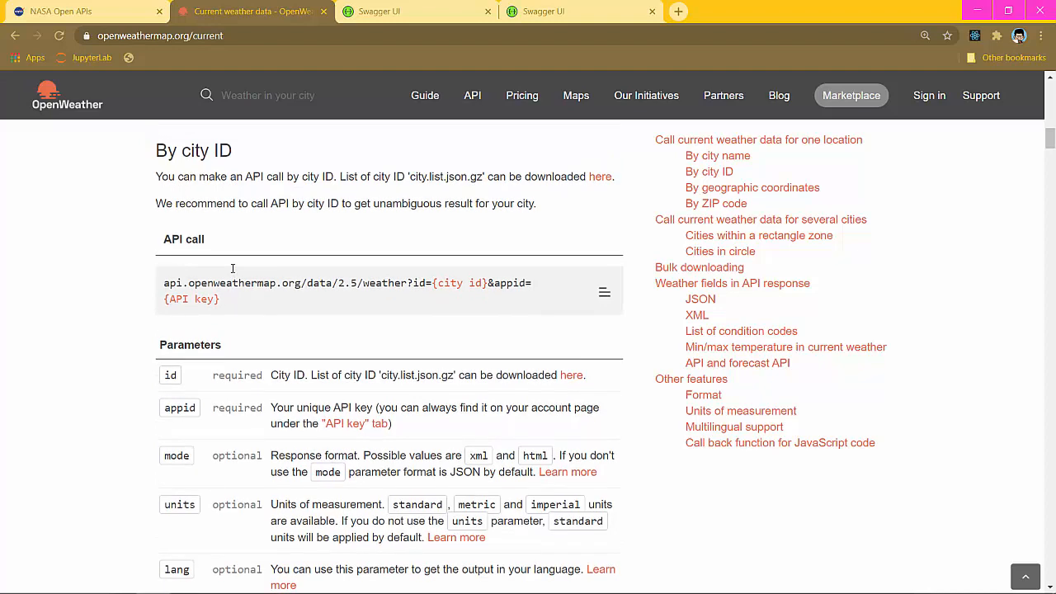
pyautogui.scroll(6, 231, 272)
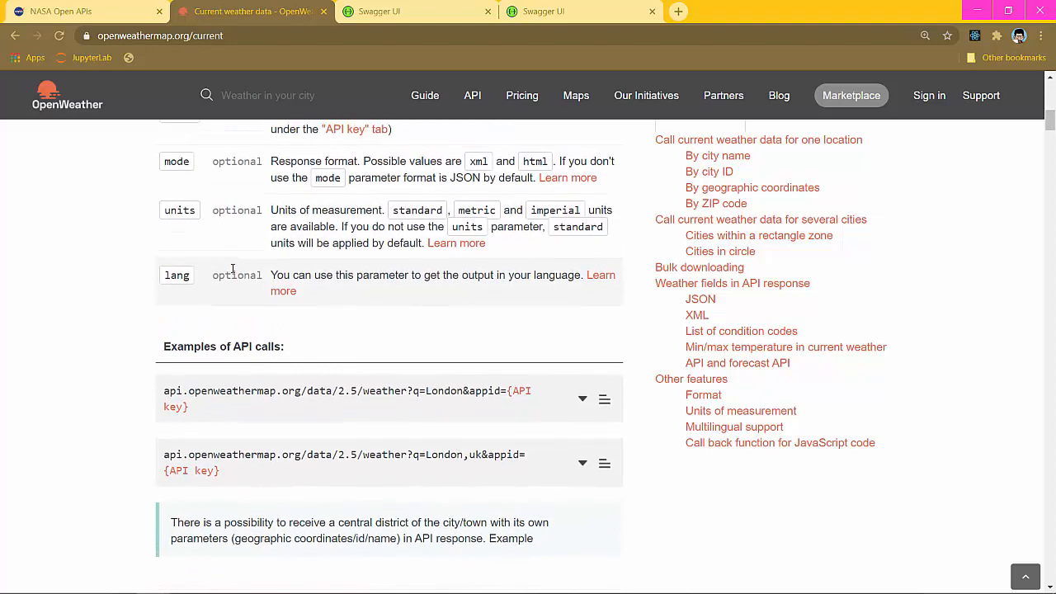
pyautogui.scroll(2, 233, 272)
pyautogui.scroll(3, 233, 270)
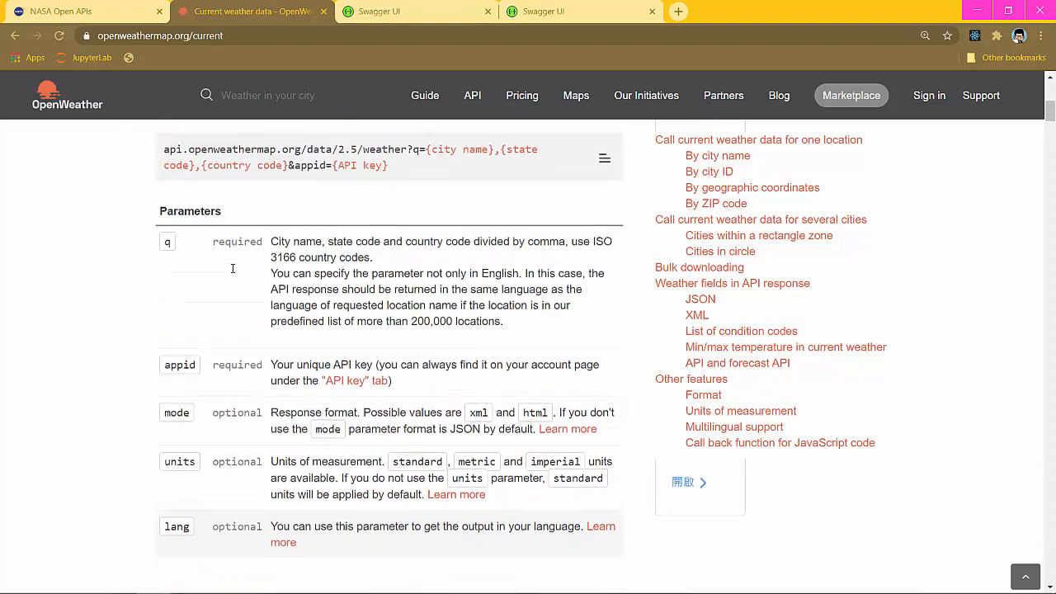
pyautogui.scroll(4, 231, 272)
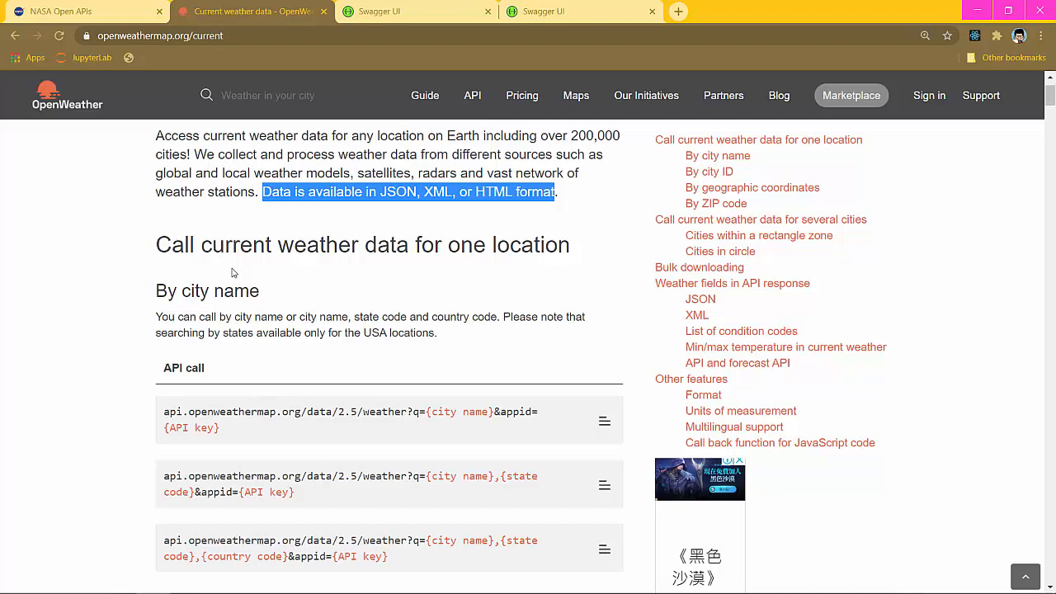
# Skim the remaining single-location call types down to the ZIP code section and return to the page start.
pyautogui.scroll(-15, 383, 262)
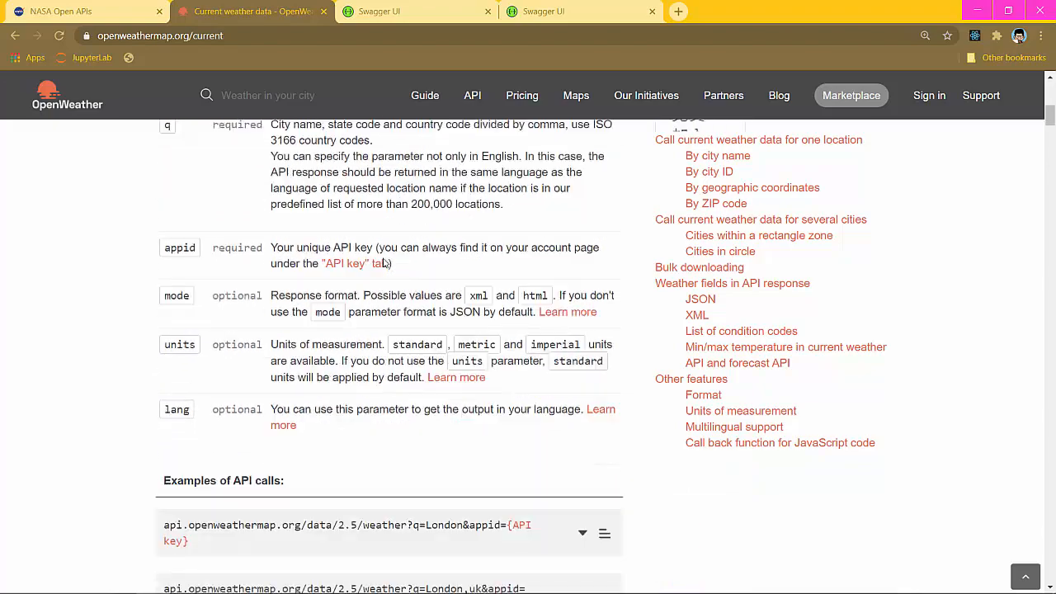
pyautogui.scroll(-15, 382, 263)
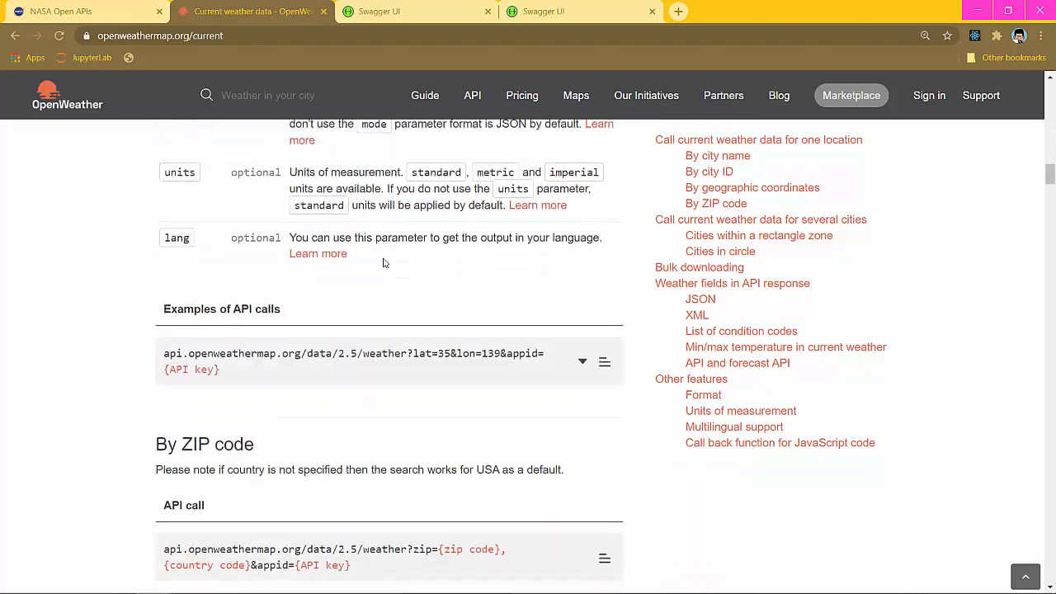
pyautogui.scroll(15, 382, 262)
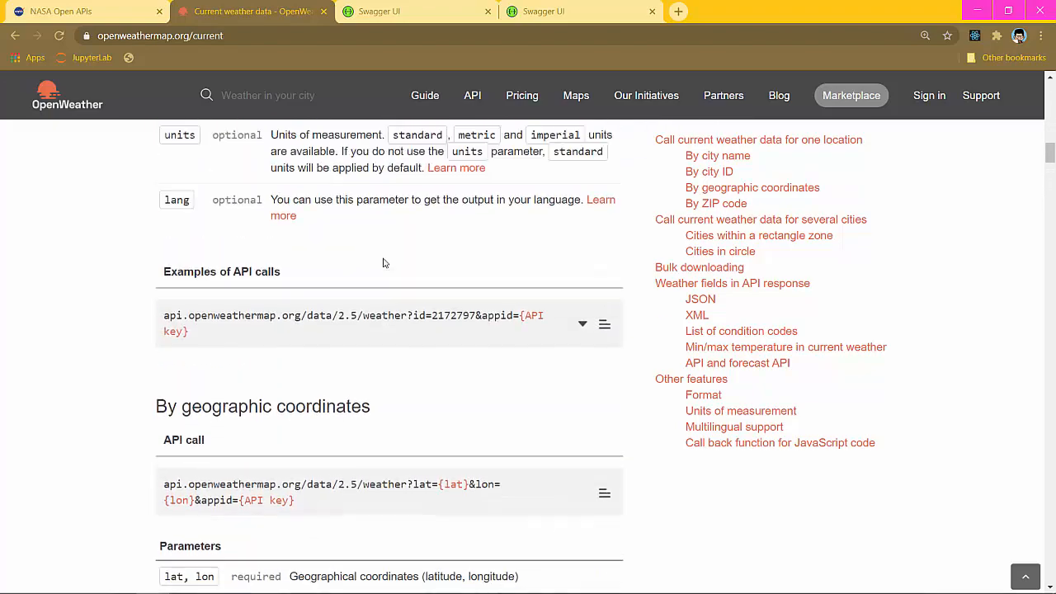
pyautogui.scroll(8, 383, 262)
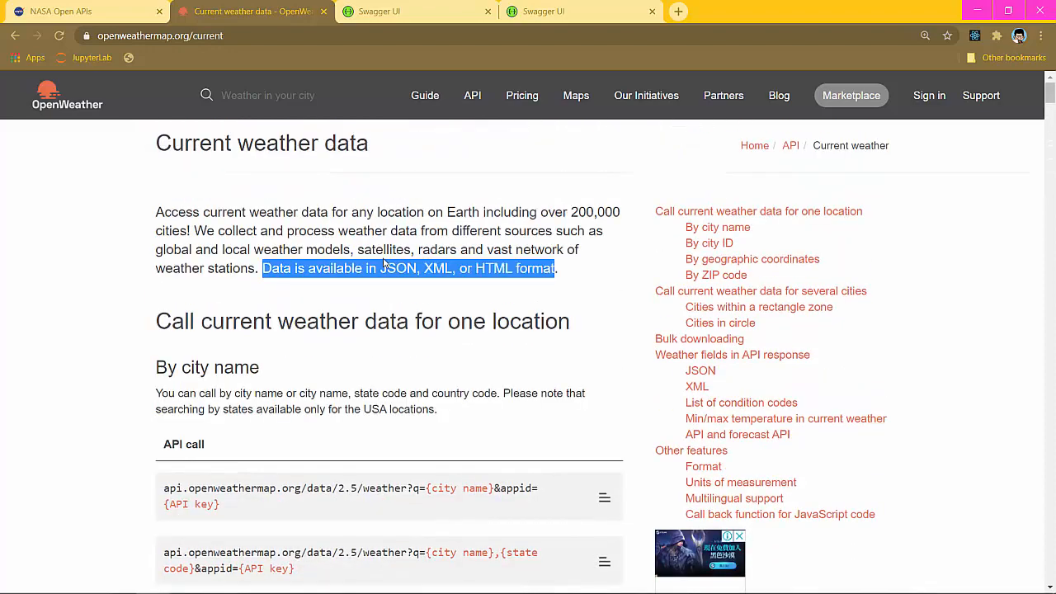
# Switch to the Swagger Petstore documentation page and highlight its title.
pyautogui.click(375, 6)
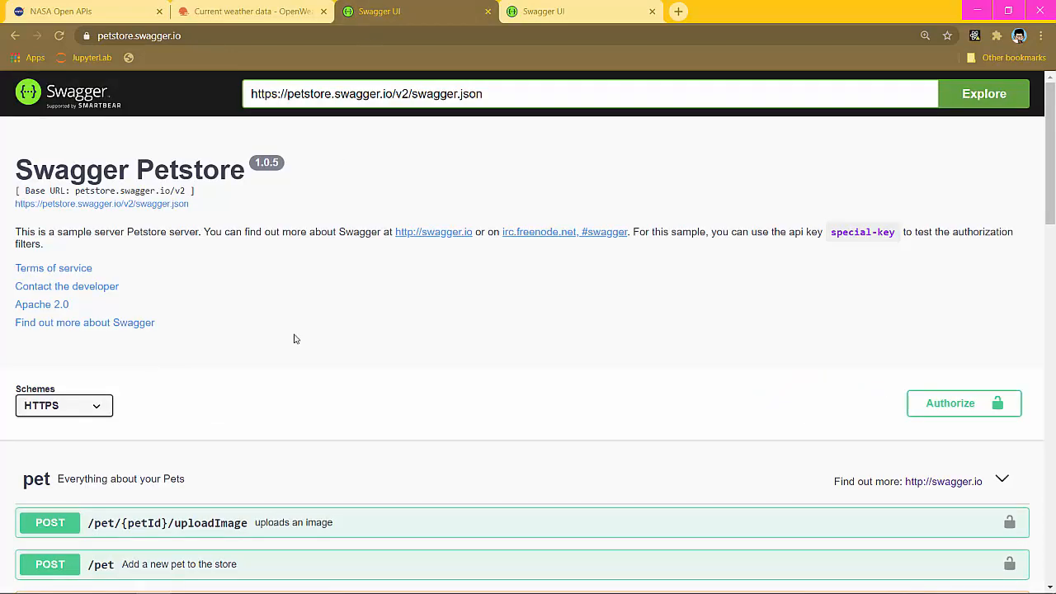
pyautogui.scroll(4, 295, 339)
pyautogui.scroll(-2, 295, 339)
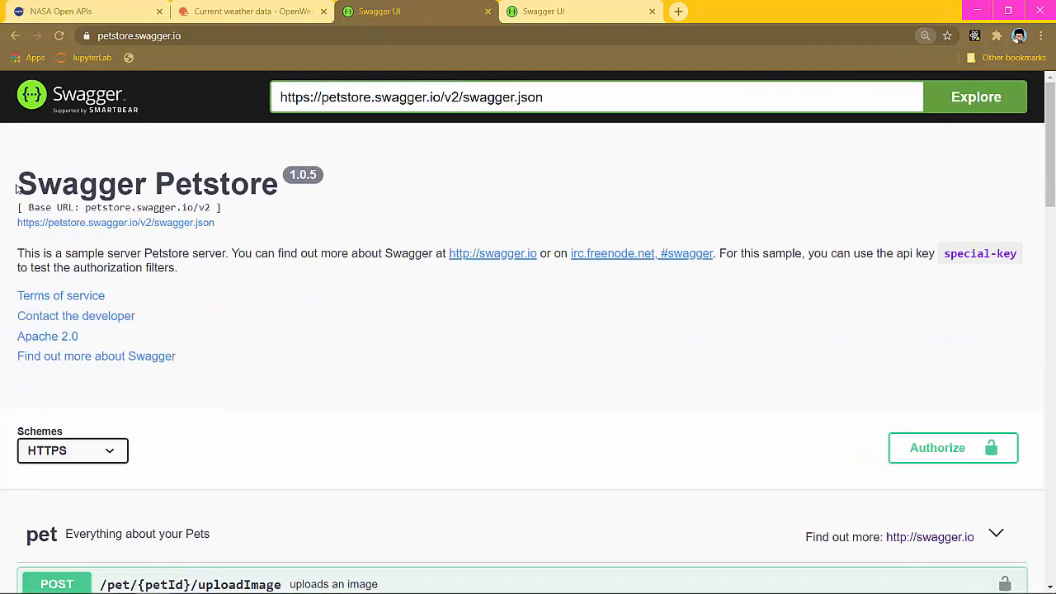
pyautogui.moveTo(18, 186); pyautogui.dragTo(282, 181)
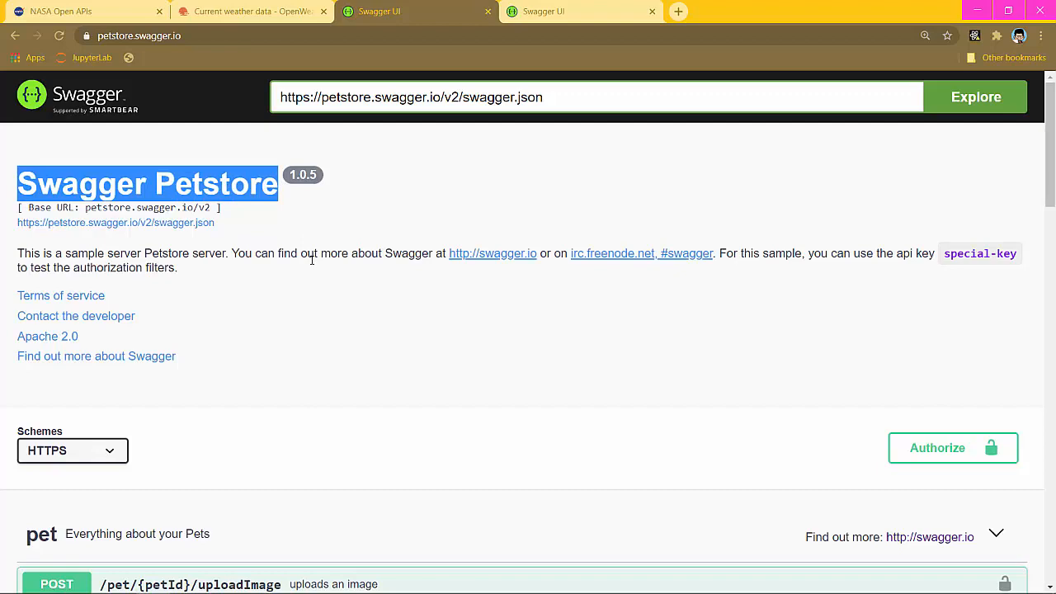
# Examine the pet, store and user endpoint lists of the Petstore API with their request methods and descriptions.
pyautogui.scroll(-4, 448, 359)
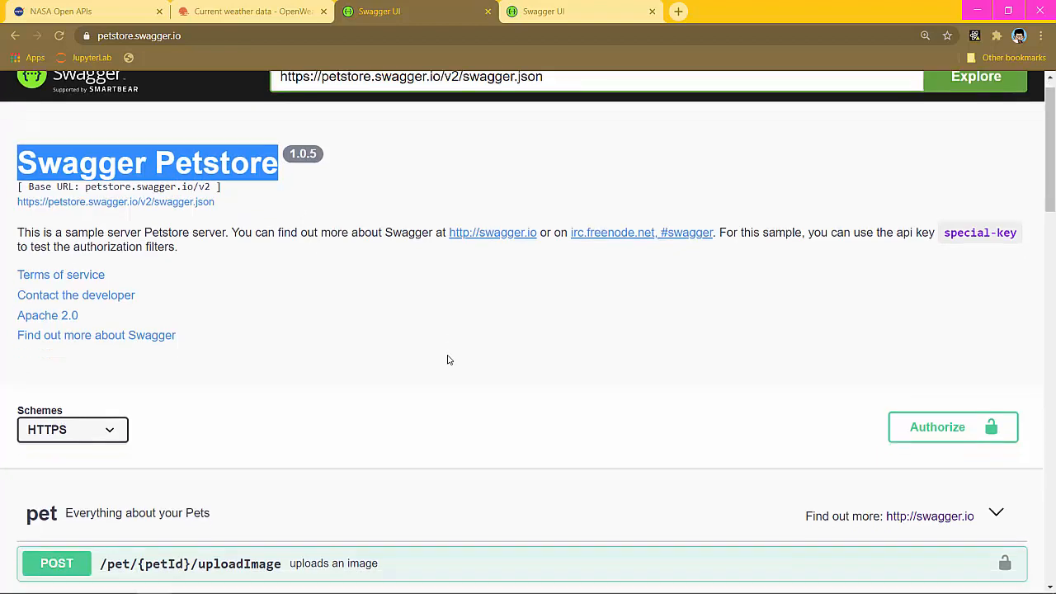
pyautogui.scroll(1, 448, 359)
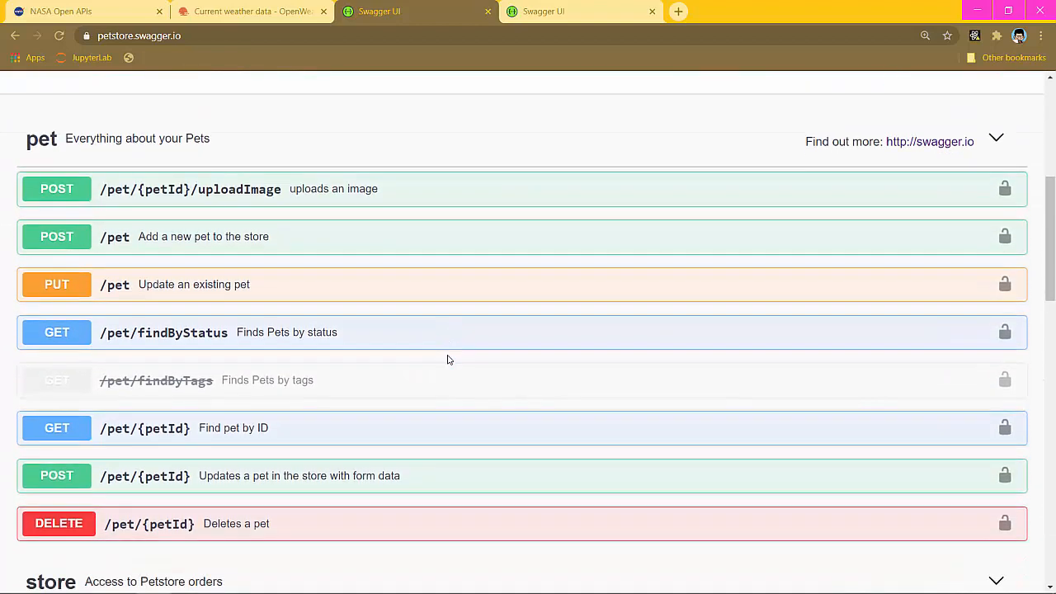
pyautogui.scroll(-1, 448, 359)
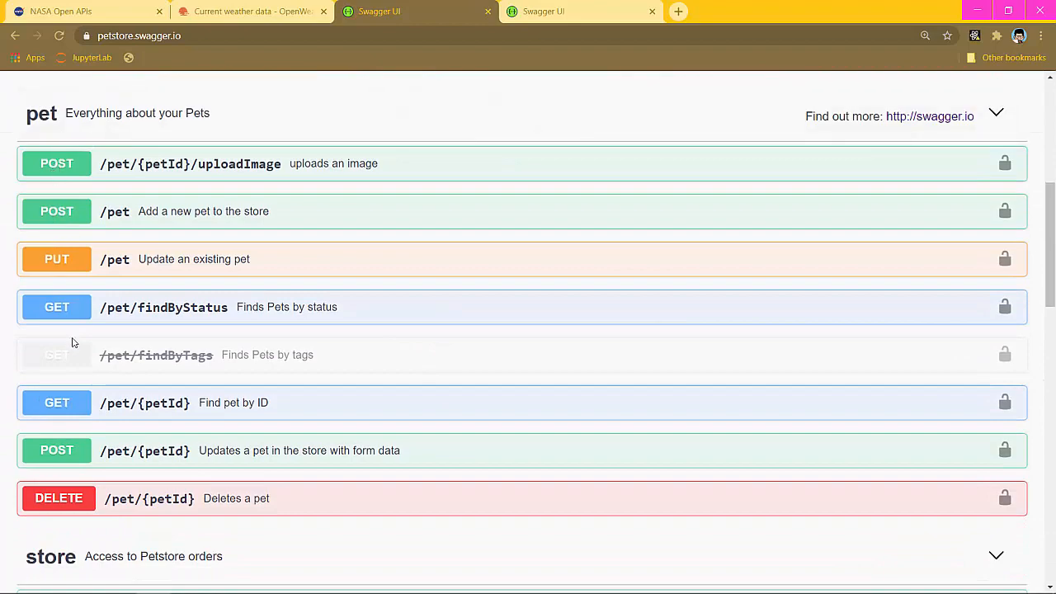
pyautogui.scroll(-6, 364, 256)
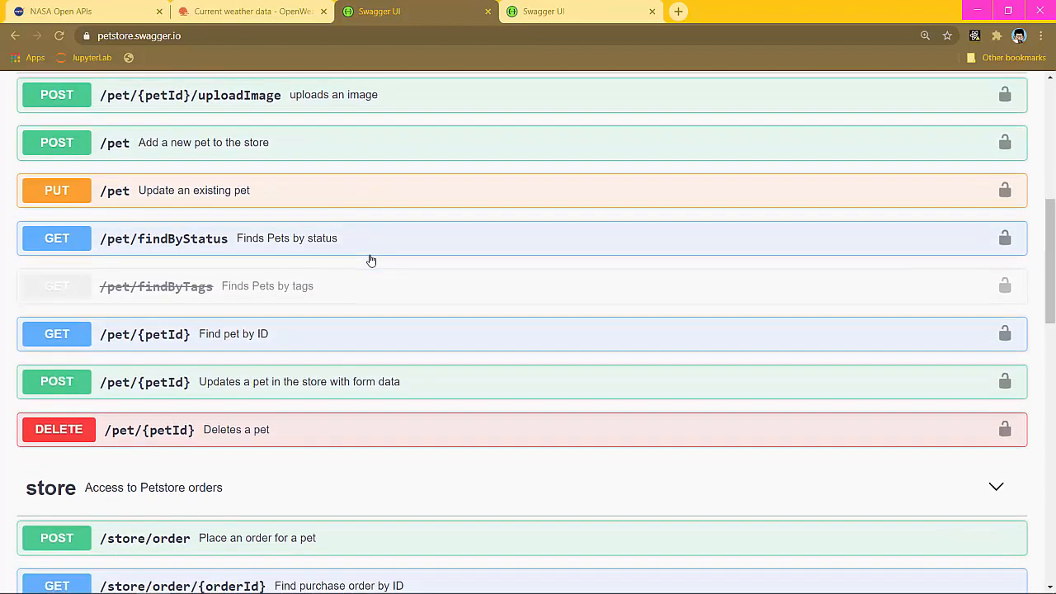
pyautogui.scroll(-4, 370, 259)
pyautogui.scroll(10, 370, 260)
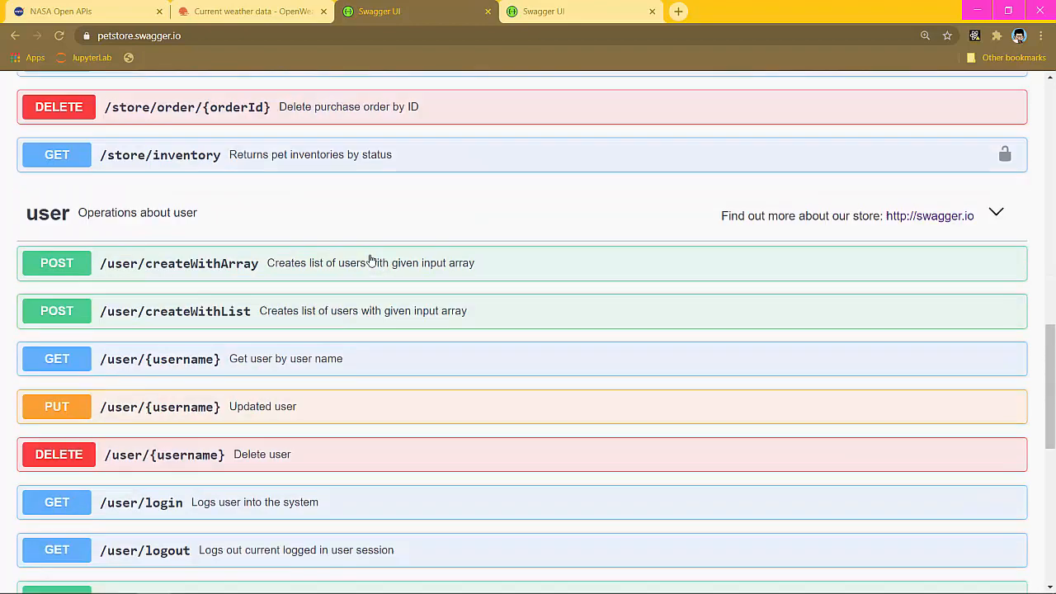
pyautogui.scroll(4, 370, 261)
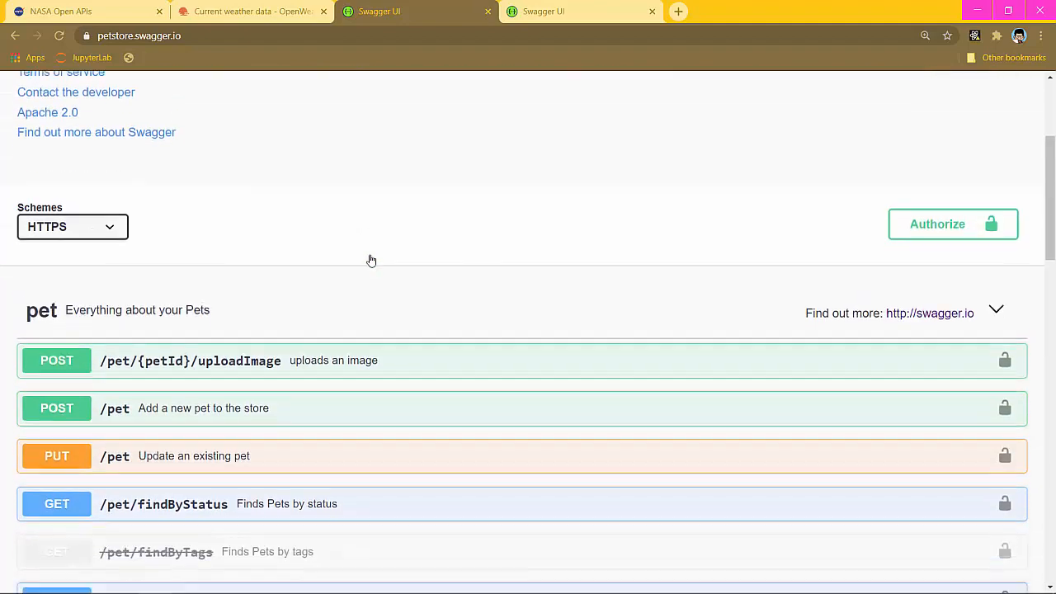
pyautogui.scroll(-2, 316, 247)
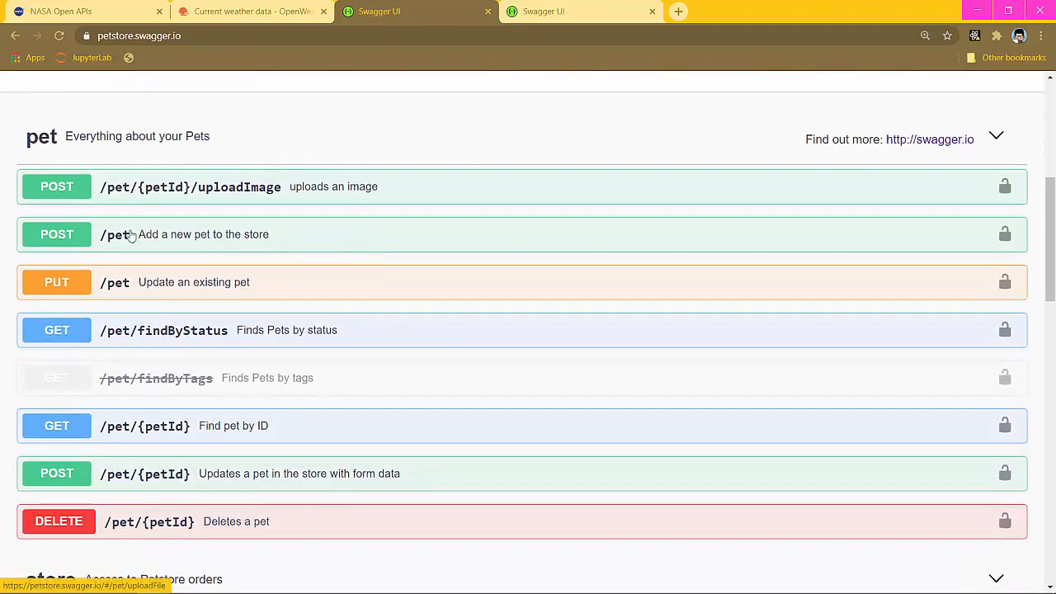
pyautogui.scroll(-1, 130, 294)
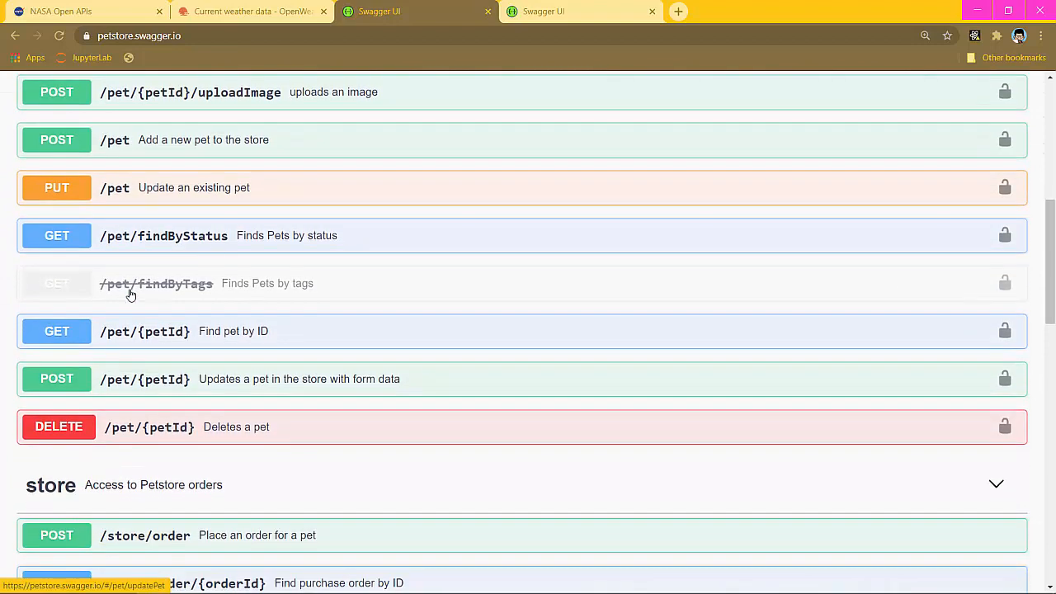
pyautogui.scroll(1, 149, 243)
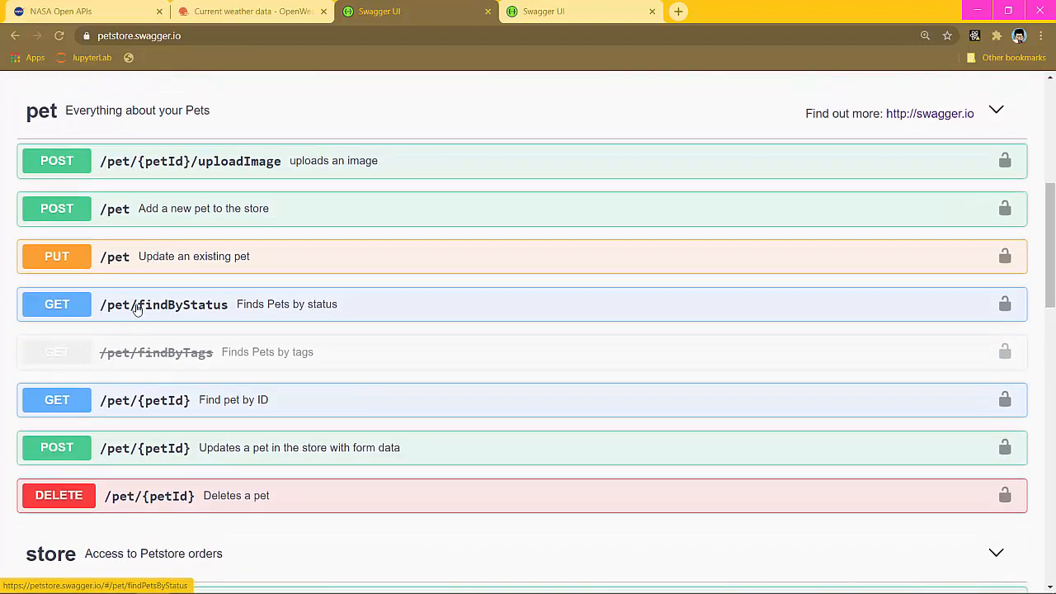
# Expand the GET /pet/findByStatus endpoint and enable trying out its request.
pyautogui.click(137, 308)
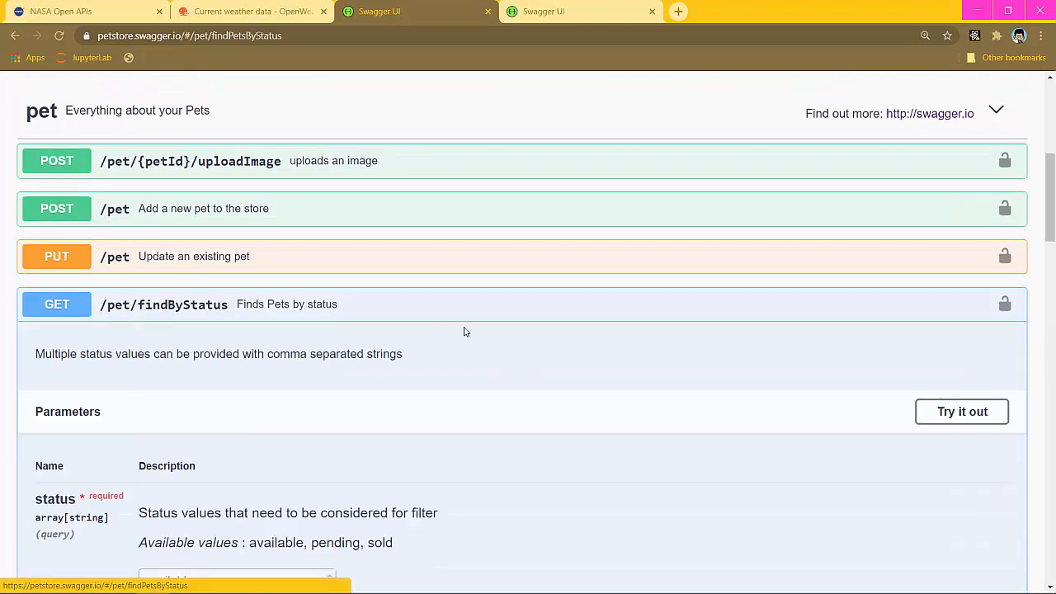
pyautogui.scroll(-3, 463, 331)
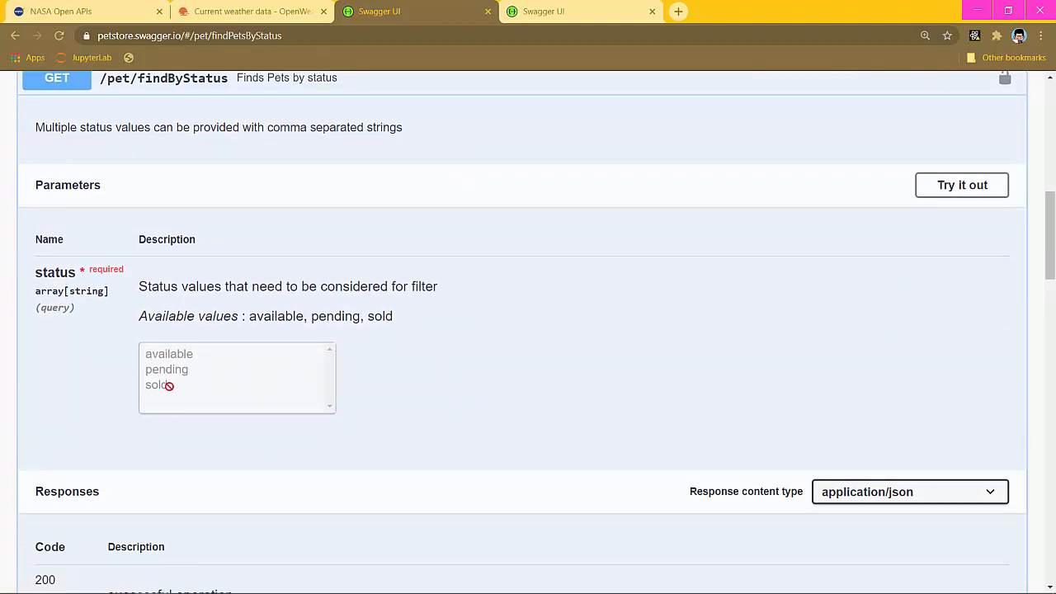
pyautogui.click(941, 186)
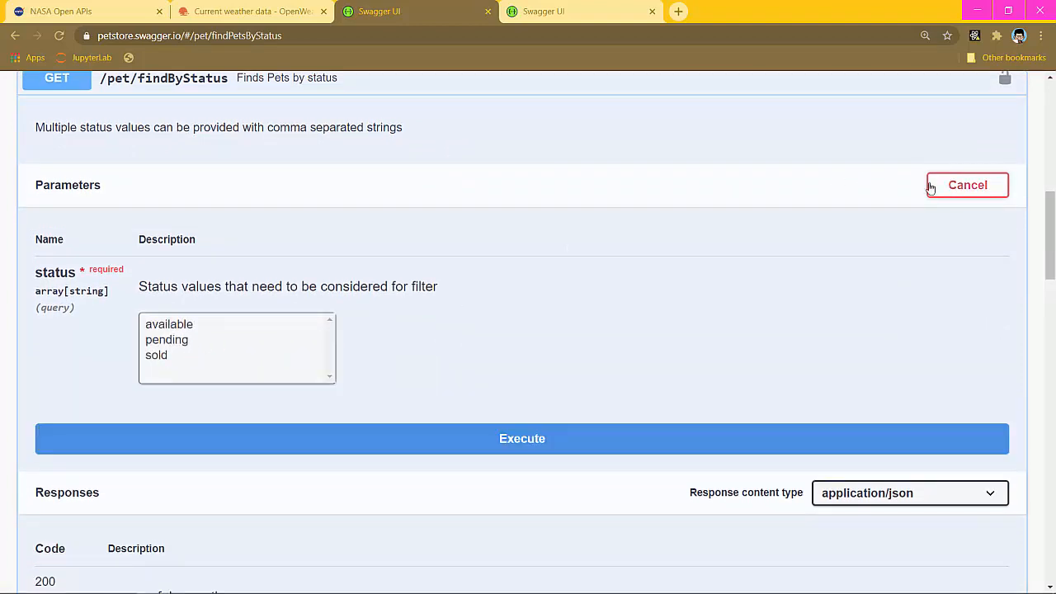
# Execute the findByStatus request with the status sold and view its server response.
pyautogui.scroll(-1, 456, 291)
pyautogui.click(167, 263)
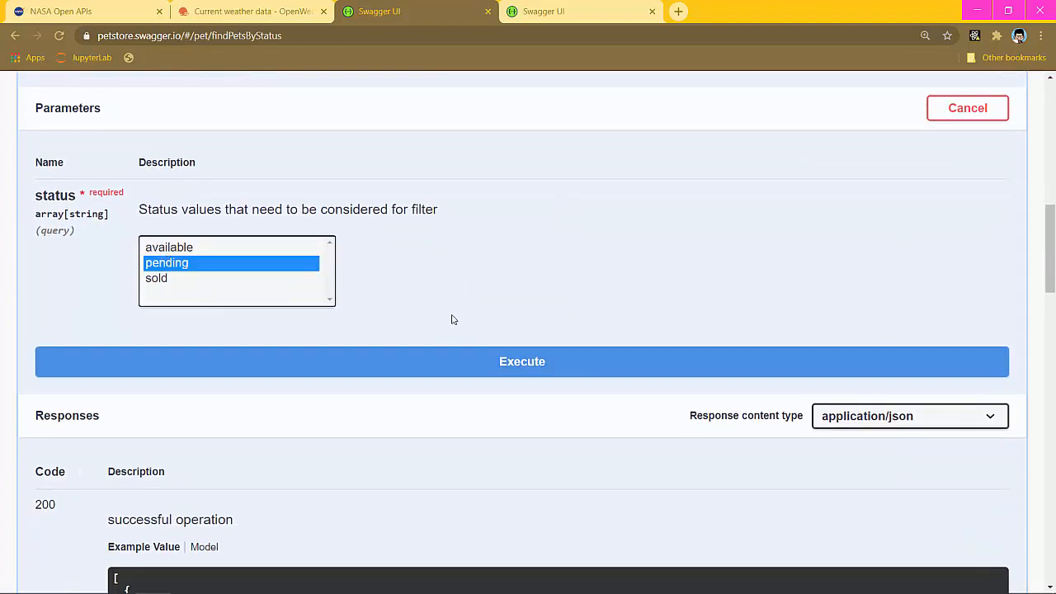
pyautogui.scroll(-1, 452, 319)
pyautogui.click(173, 202)
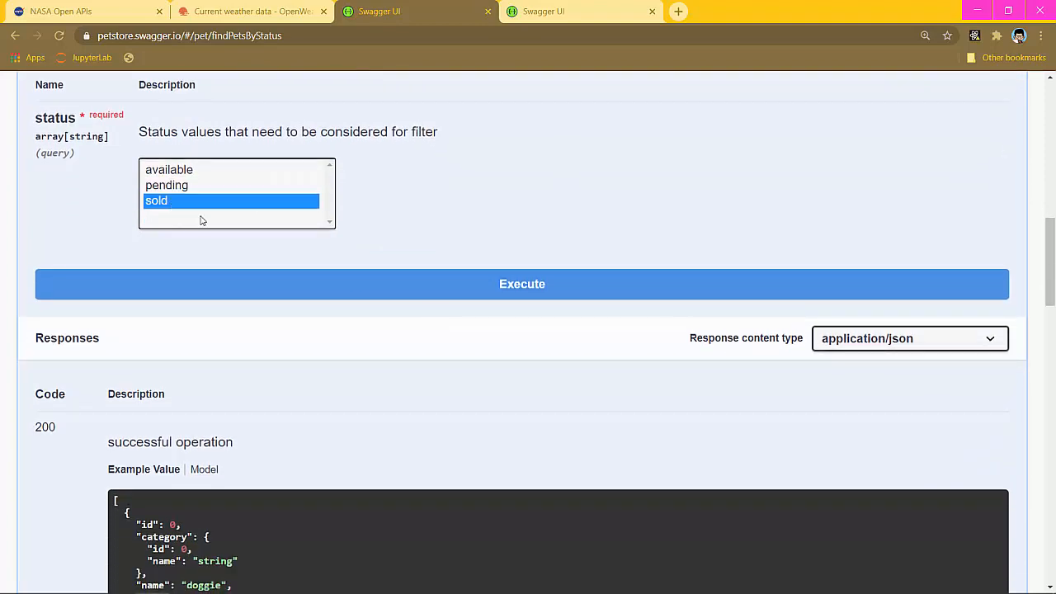
pyautogui.click(389, 287)
pyautogui.scroll(-4, 391, 287)
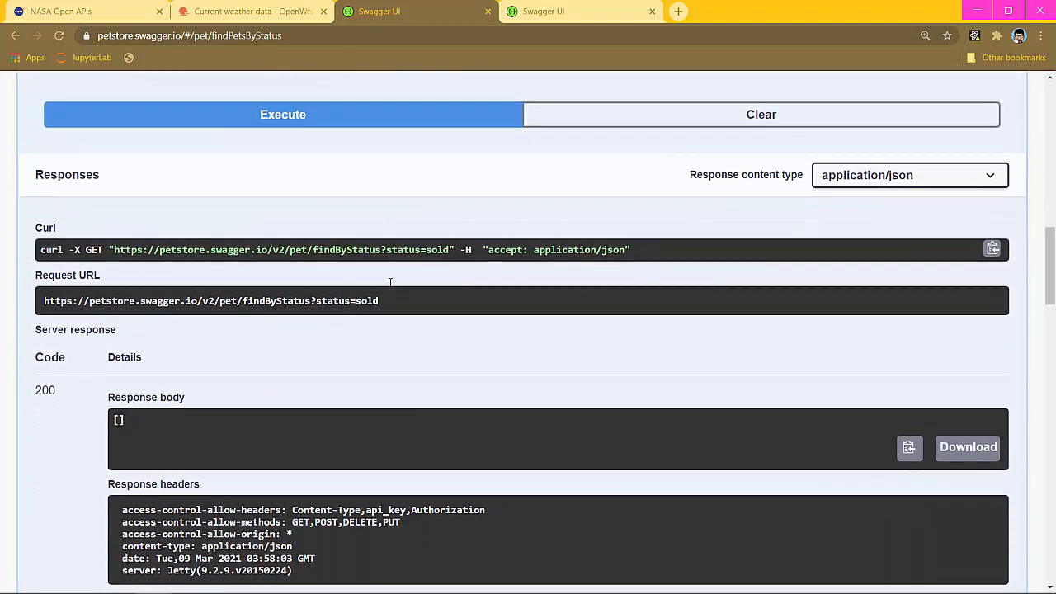
pyautogui.scroll(-1, 390, 282)
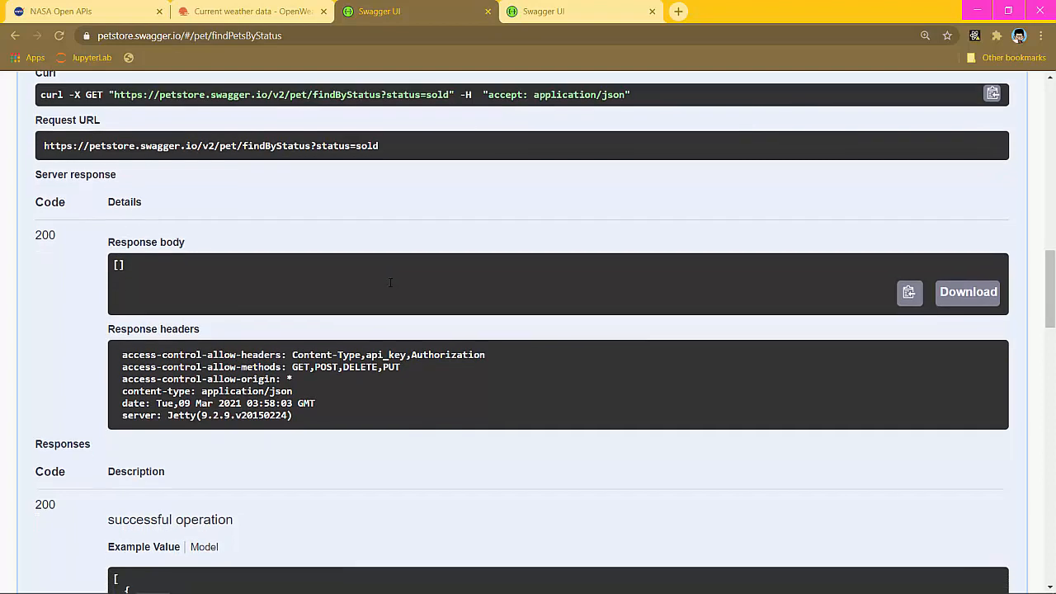
# Set the findByStatus status filter to available and execute the request again.
pyautogui.scroll(5, 136, 280)
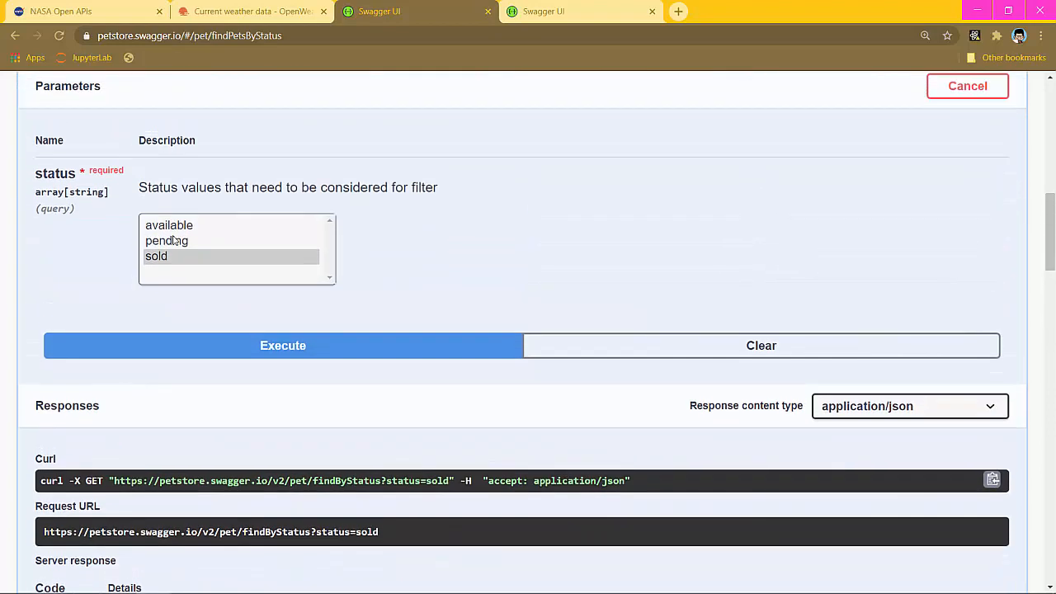
pyautogui.click(172, 226)
pyautogui.click(238, 342)
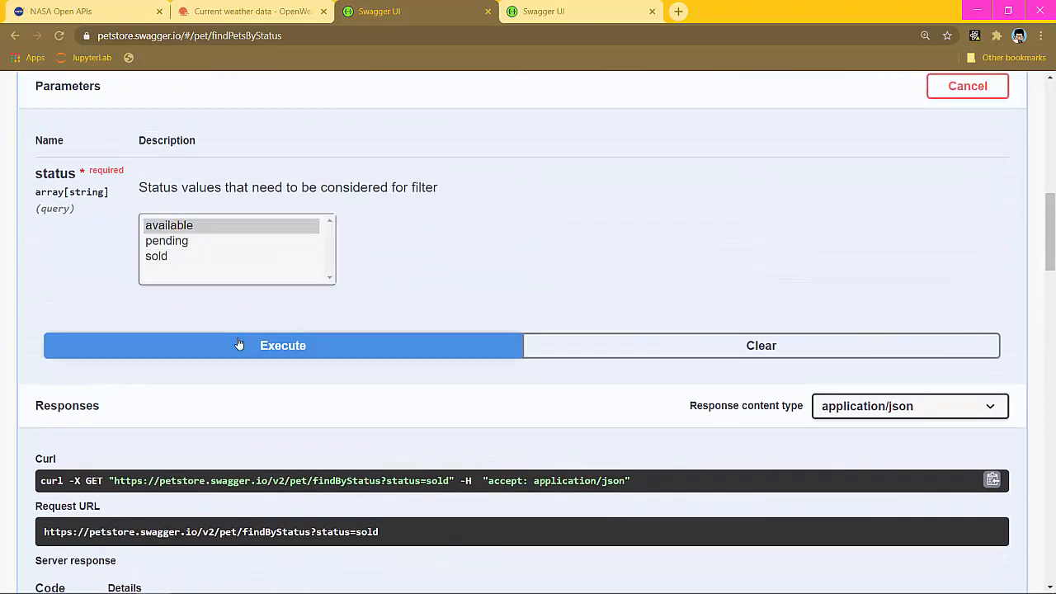
pyautogui.scroll(-3, 237, 338)
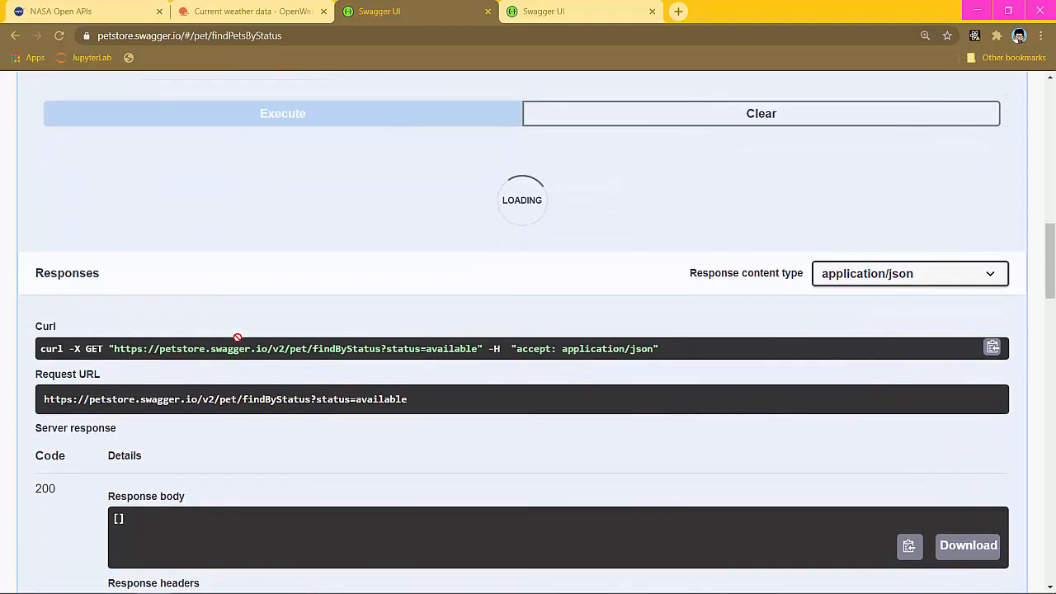
pyautogui.scroll(-5, 511, 375)
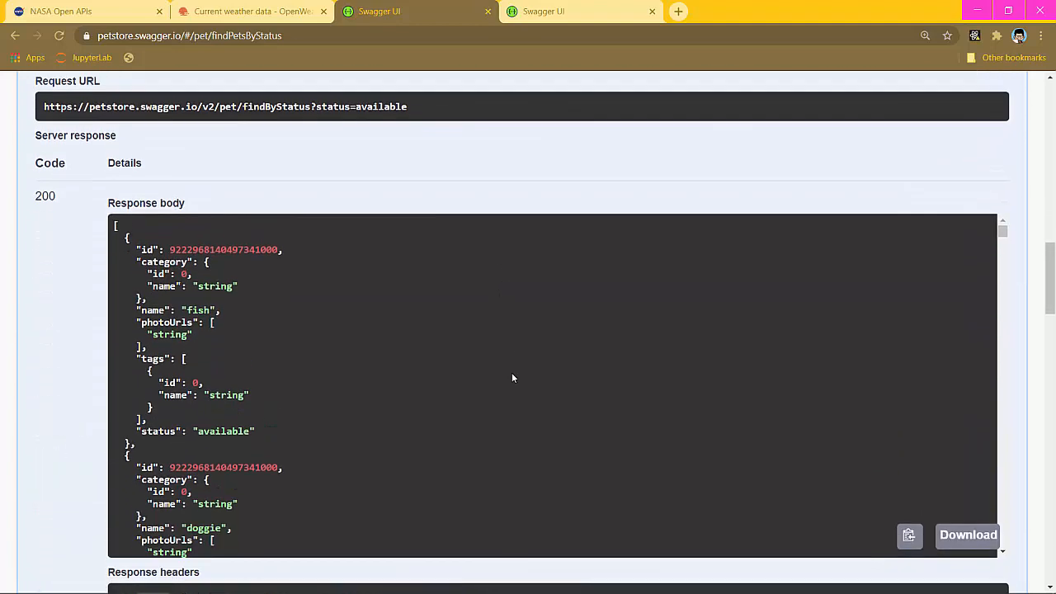
# Look through the JSON response body for available pets, highlighting the first entries.
pyautogui.scroll(-5, 167, 247)
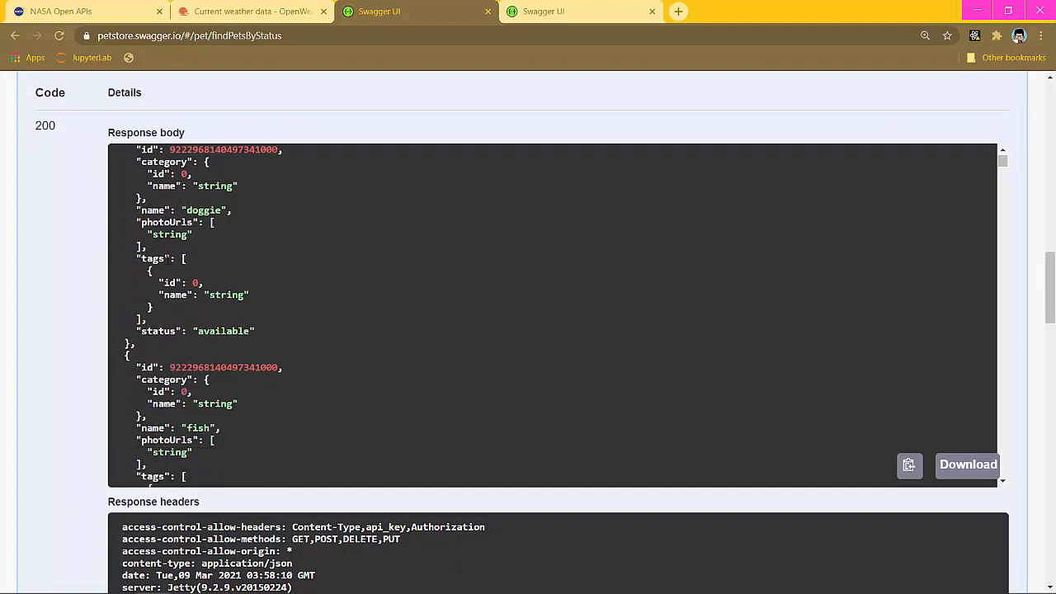
pyautogui.scroll(5, 167, 259)
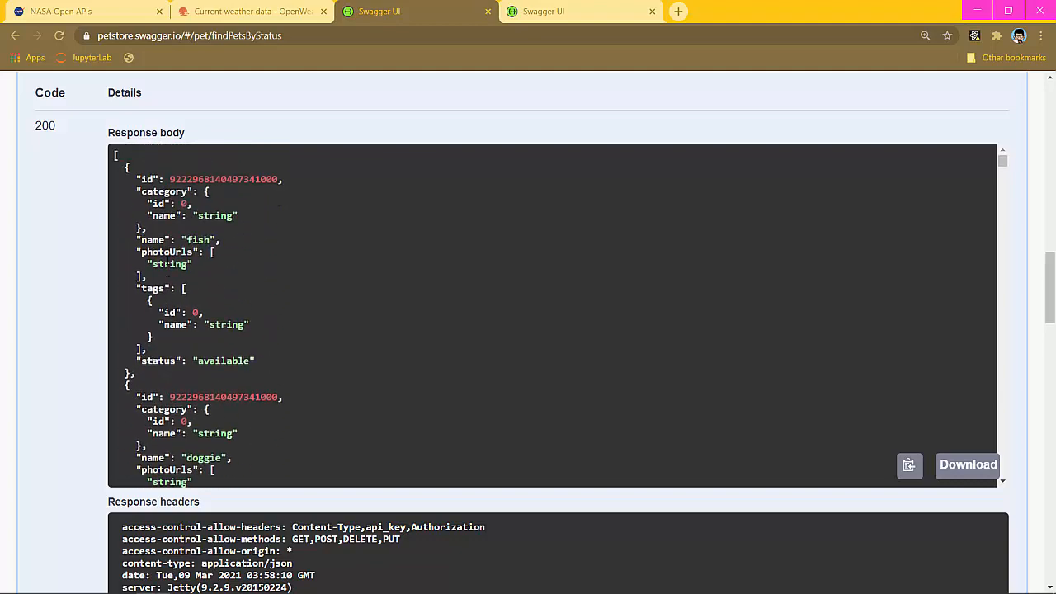
pyautogui.moveTo(113, 155); pyautogui.dragTo(374, 459)
pyautogui.scroll(-5, 374, 459)
pyautogui.scroll(-3, 384, 415)
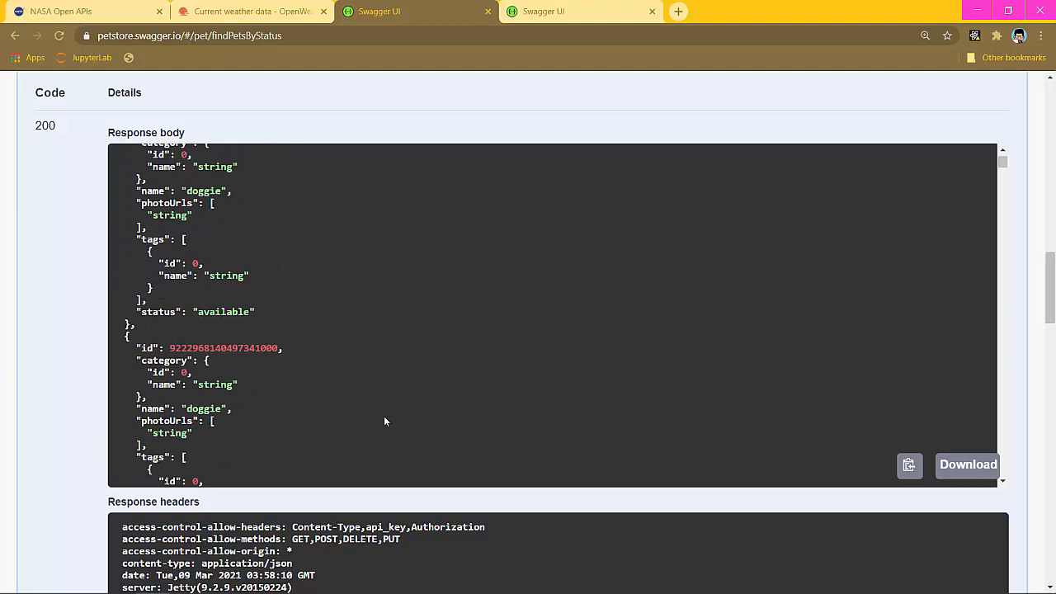
# Switch to the Nutrahome API documentation page and look over its title and endpoint groups.
pyautogui.click(549, 13)
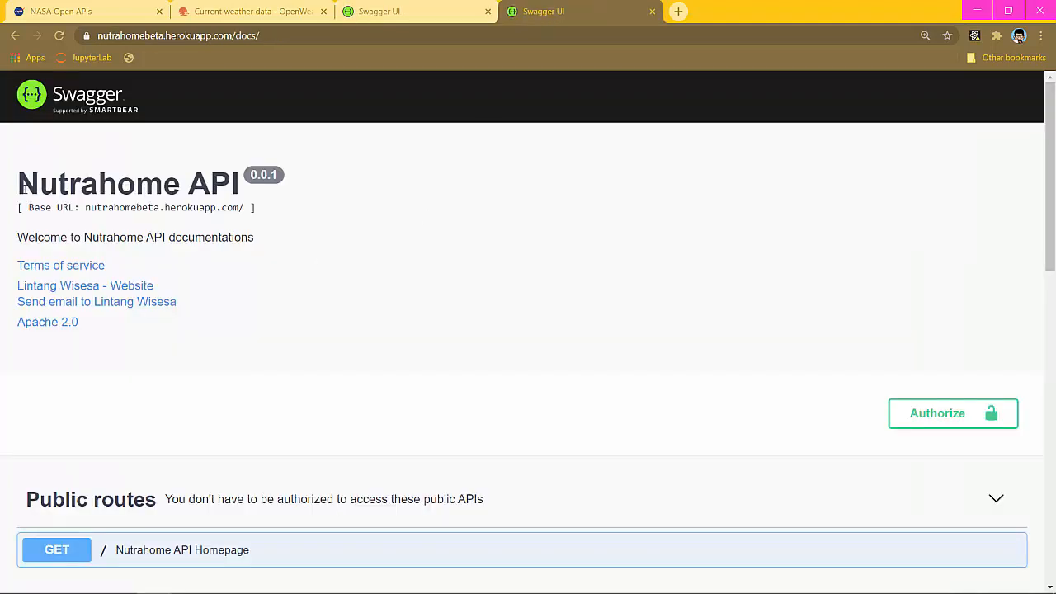
pyautogui.moveTo(20, 185); pyautogui.dragTo(241, 184)
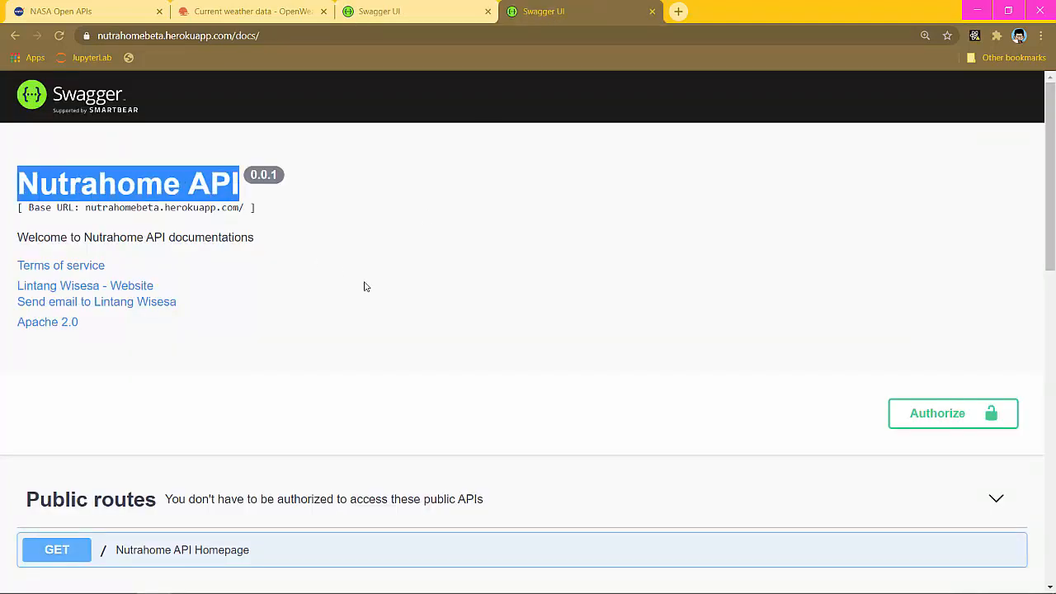
pyautogui.scroll(-6, 366, 286)
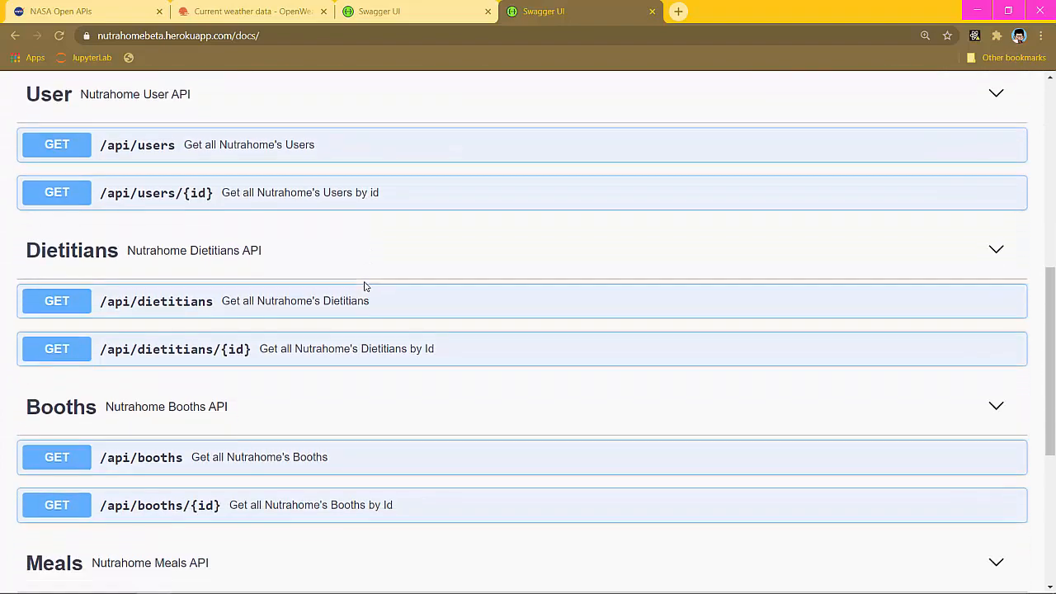
pyautogui.scroll(-4, 365, 286)
pyautogui.scroll(9, 366, 286)
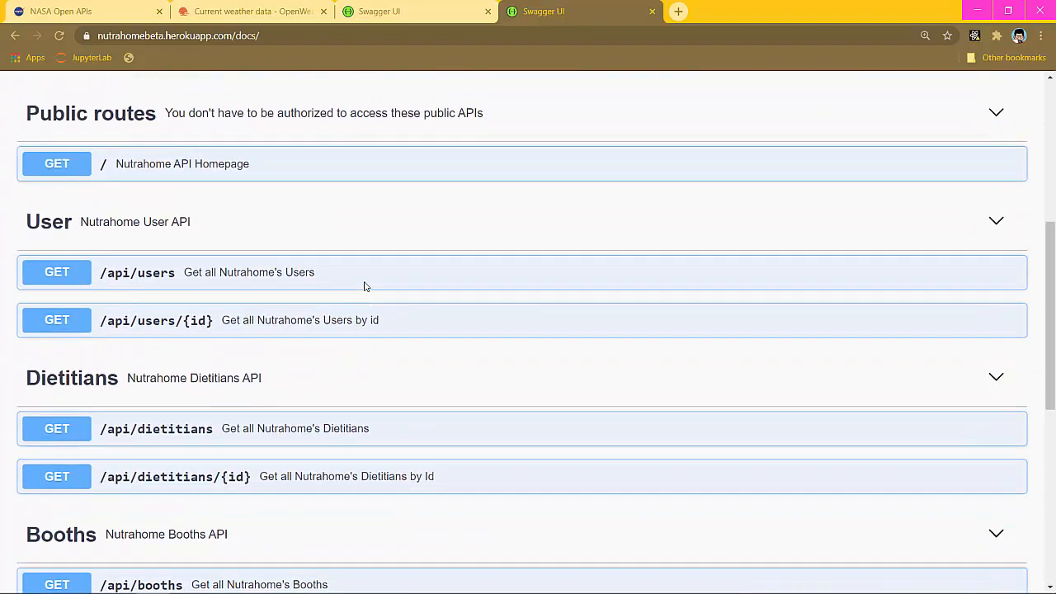
pyautogui.scroll(-3, 366, 286)
# Check the public Nutrahome API Homepage route, and expand GET /api/users to view its documentation.
pyautogui.click(220, 156)
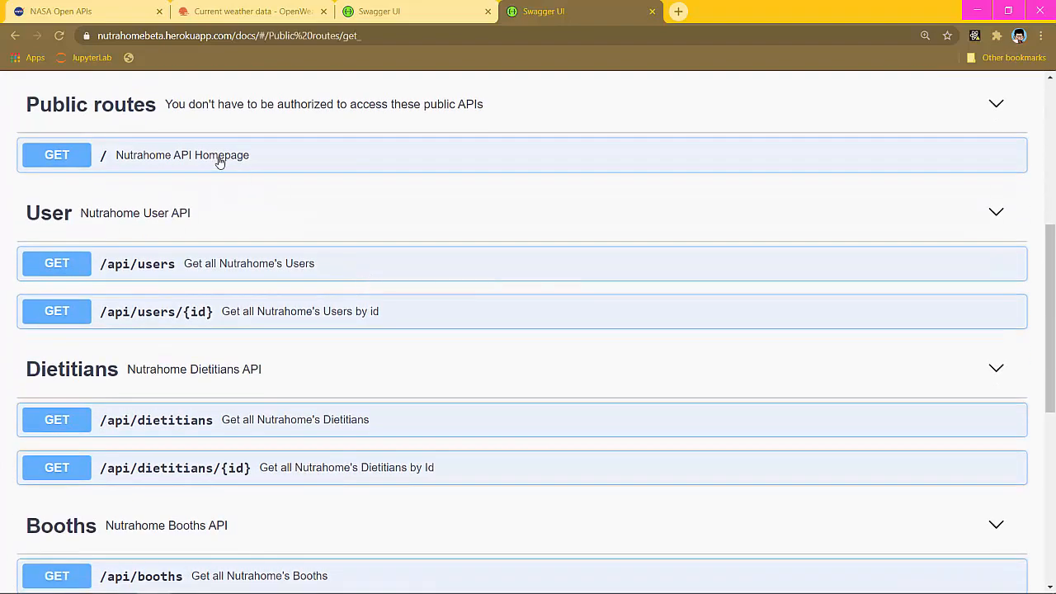
pyautogui.click(219, 156)
pyautogui.click(289, 279)
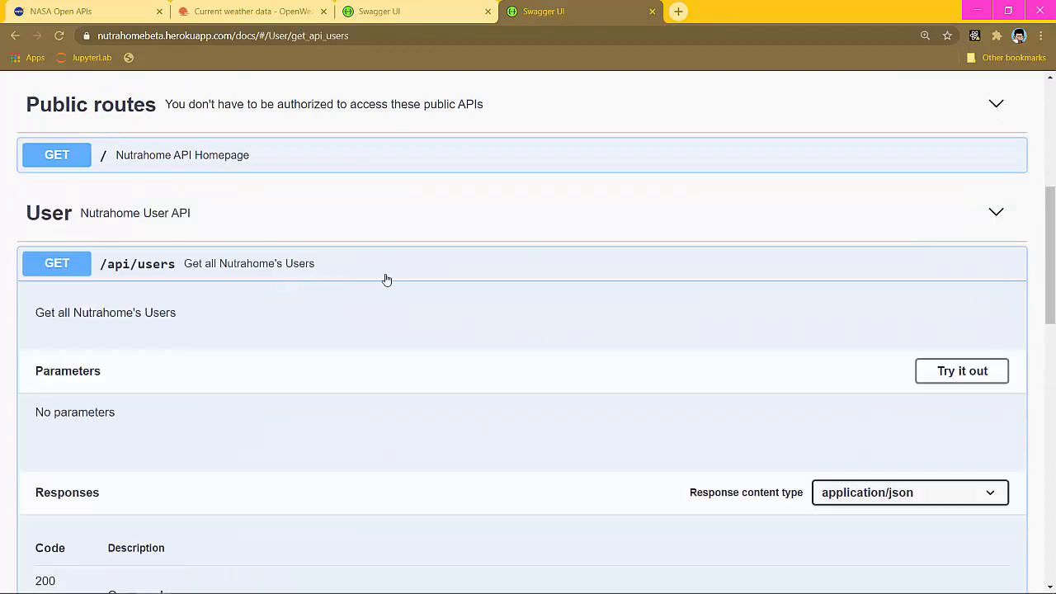
pyautogui.scroll(-8, 384, 278)
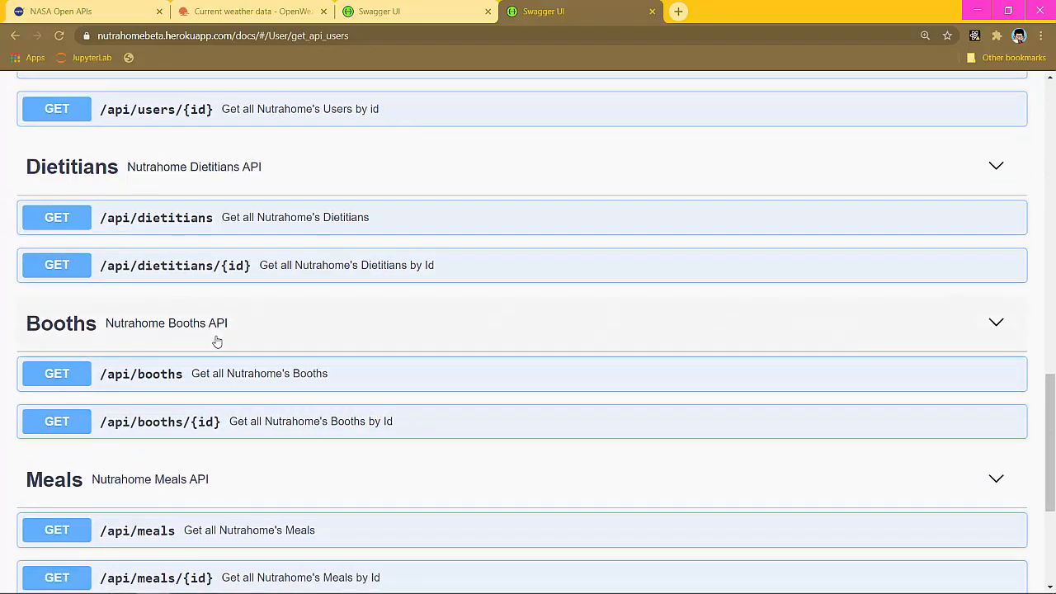
# Expand the GET /api/booths endpoint in the Booths group and enable trying out its request.
pyautogui.scroll(-2, 280, 339)
pyautogui.click(214, 198)
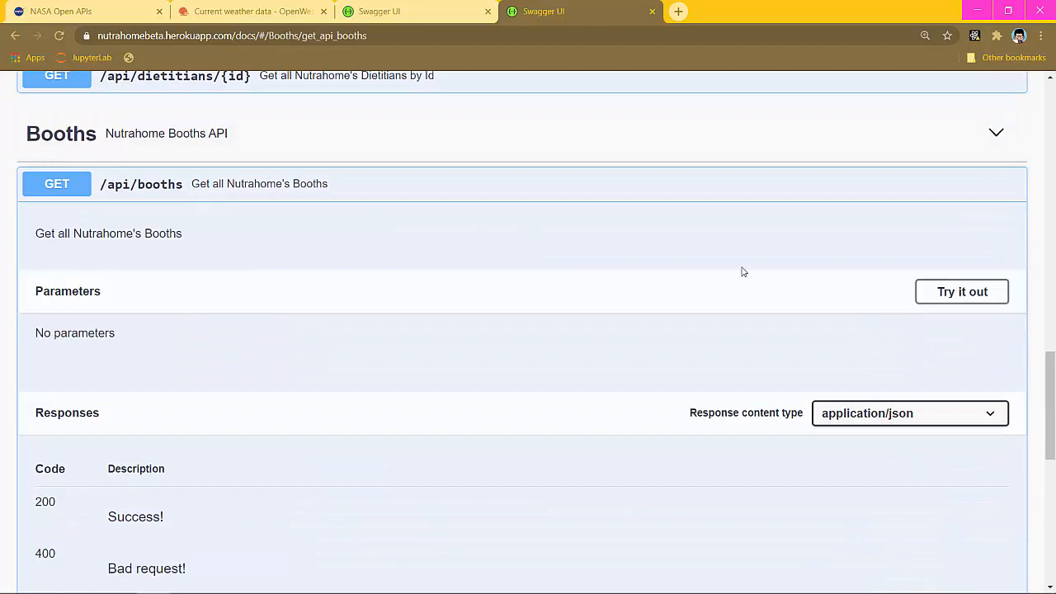
pyautogui.click(960, 293)
pyautogui.scroll(-1, 536, 227)
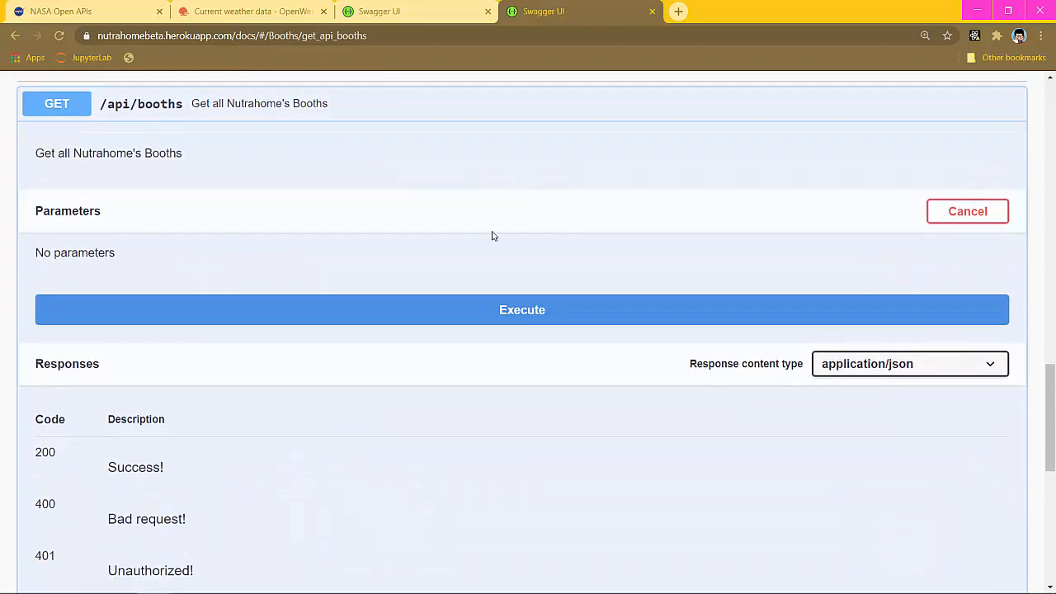
# Execute the GET /api/booths request and look through the booth entries in the JSON response body.
pyautogui.click(378, 310)
pyautogui.scroll(-3, 377, 309)
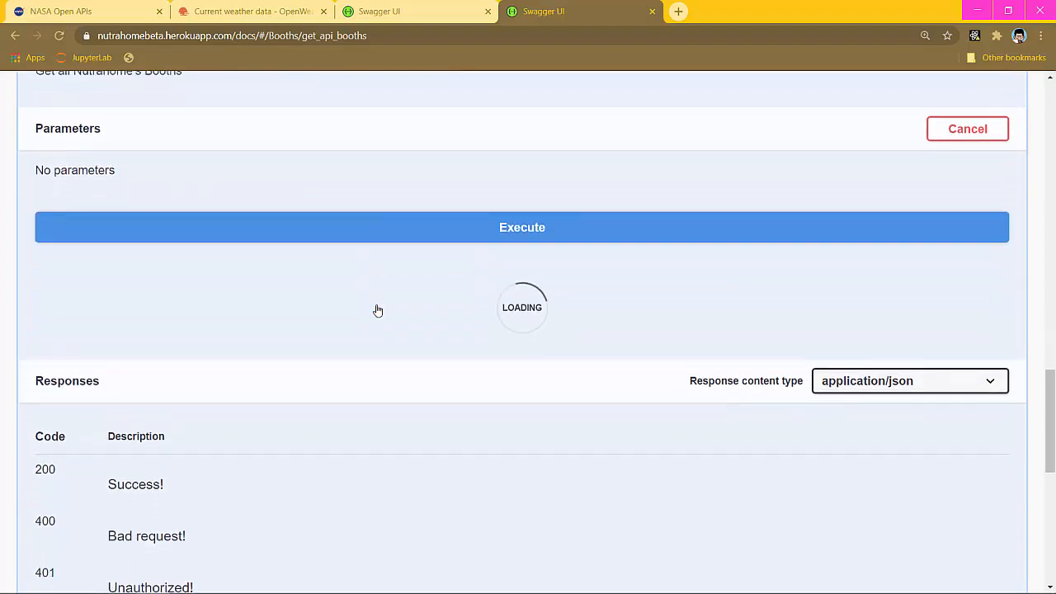
pyautogui.scroll(-1, 376, 309)
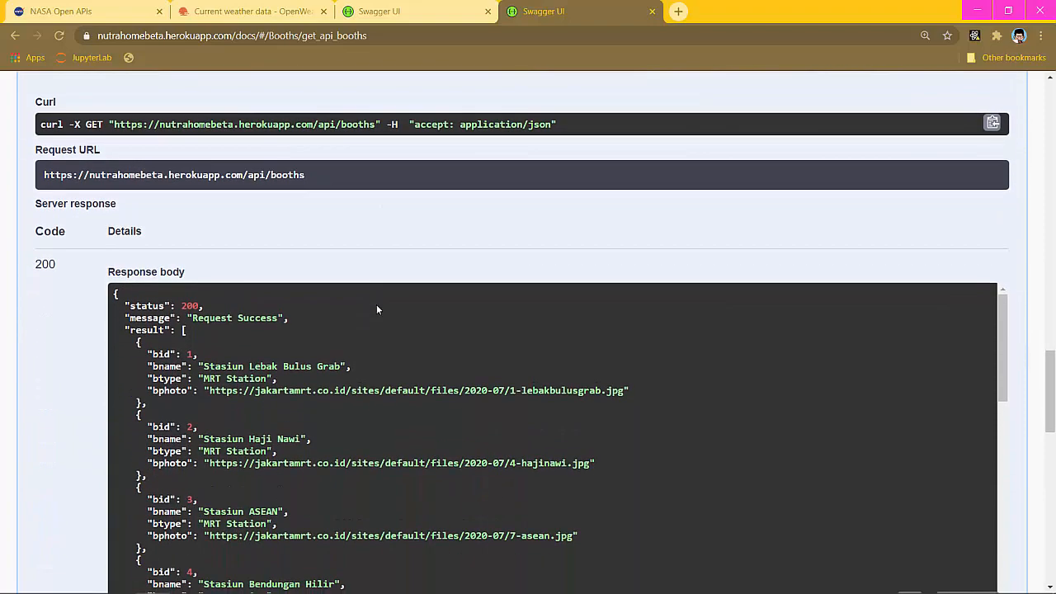
pyautogui.scroll(-10, 334, 470)
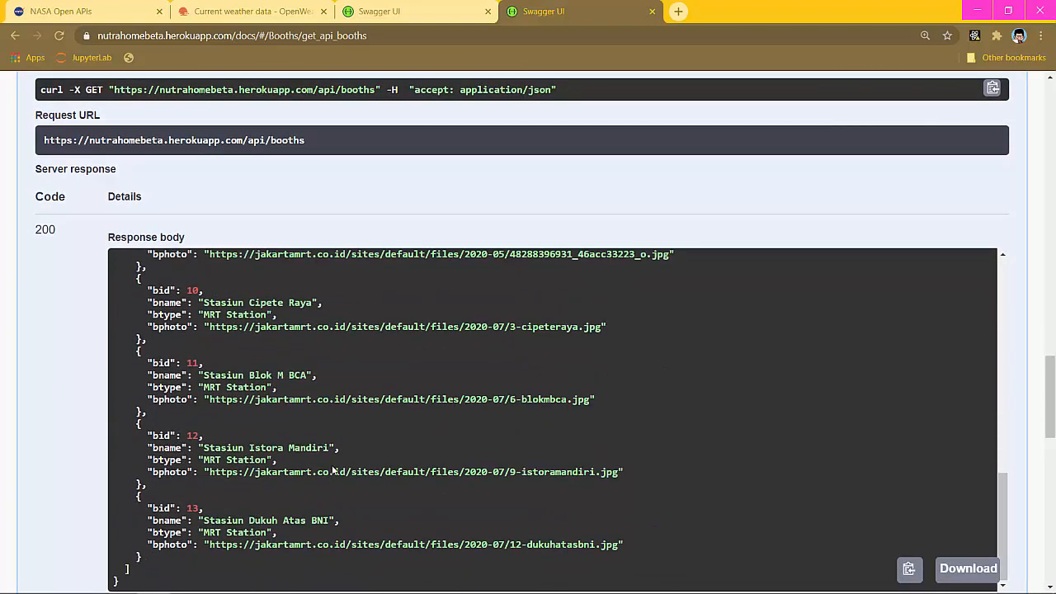
pyautogui.scroll(-2, 84, 427)
pyautogui.scroll(2, 84, 429)
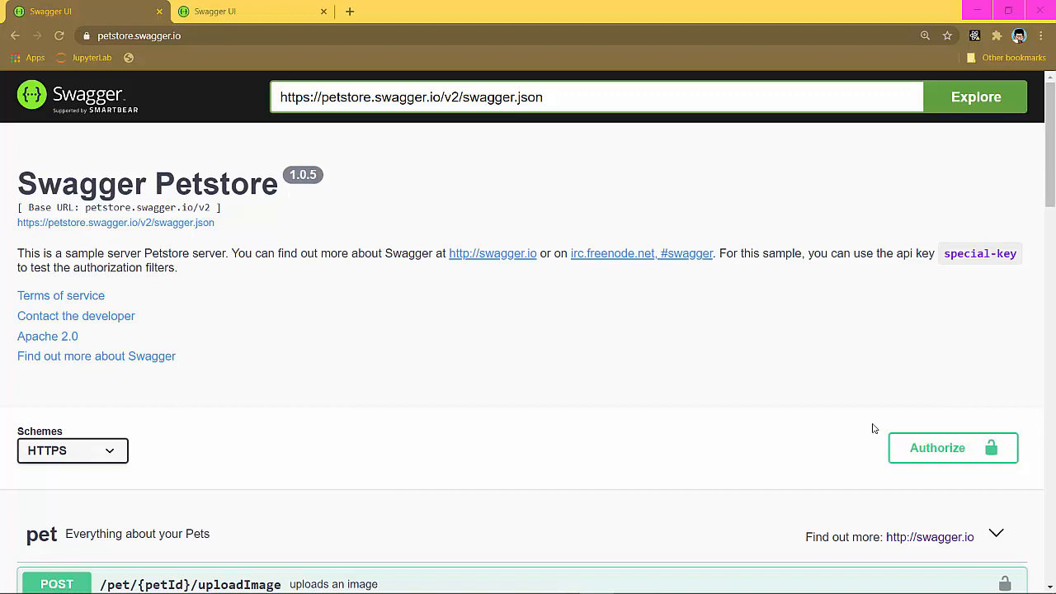
# Look over the Swagger Petstore documentation page, checking its web address, header information and the pet and store endpoint groups.
pyautogui.click(174, 36)
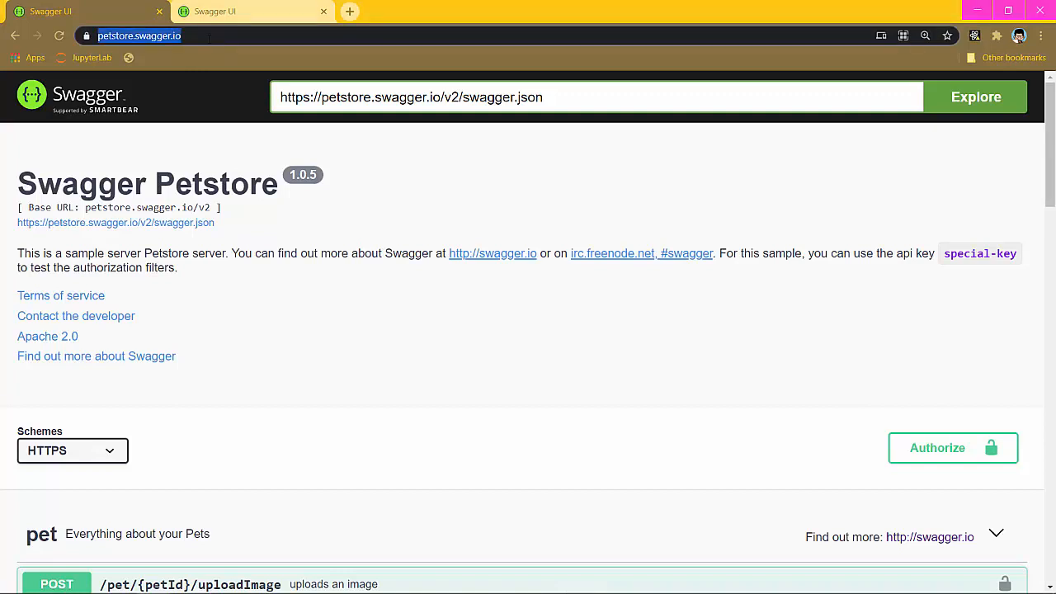
pyautogui.click(303, 349)
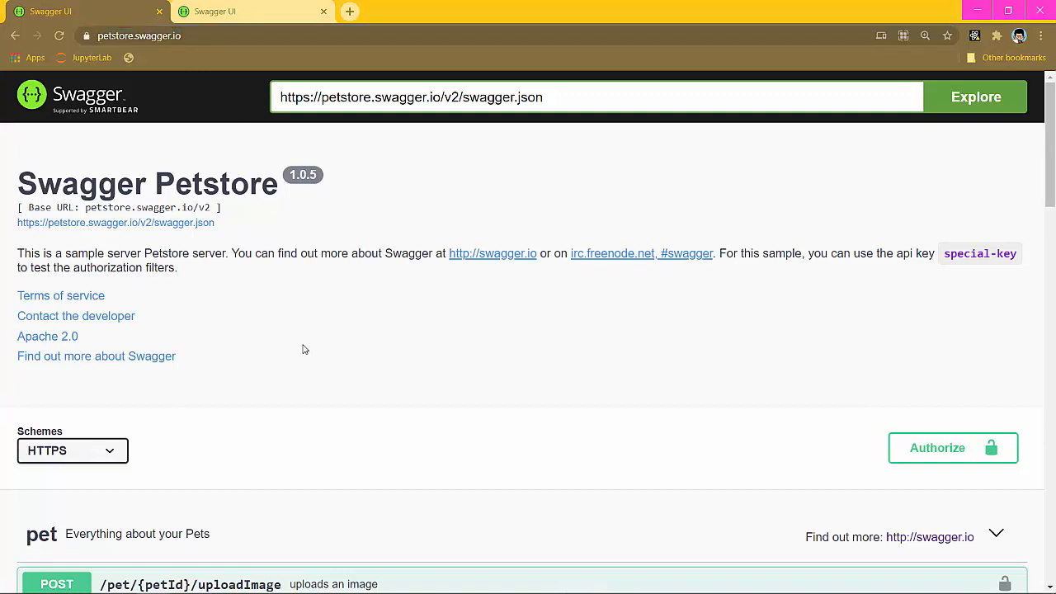
pyautogui.scroll(-6, 304, 349)
pyautogui.scroll(-5, 304, 348)
pyautogui.scroll(11, 303, 349)
pyautogui.scroll(-10, 453, 343)
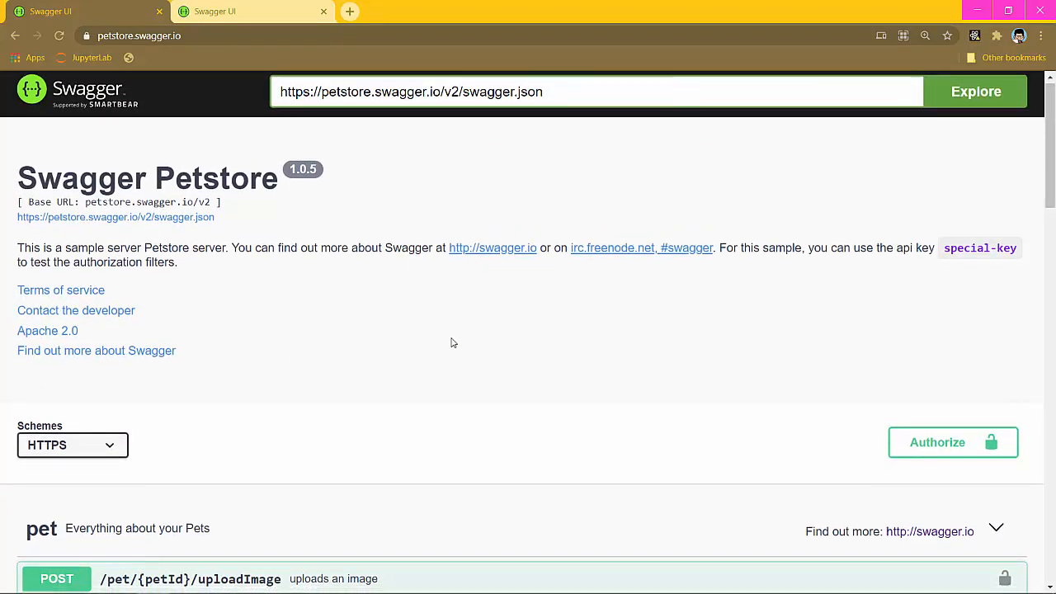
pyautogui.scroll(10, 453, 343)
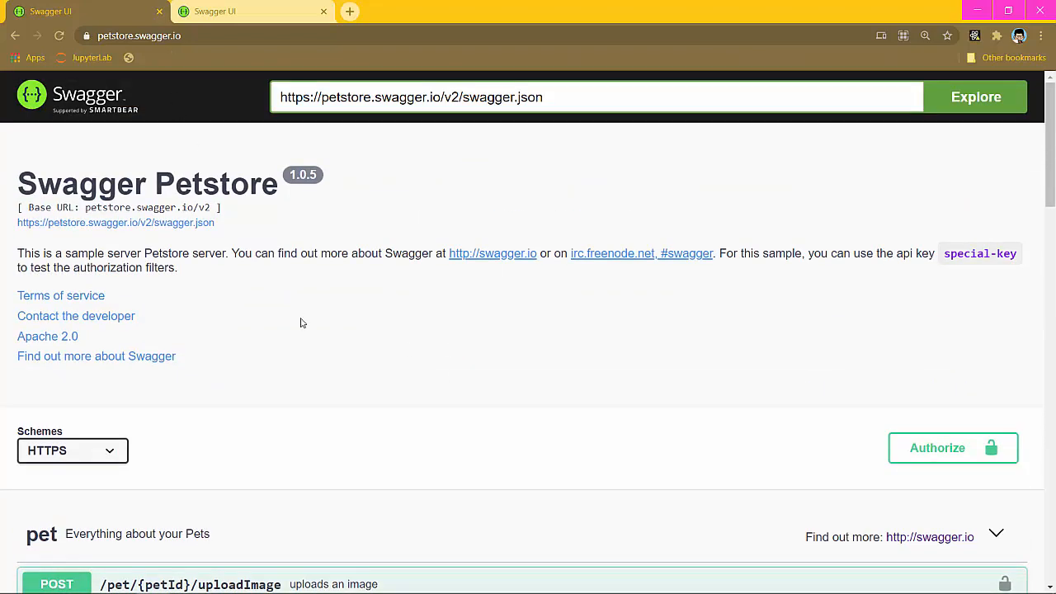
pyautogui.scroll(-8, 301, 322)
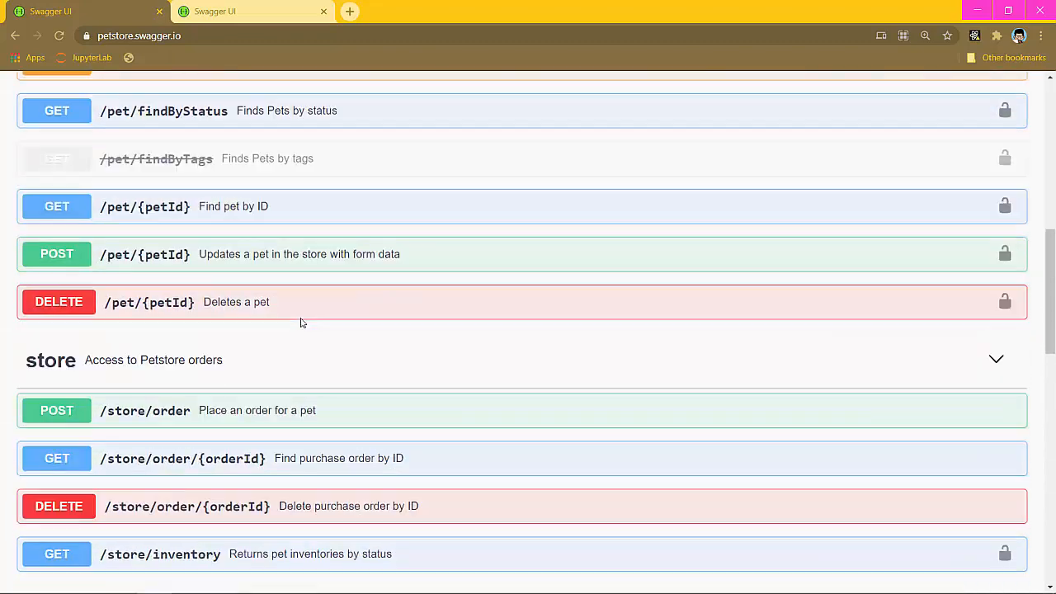
pyautogui.scroll(8, 301, 323)
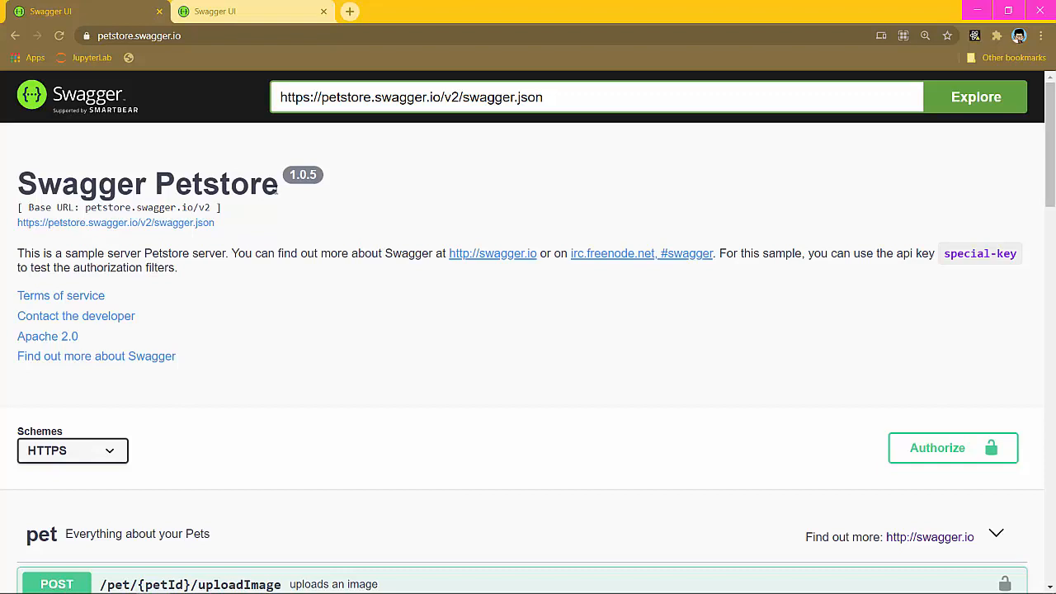
# Enlarge the Petstore page to read the header, and open the swagger.json definition linked beneath the base URL.
pyautogui.hotkey('ctrl', '+')
pyautogui.hotkey('ctrl', '+')
pyautogui.hotkey('ctrl', '+')
pyautogui.hotkey('ctrl', '+')
pyautogui.hotkey('ctrl', '+')
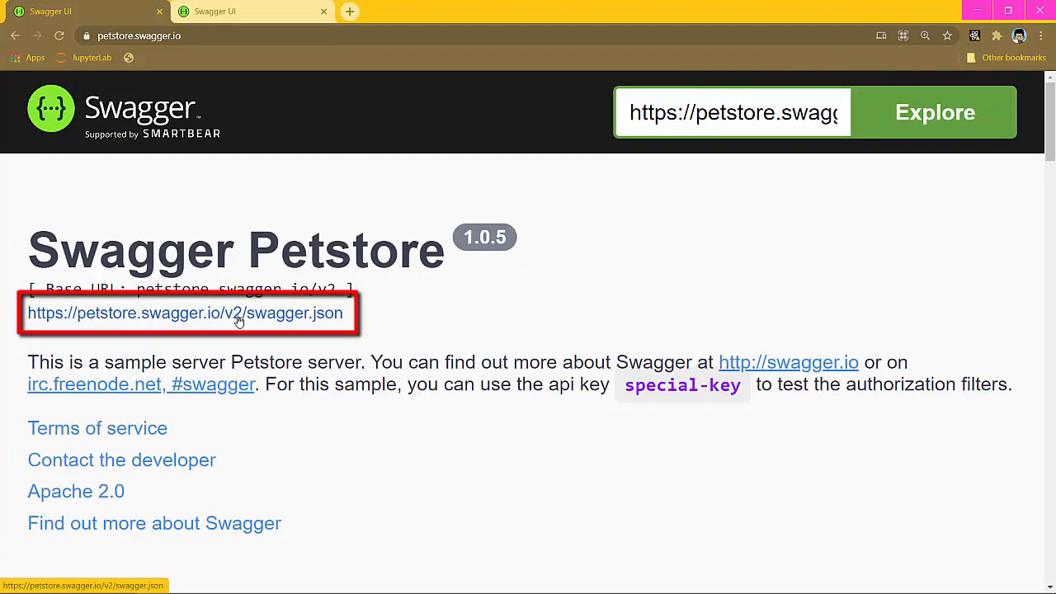
pyautogui.hotkey('ctrl', '-')
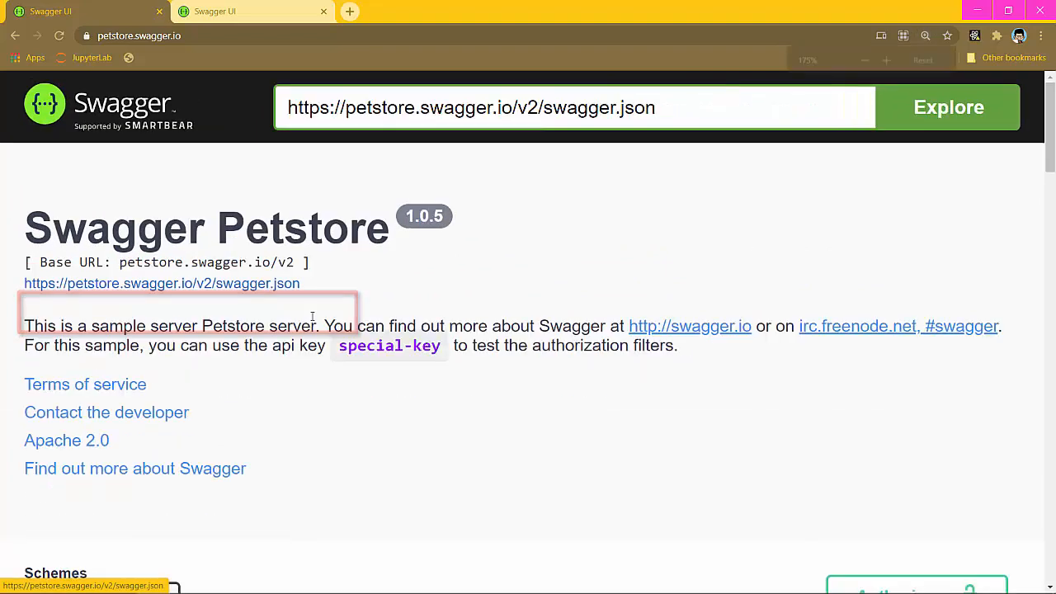
pyautogui.hotkey('ctrl', '-')
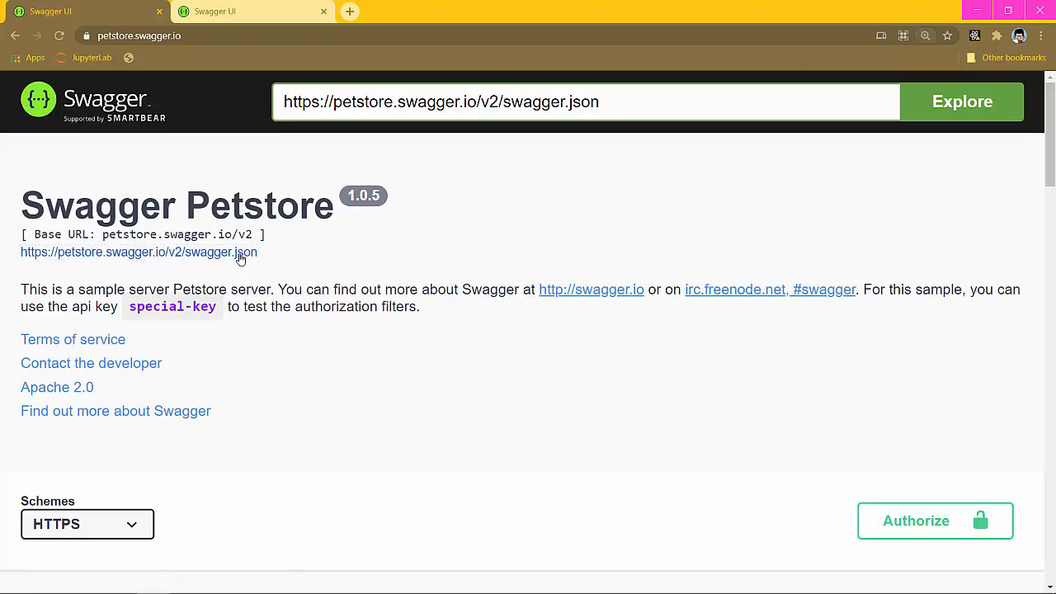
pyautogui.click(240, 258)
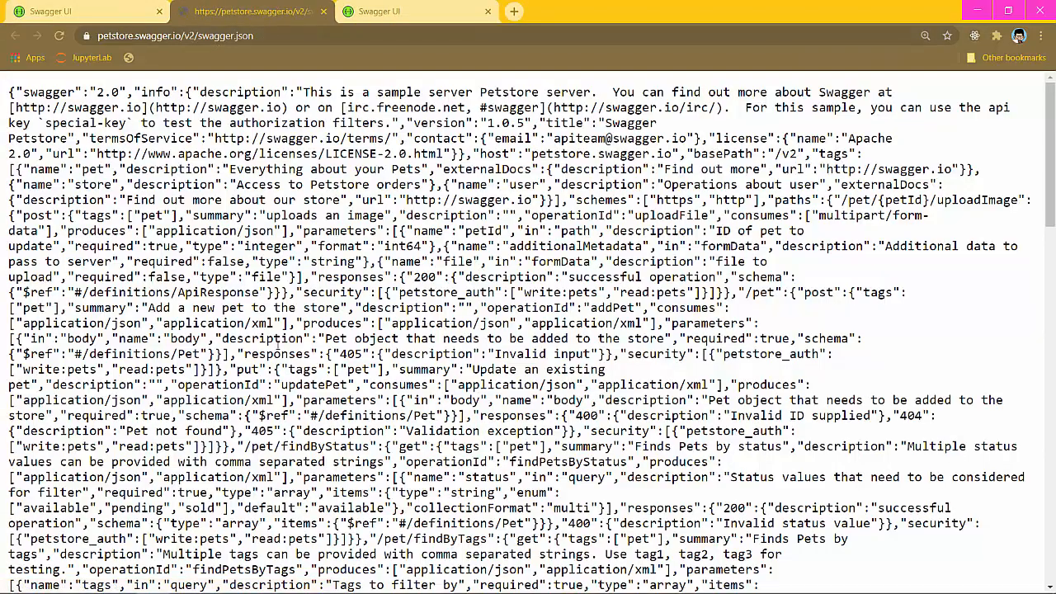
# Look through the raw swagger.json definition and select its entire content for copying.
pyautogui.scroll(-5, 528, 330)
pyautogui.scroll(-5, 278, 345)
pyautogui.scroll(10, 278, 344)
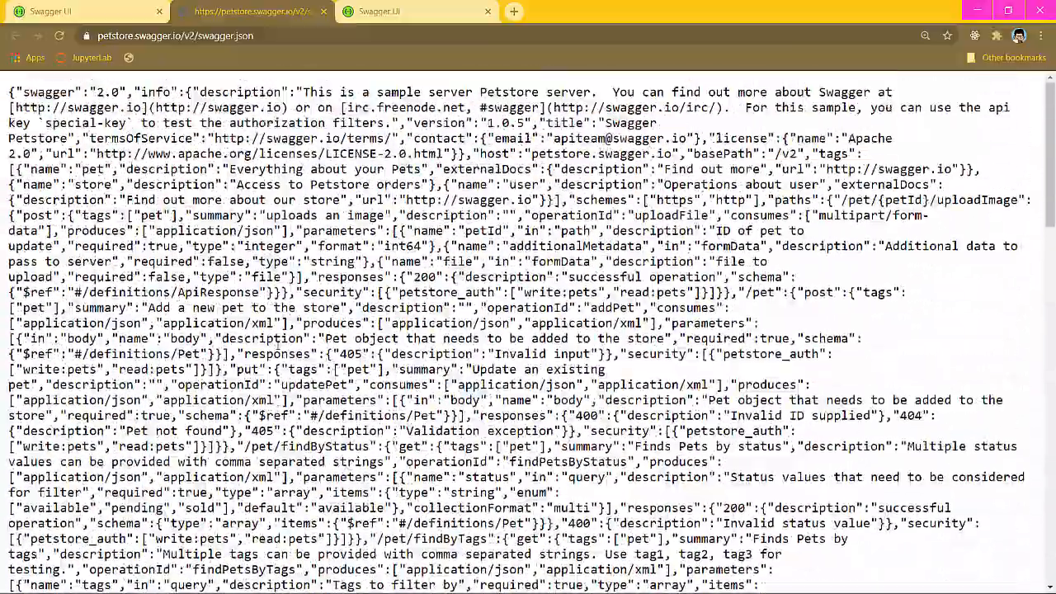
pyautogui.scroll(-6, 66, 288)
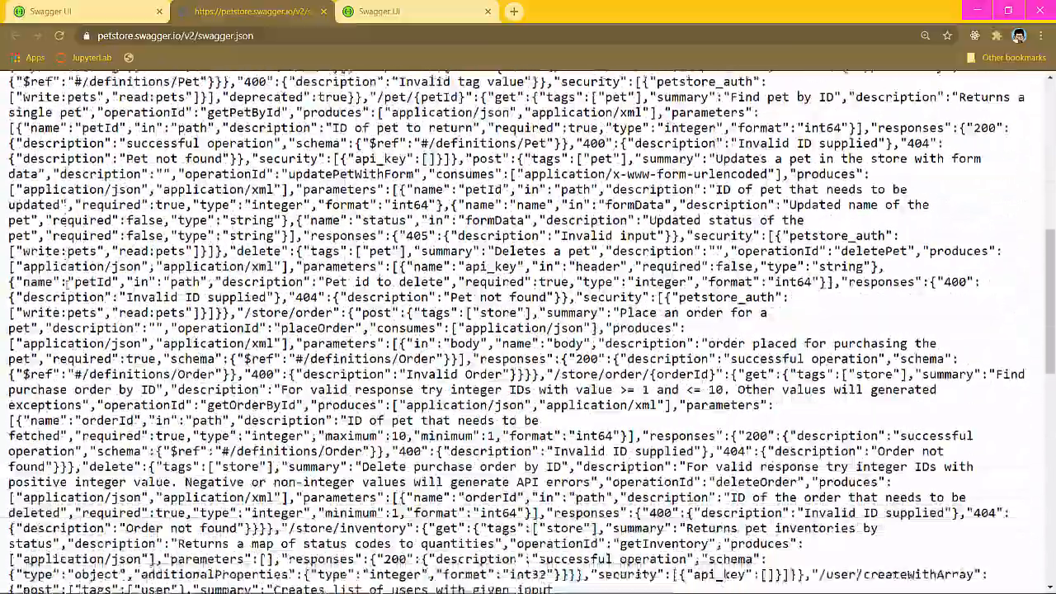
pyautogui.scroll(4, 65, 288)
pyautogui.scroll(3, 69, 285)
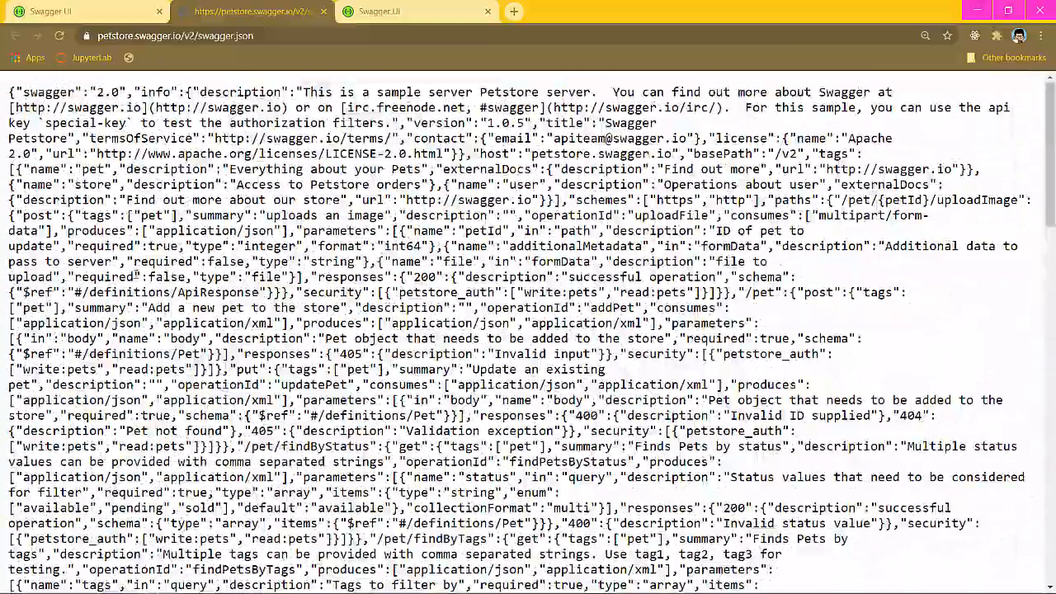
pyautogui.hotkey('ctrl', 'a')
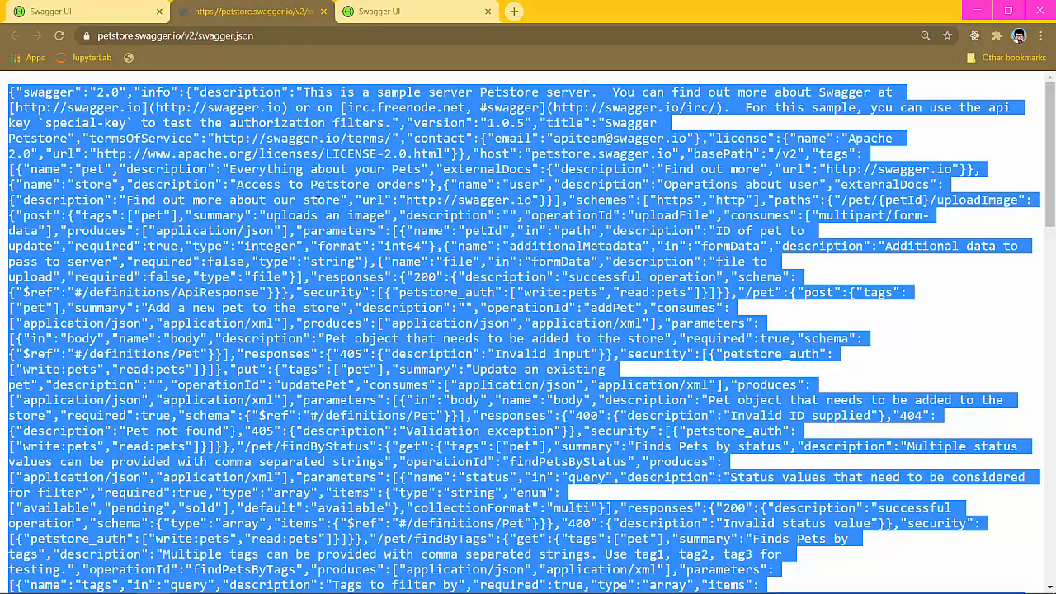
# Switch to Visual Studio Code, create a file named x.json in the SwaPost folder and paste the copied API definition.
pyautogui.hotkey('alt', 'Tab')
pyautogui.hotkey('alt', 'Tab')
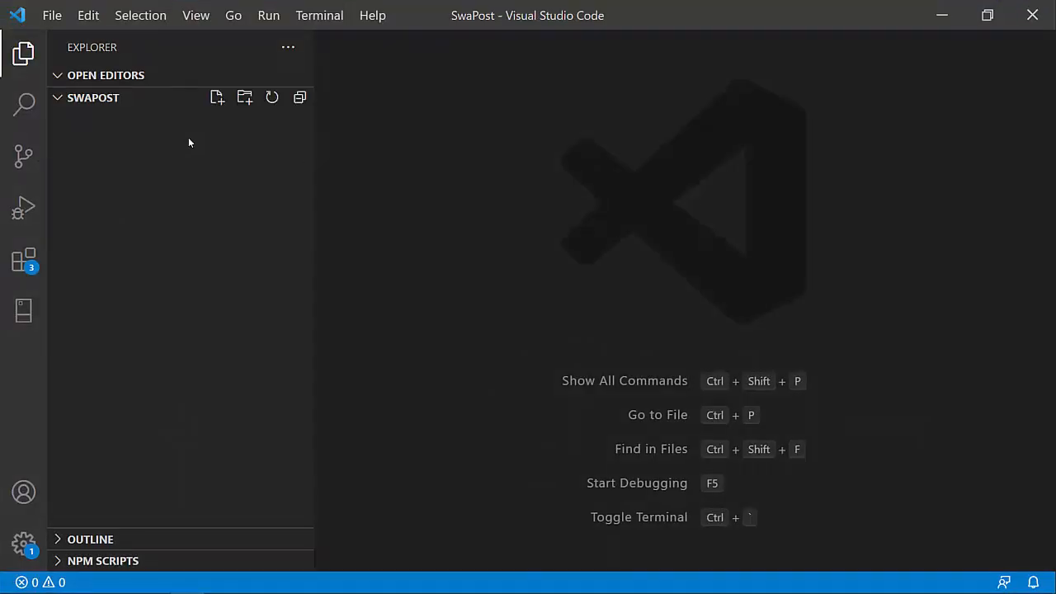
pyautogui.click(217, 97)
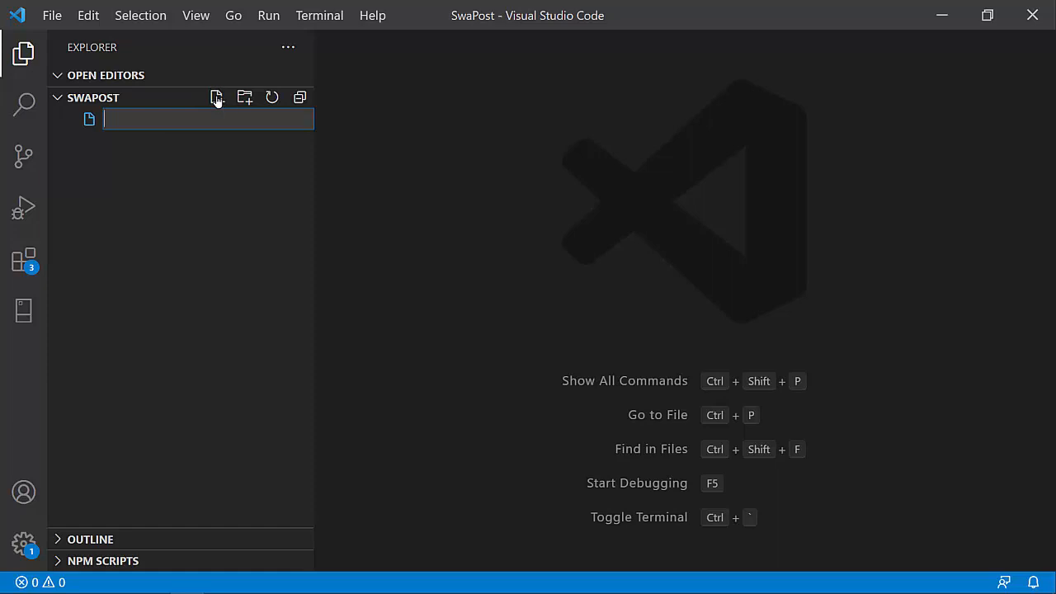
pyautogui.write('x.json')
pyautogui.press('Return')
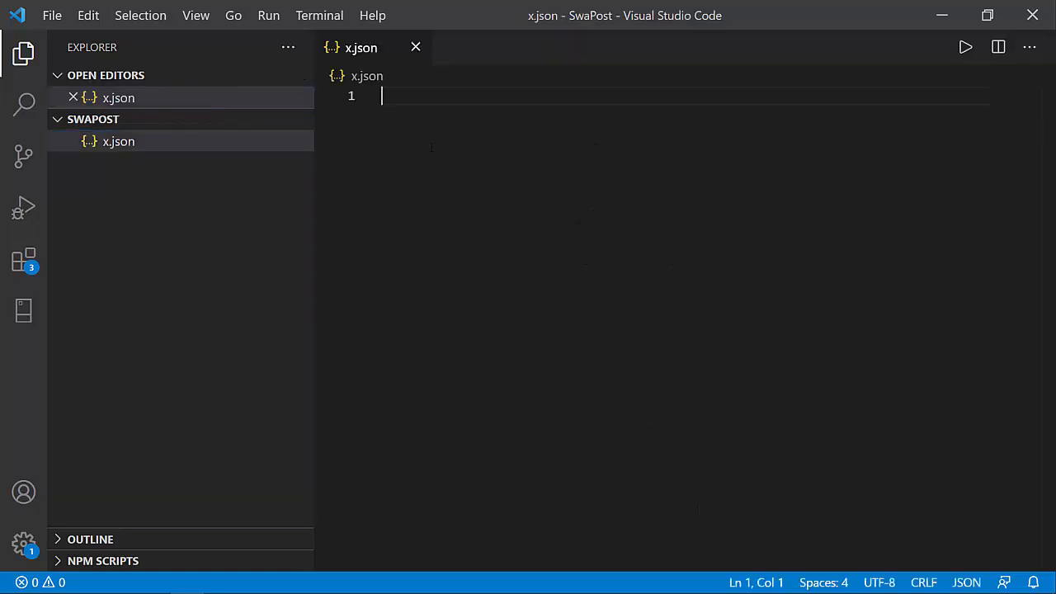
pyautogui.hotkey('ctrl', 'v')
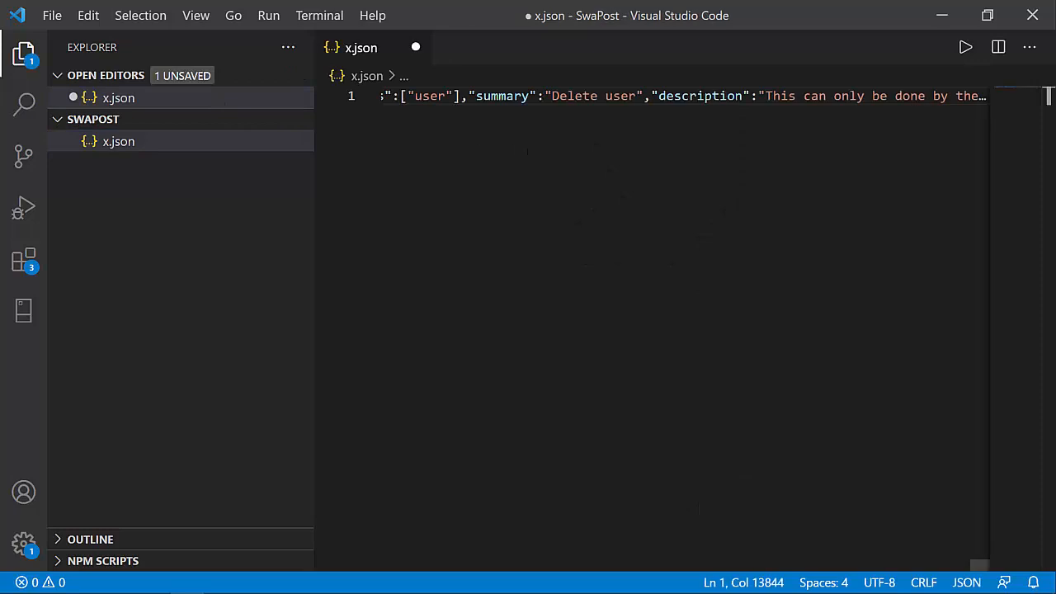
# Search the extensions for "prettify" and view the Prettify JSON extension's details page.
pyautogui.click(23, 260)
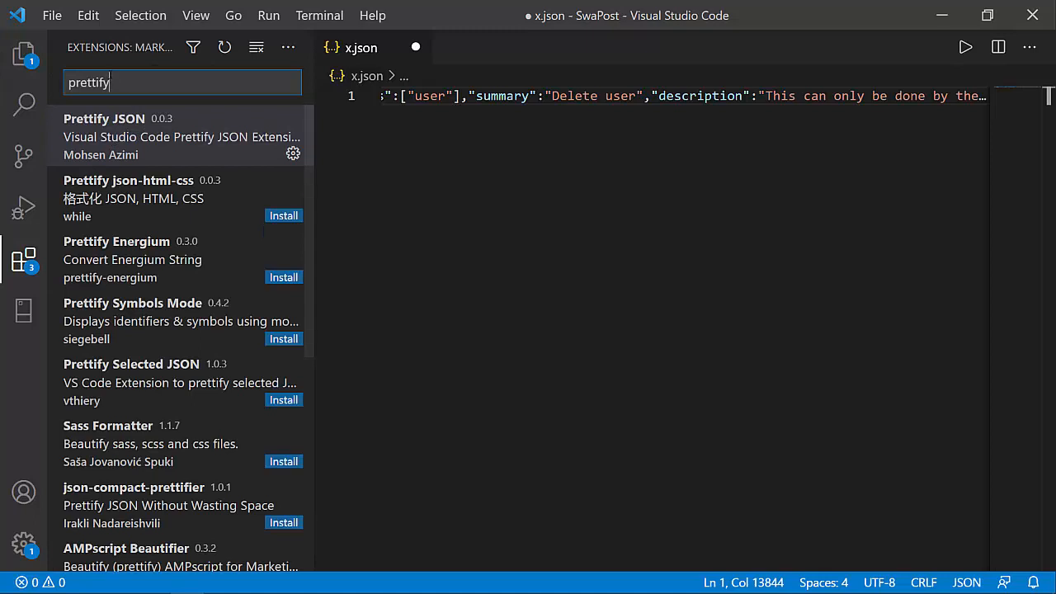
pyautogui.doubleClick(109, 82)
pyautogui.write('prettify')
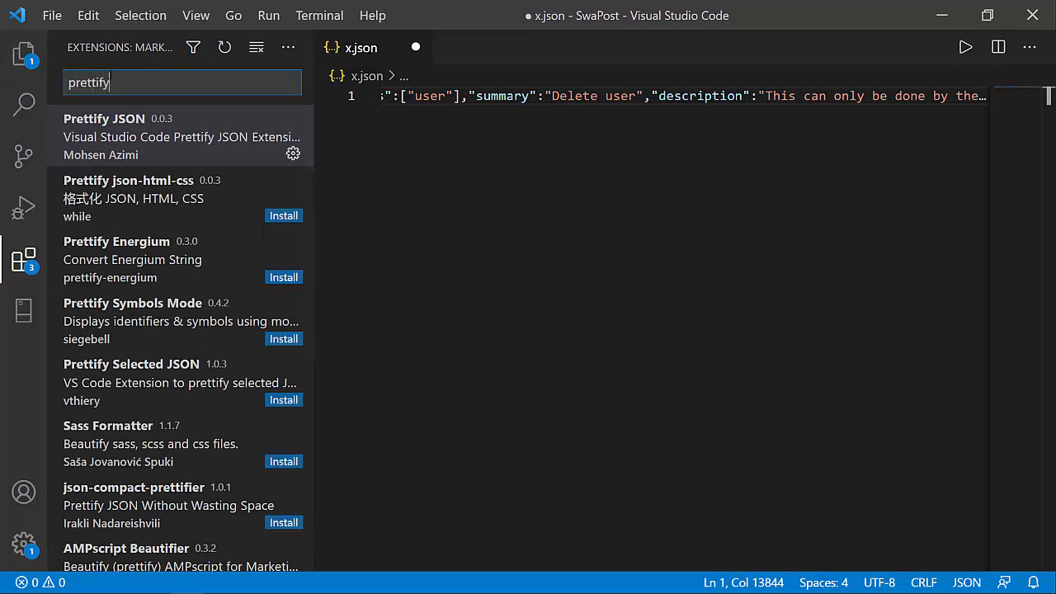
pyautogui.click(146, 133)
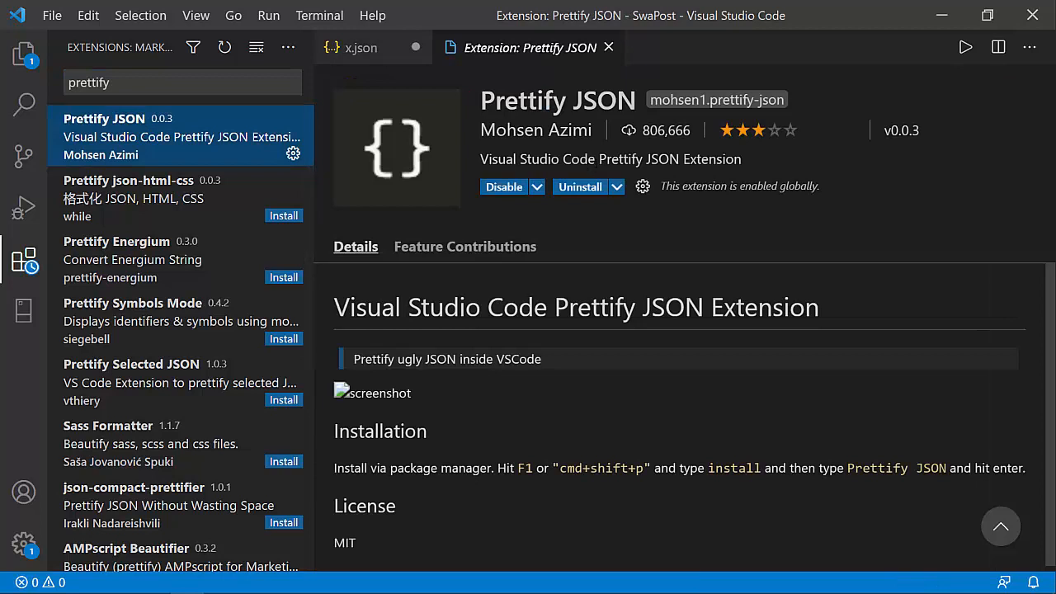
pyautogui.click(608, 48)
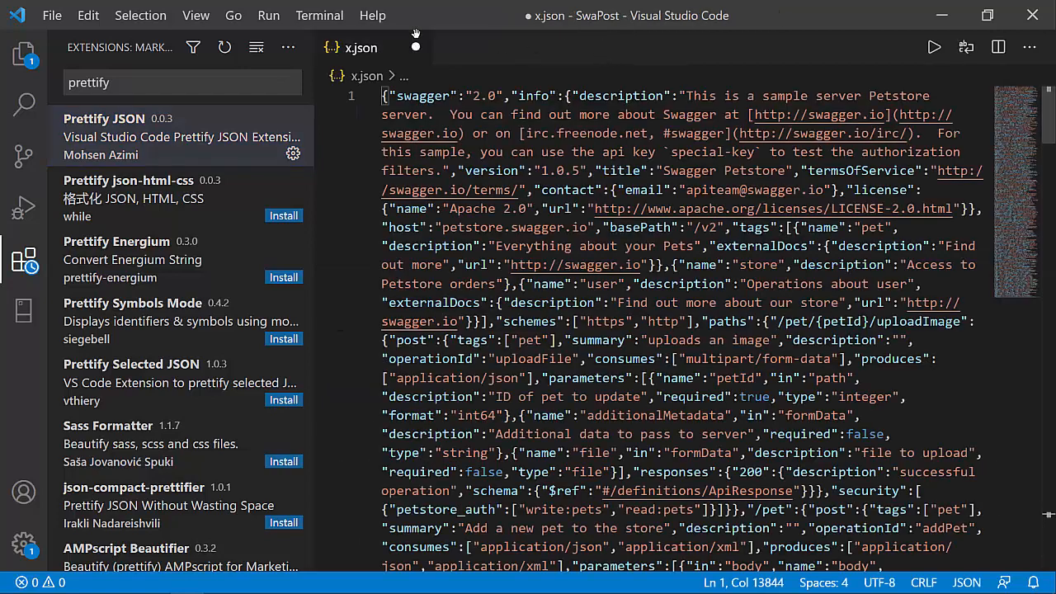
# Return to the file explorer and format the contents of x.json with the Prettify JSON command.
pyautogui.click(24, 53)
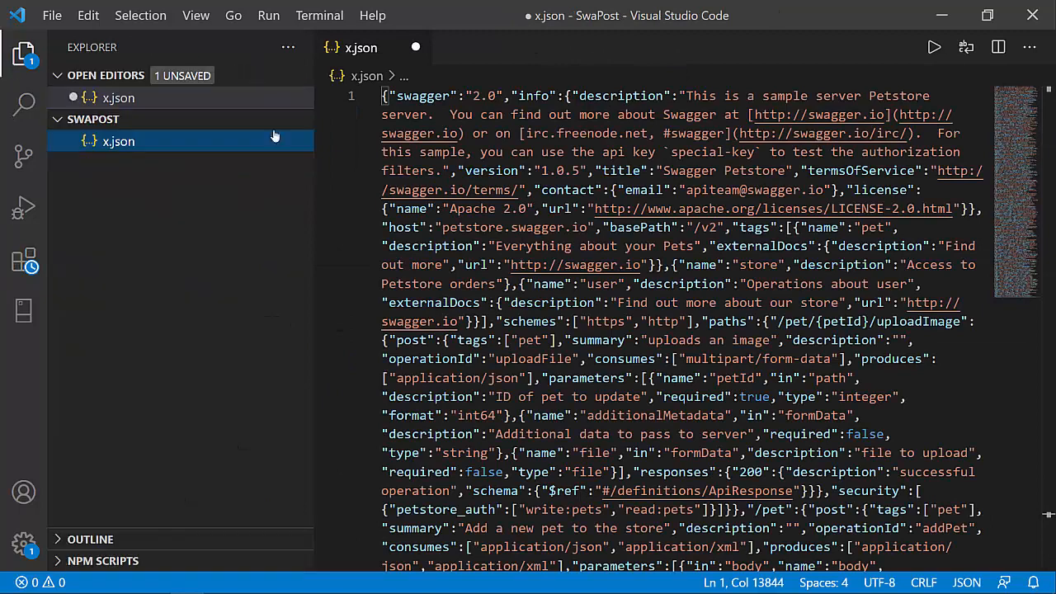
pyautogui.click(542, 227)
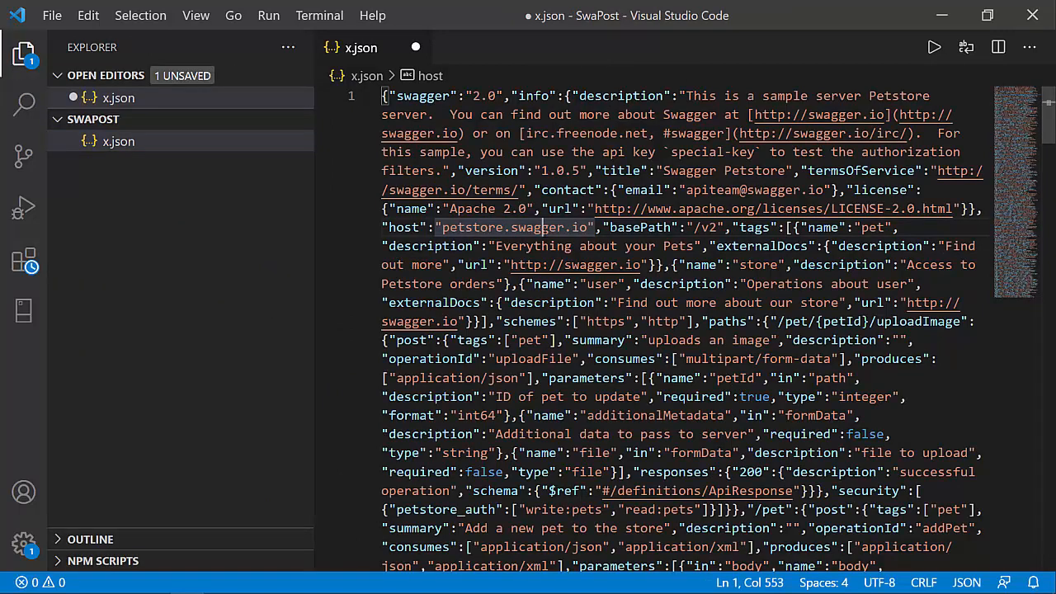
pyautogui.hotkey('ctrl', 'shift', 'p')
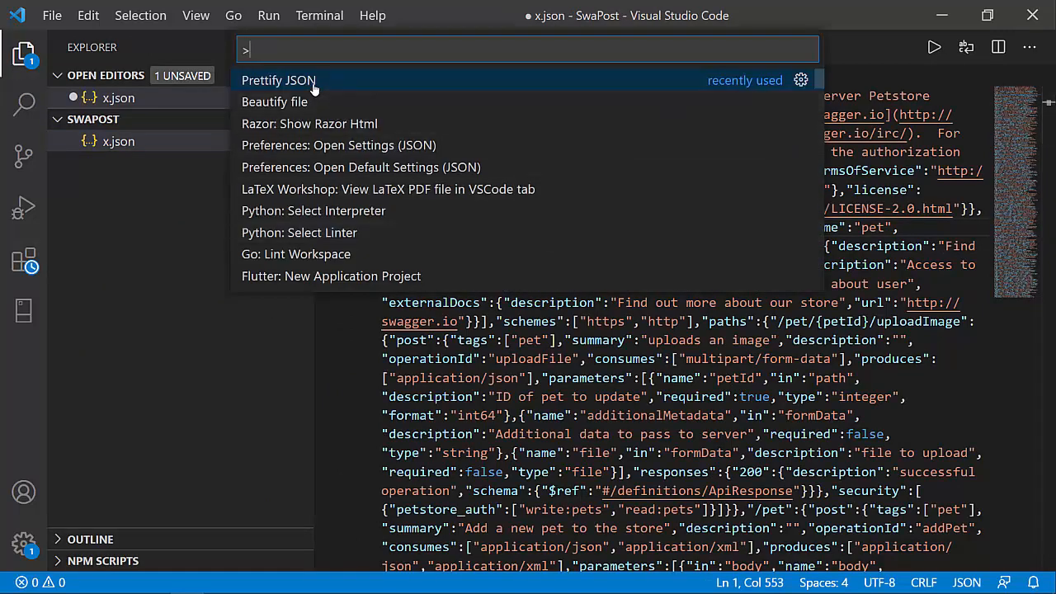
pyautogui.click(314, 86)
pyautogui.click(541, 208)
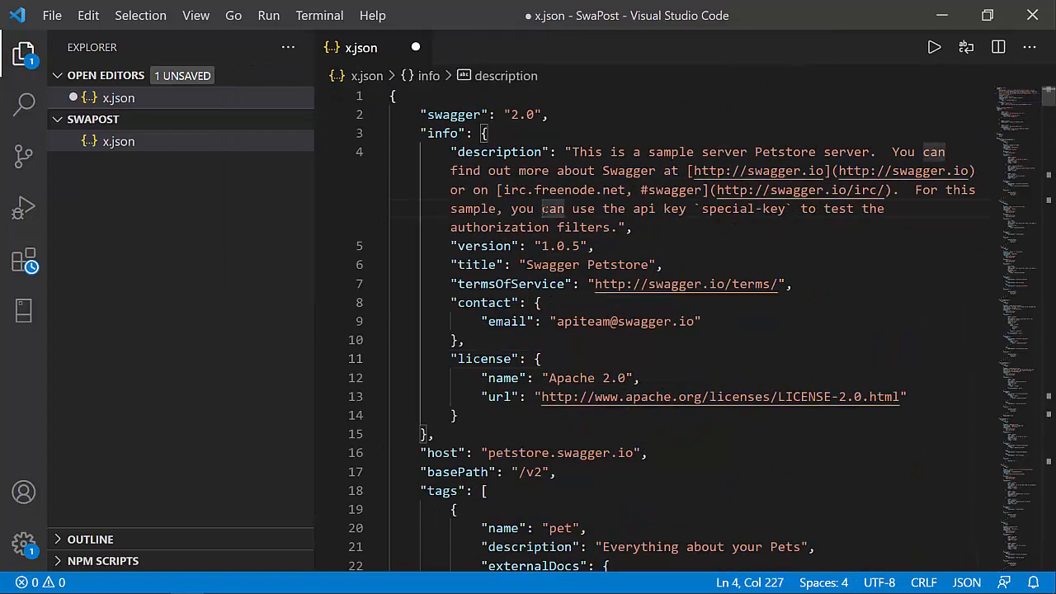
# Review the formatted API definition in x.json and save the file.
pyautogui.scroll(-10, 544, 210)
pyautogui.scroll(-15, 544, 208)
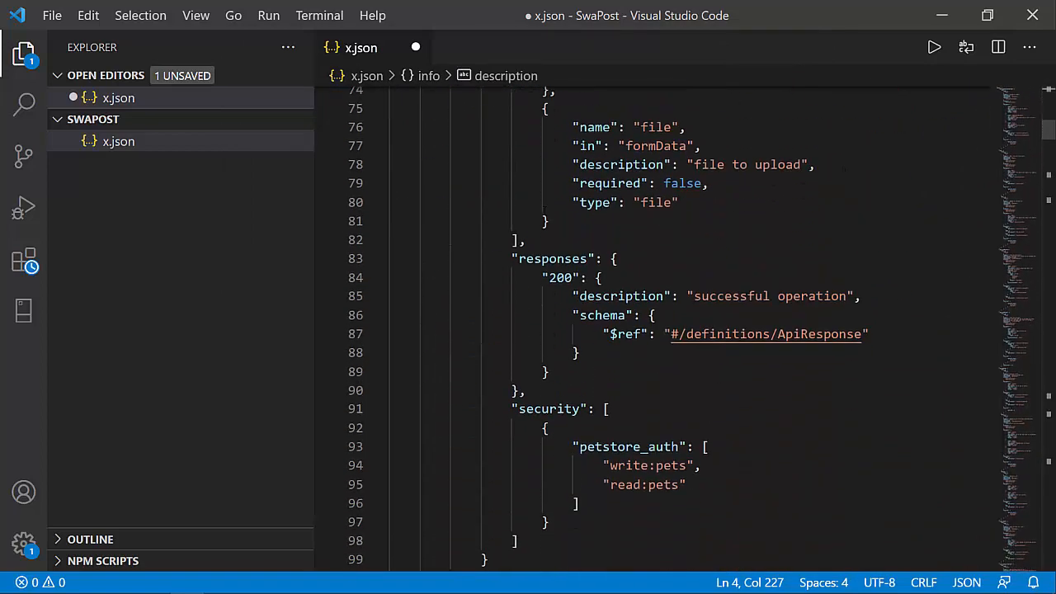
pyautogui.scroll(20, 545, 209)
pyautogui.scroll(2, 544, 208)
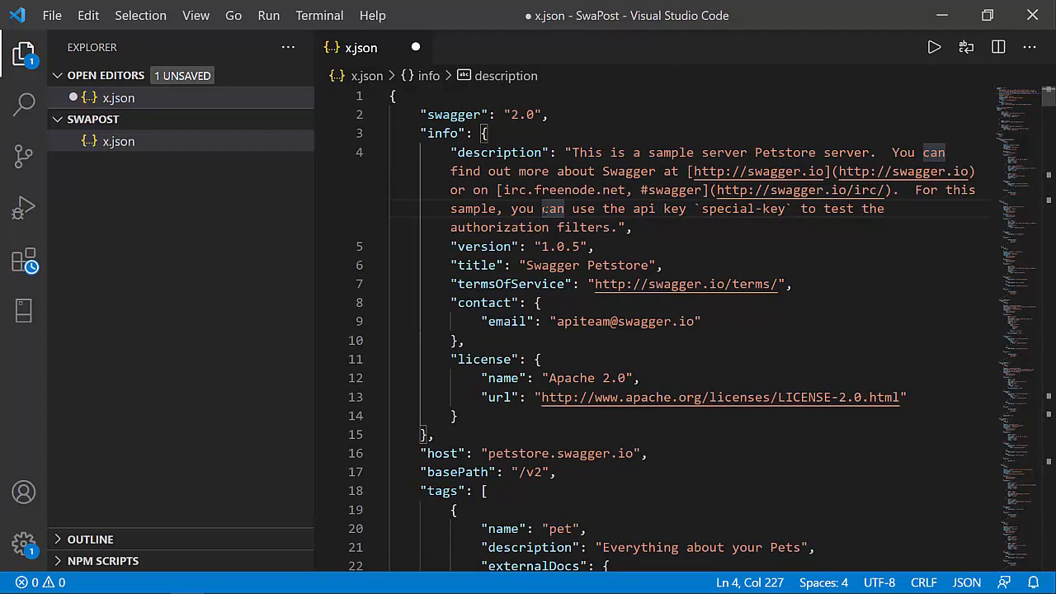
pyautogui.hotkey('ctrl', 's')
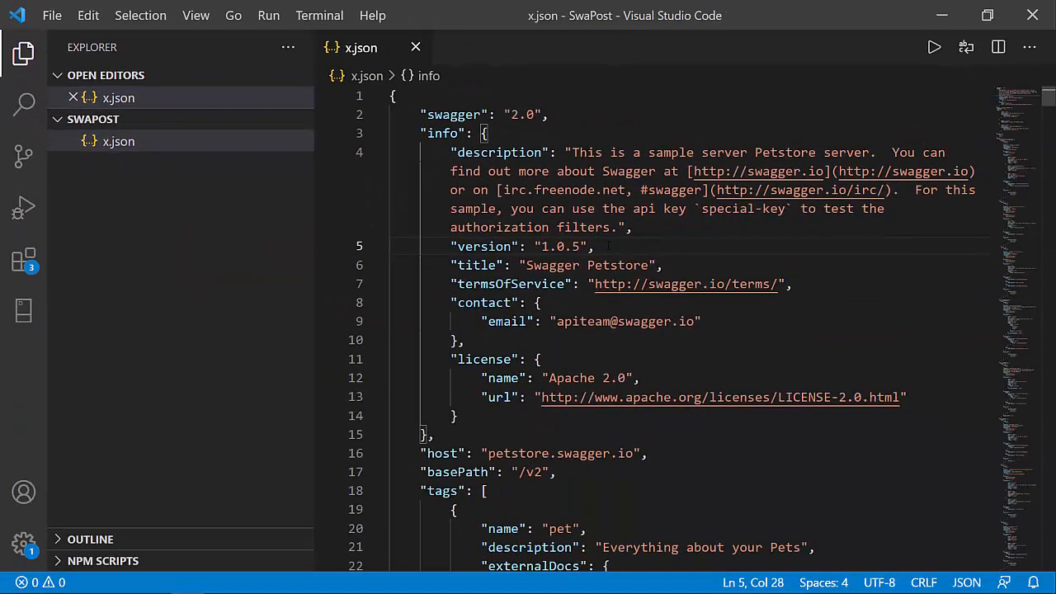
# Switch to Postman, start an import and choose the x.json file from the SwaPost folder.
pyautogui.hotkey('alt', 'Tab')
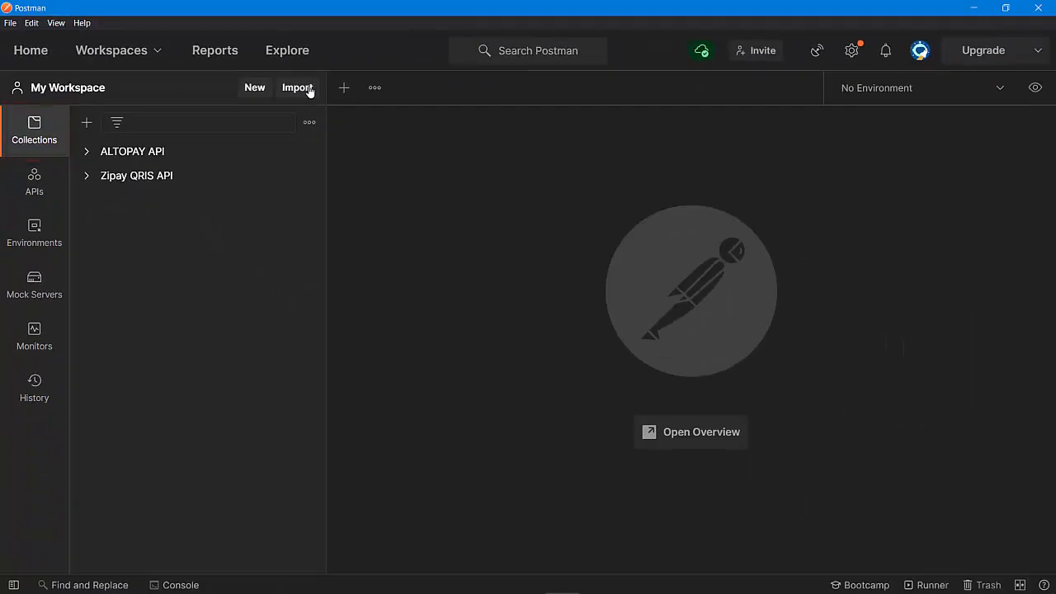
pyautogui.click(309, 88)
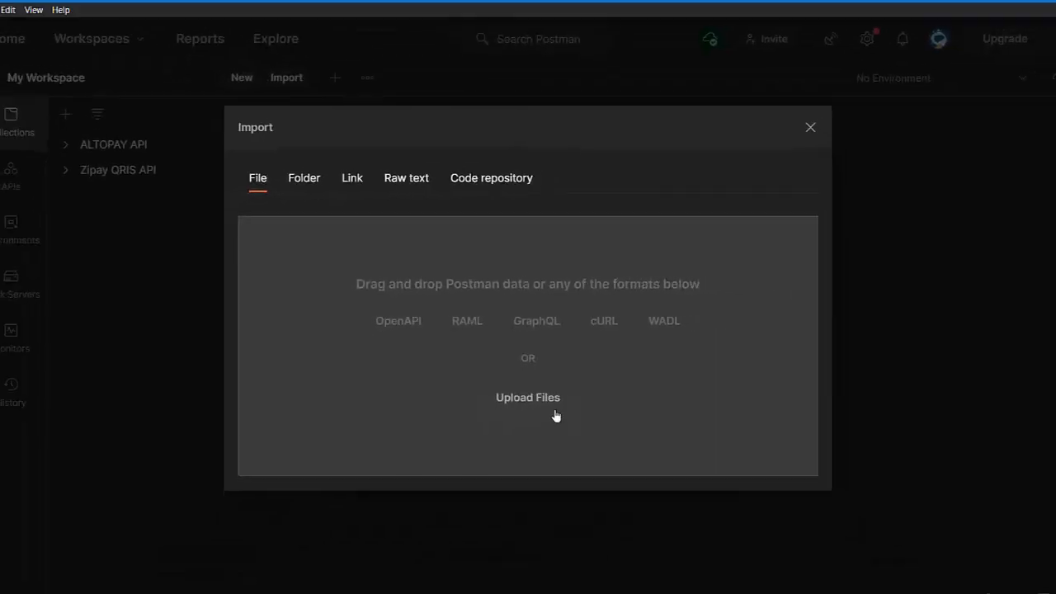
pyautogui.click(556, 416)
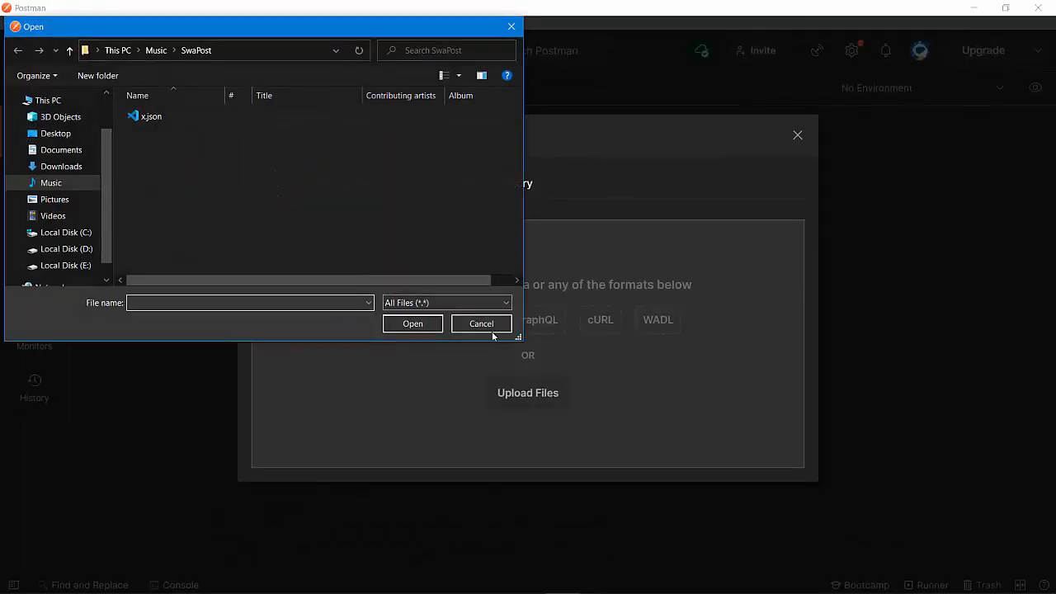
pyautogui.click(153, 117)
pyautogui.click(424, 326)
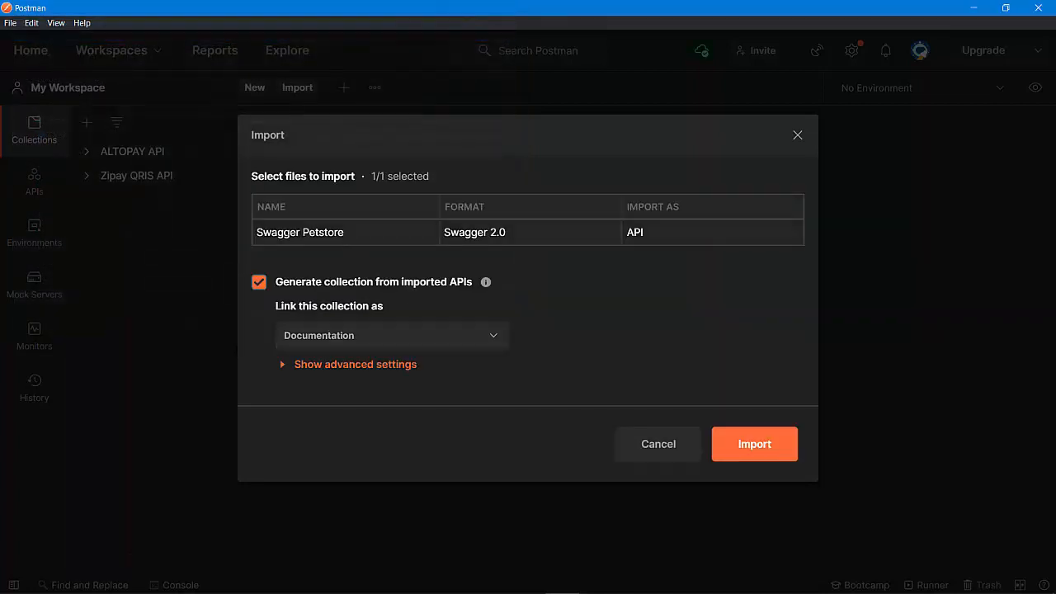
# Review the Swagger Petstore import's name, format and type, the collection link choices and the advanced settings.
pyautogui.moveTo(262, 231); pyautogui.dragTo(343, 232)
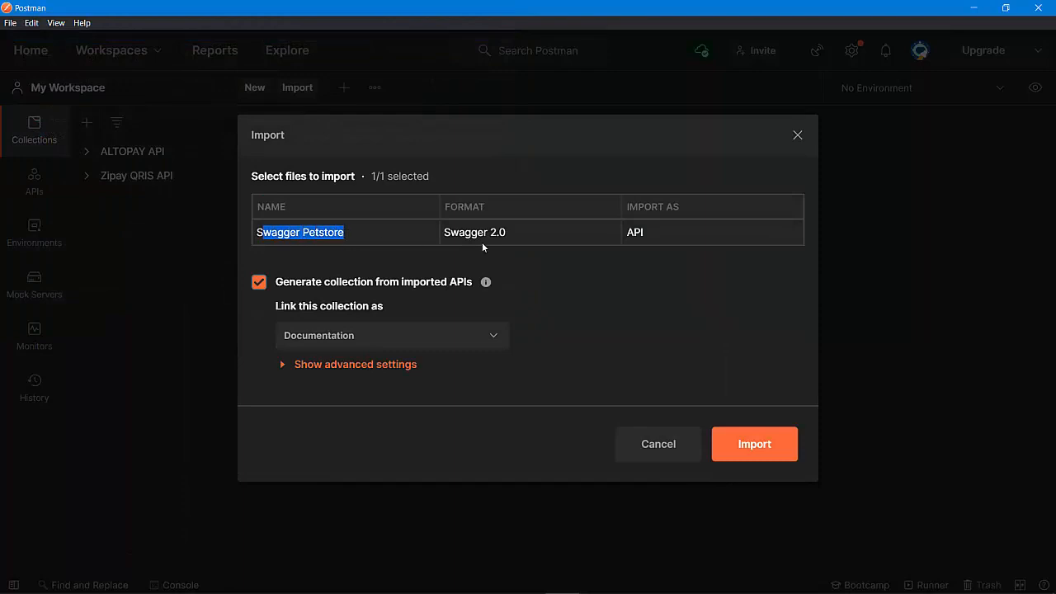
pyautogui.moveTo(443, 232); pyautogui.dragTo(521, 237)
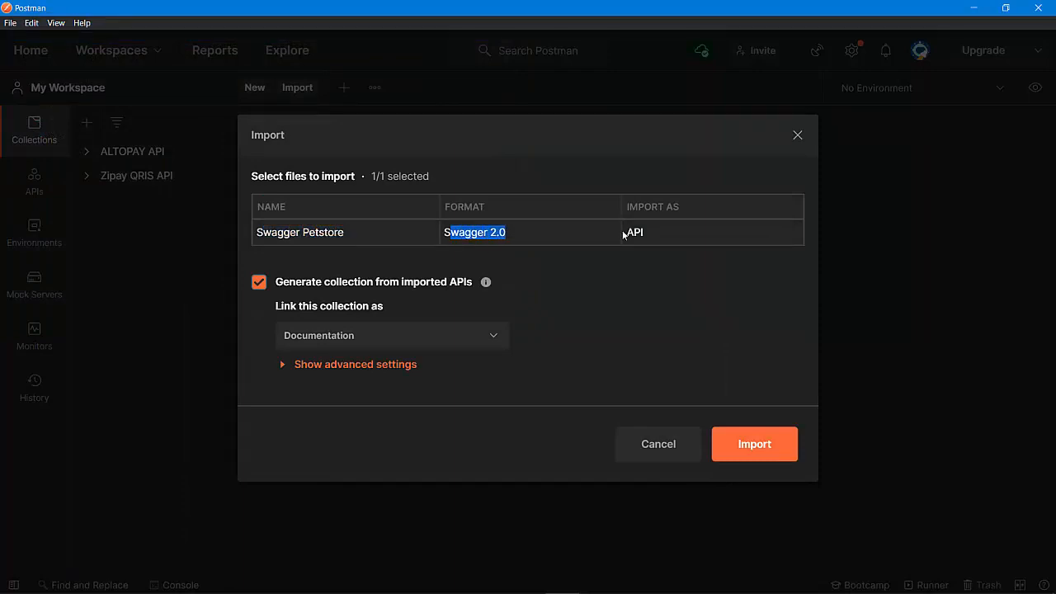
pyautogui.moveTo(645, 237); pyautogui.dragTo(622, 237)
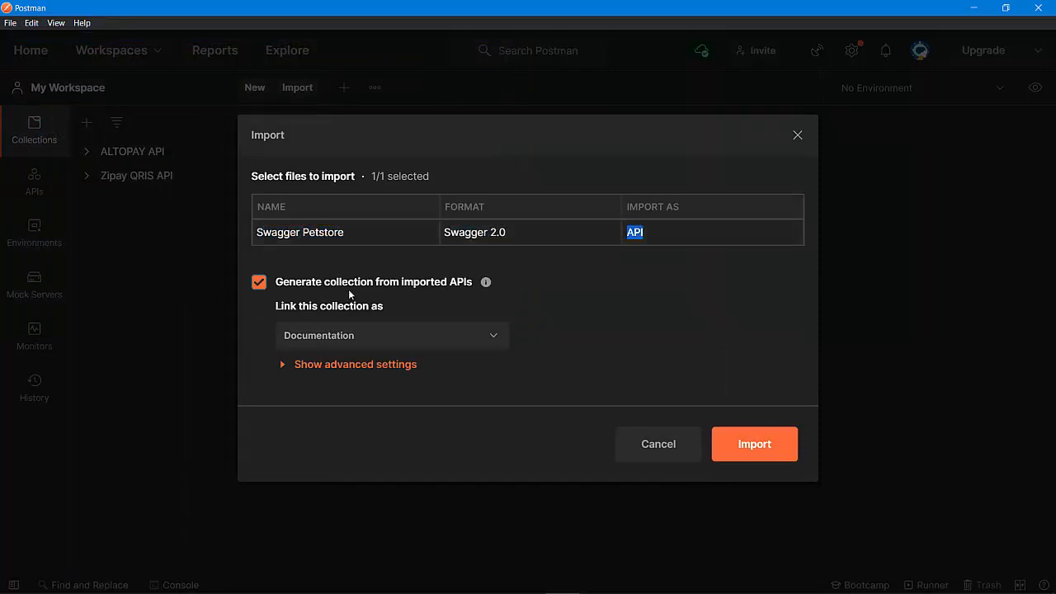
pyautogui.click(351, 339)
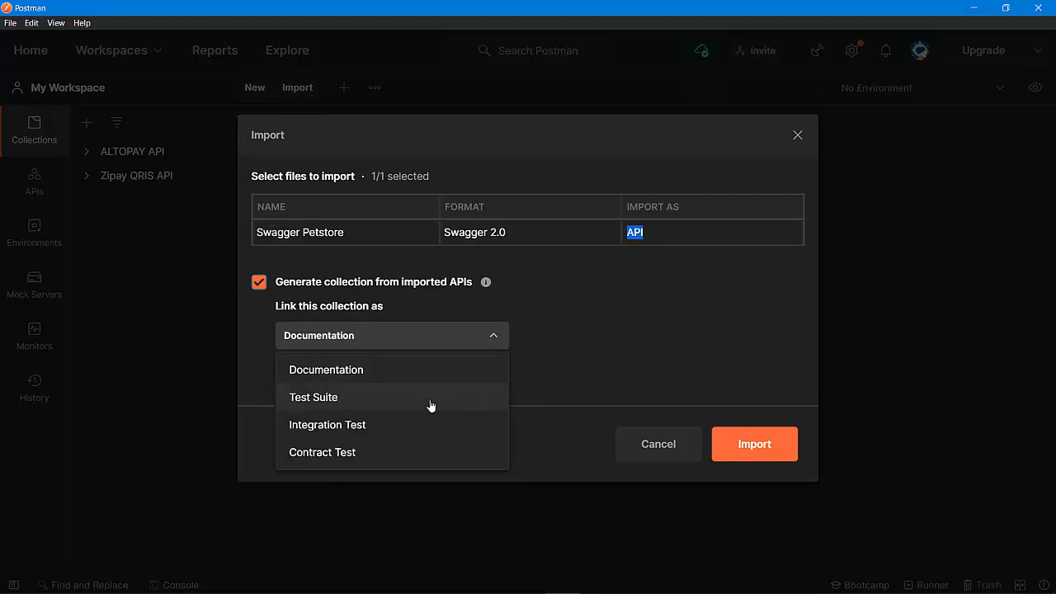
pyautogui.click(604, 318)
pyautogui.click(343, 368)
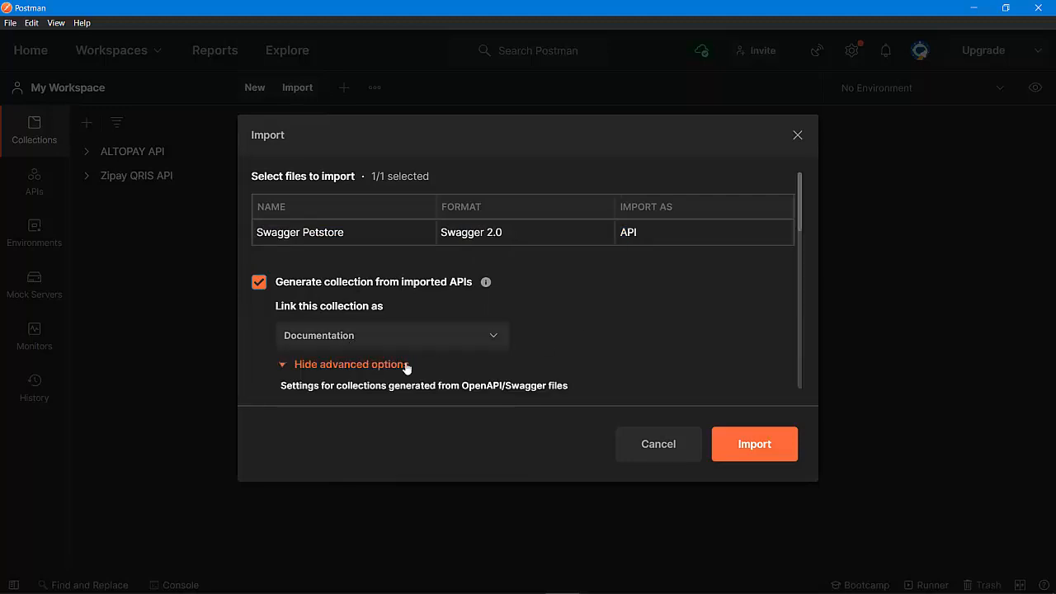
# Import Swagger Petstore with a generated collection linked as Documentation, and open the imported collection.
pyautogui.click(755, 444)
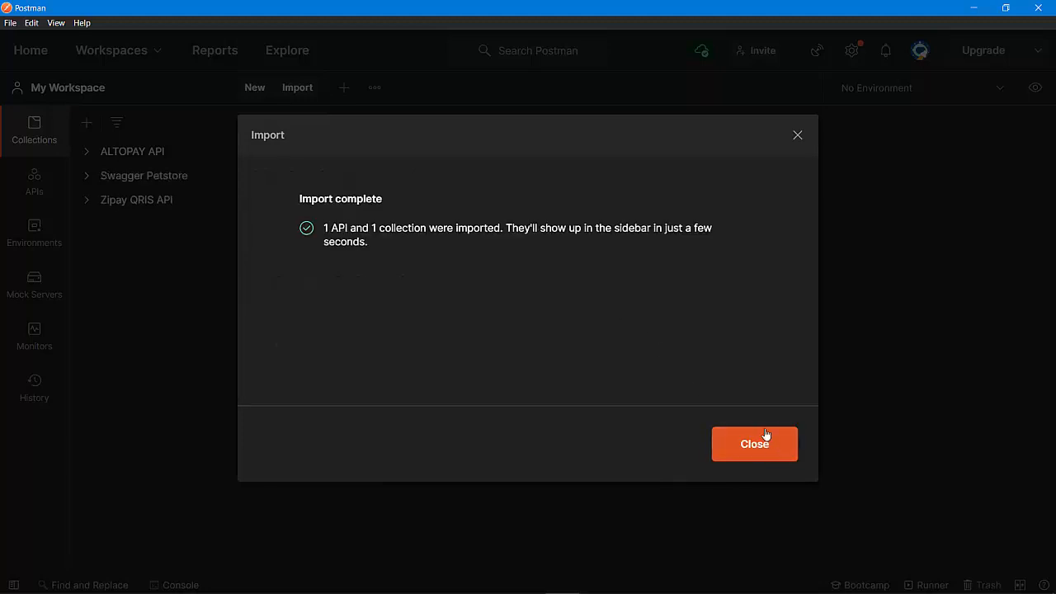
pyautogui.click(755, 444)
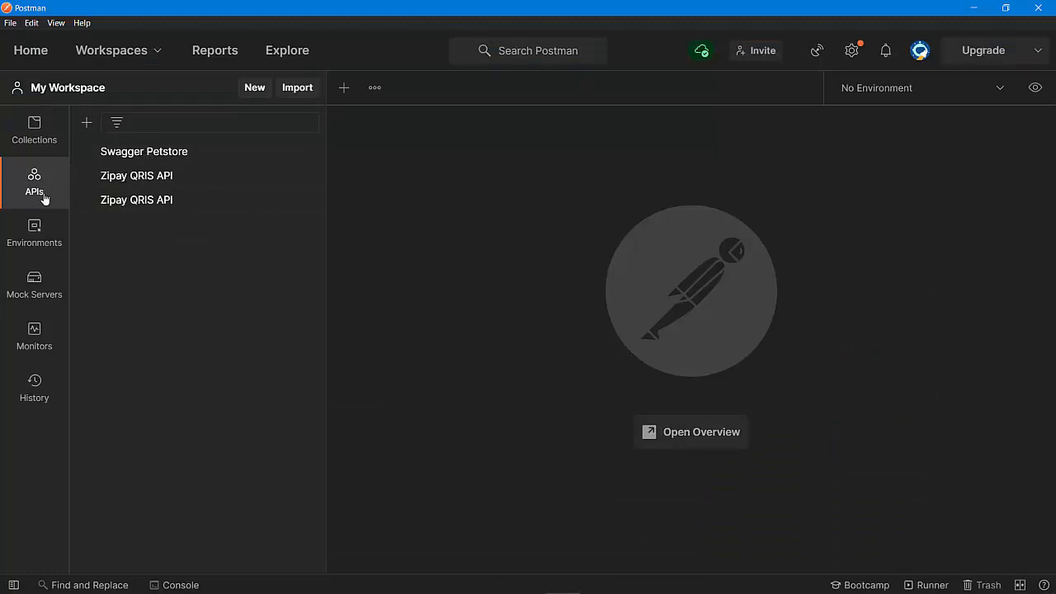
pyautogui.click(35, 135)
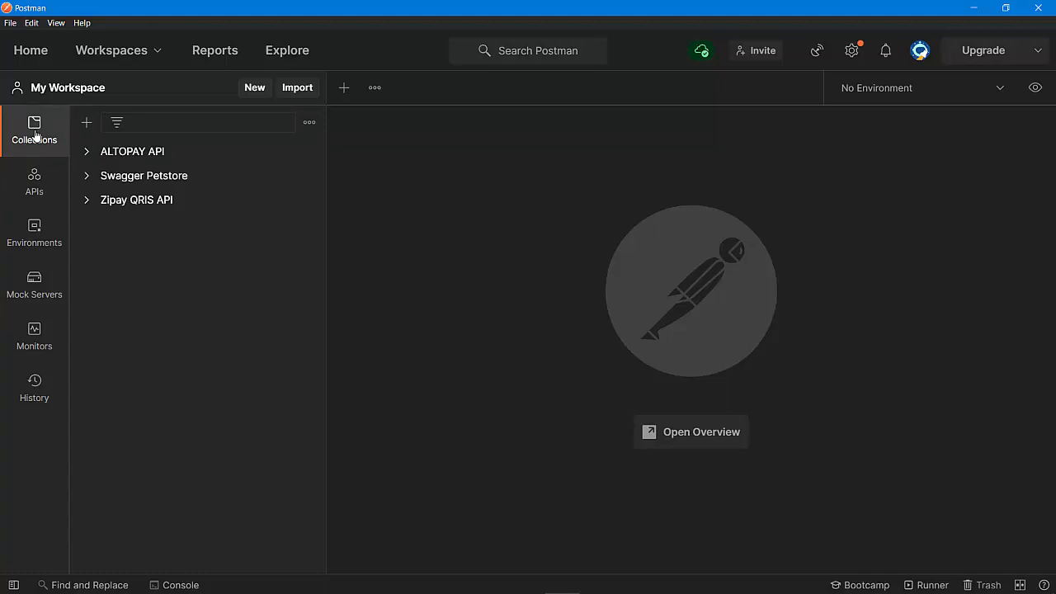
pyautogui.click(153, 178)
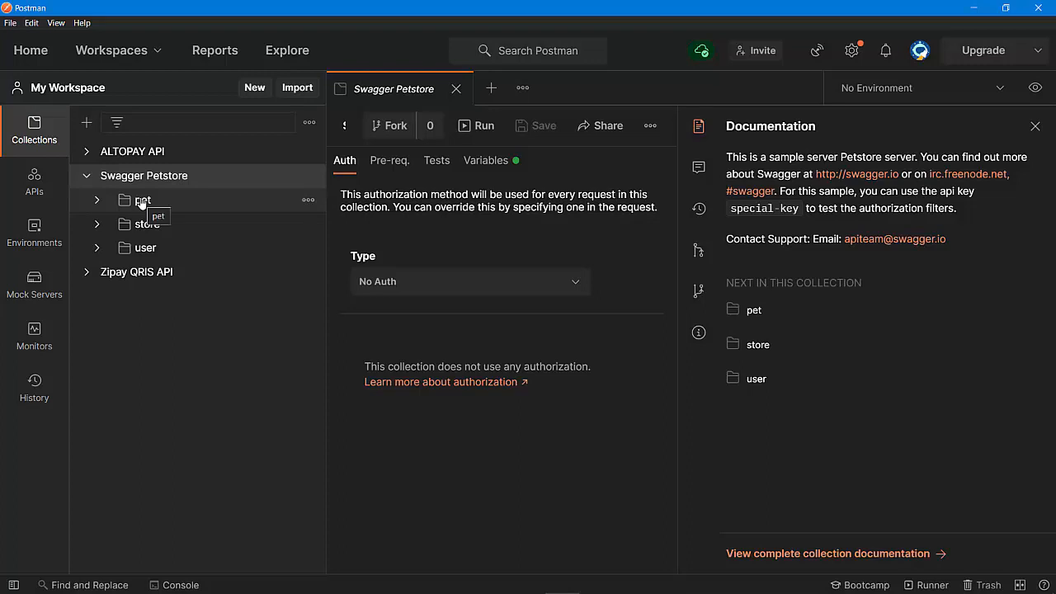
# Switch to the Swagger UI page in Chrome and examine its pet, store and user groups, leaving only pet expanded.
pyautogui.hotkey('alt', 'Tab')
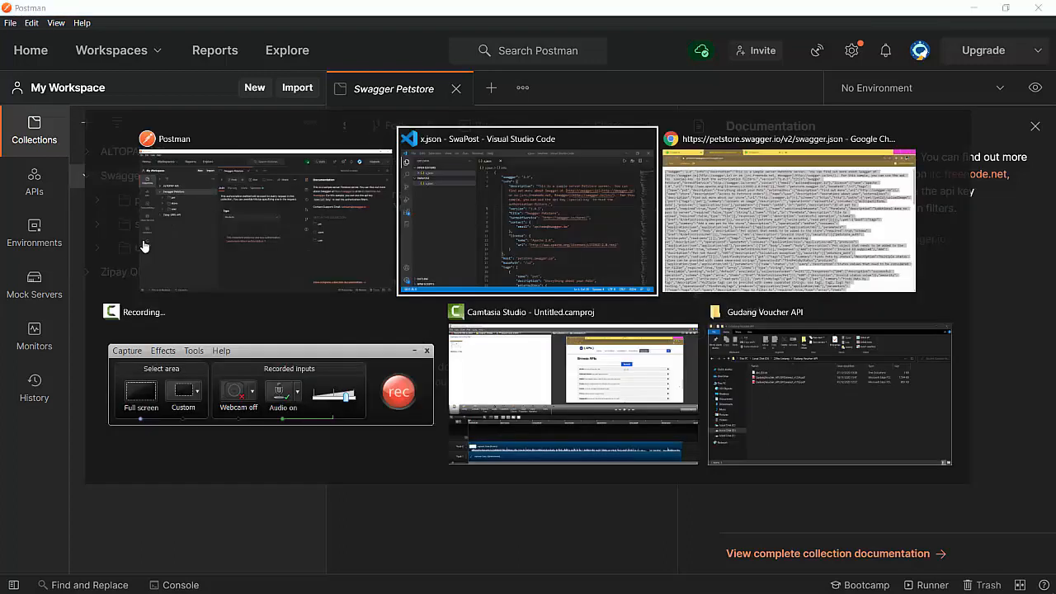
pyautogui.hotkey('alt', 'Tab')
pyautogui.click(91, 10)
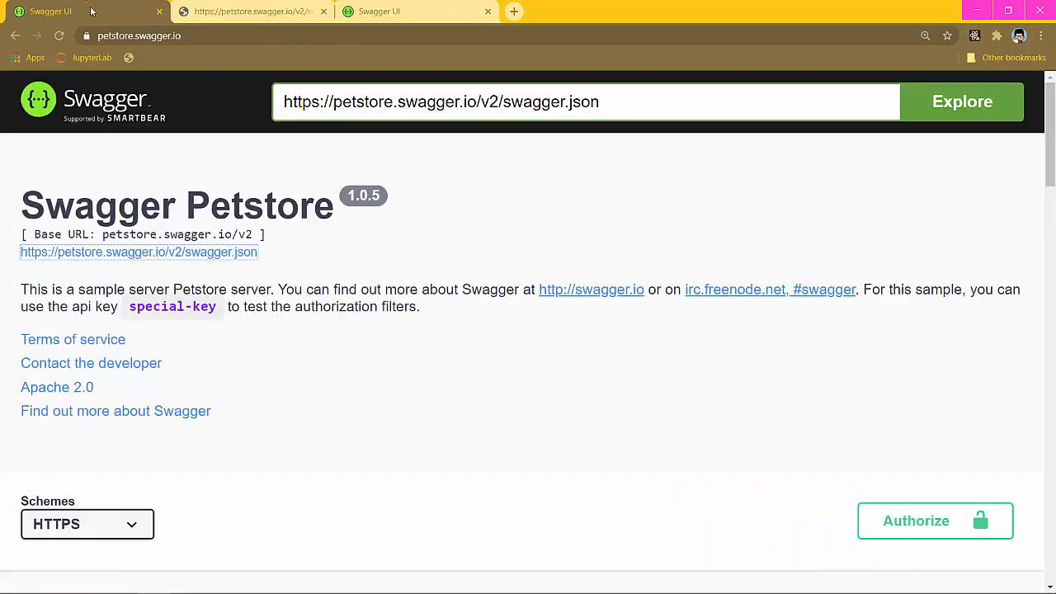
pyautogui.scroll(-5, 226, 272)
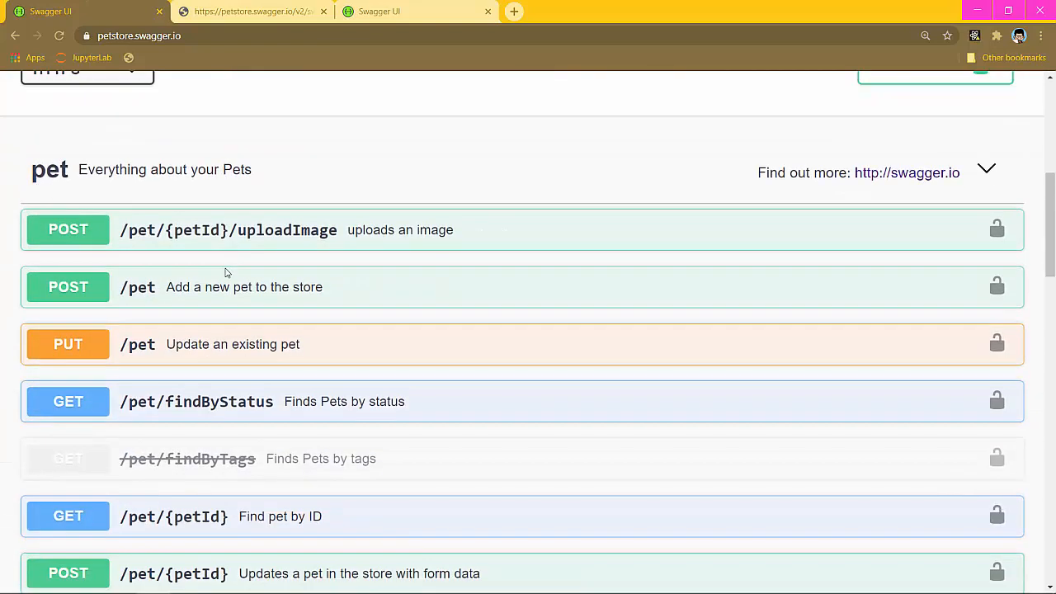
pyautogui.click(85, 170)
pyautogui.click(86, 238)
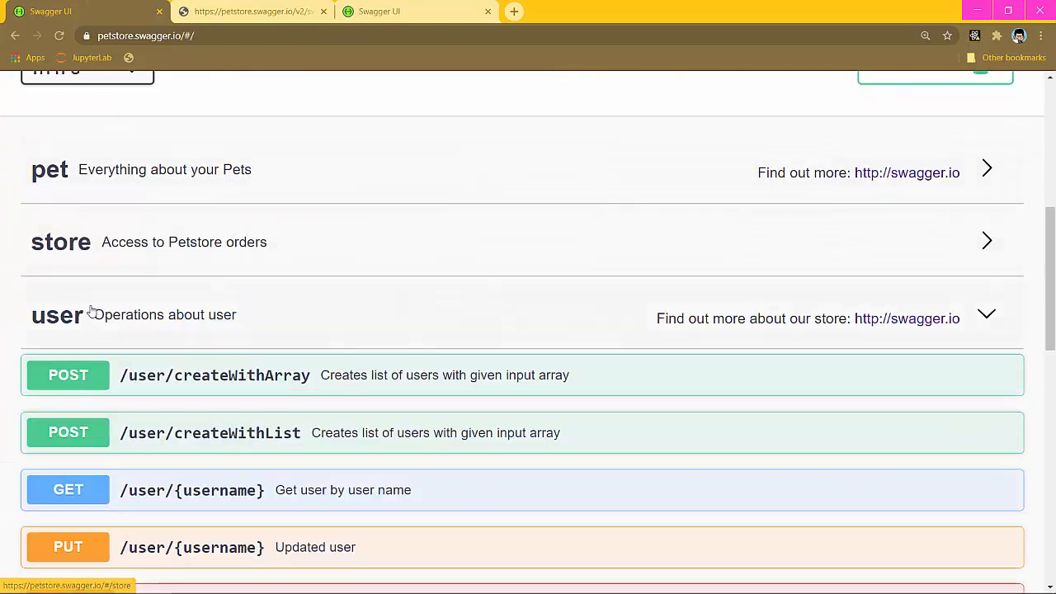
pyautogui.click(89, 318)
pyautogui.scroll(-1, 89, 321)
pyautogui.scroll(2, 87, 322)
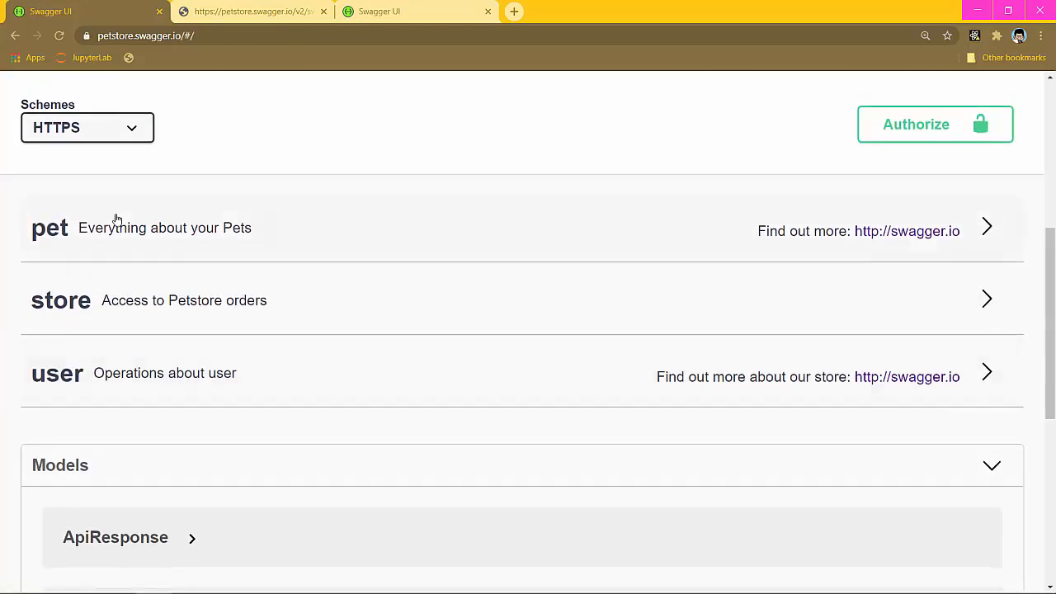
pyautogui.click(317, 235)
# Try out the GET /pet/findByStatus operation in Swagger UI and execute it with status available.
pyautogui.scroll(-4, 377, 238)
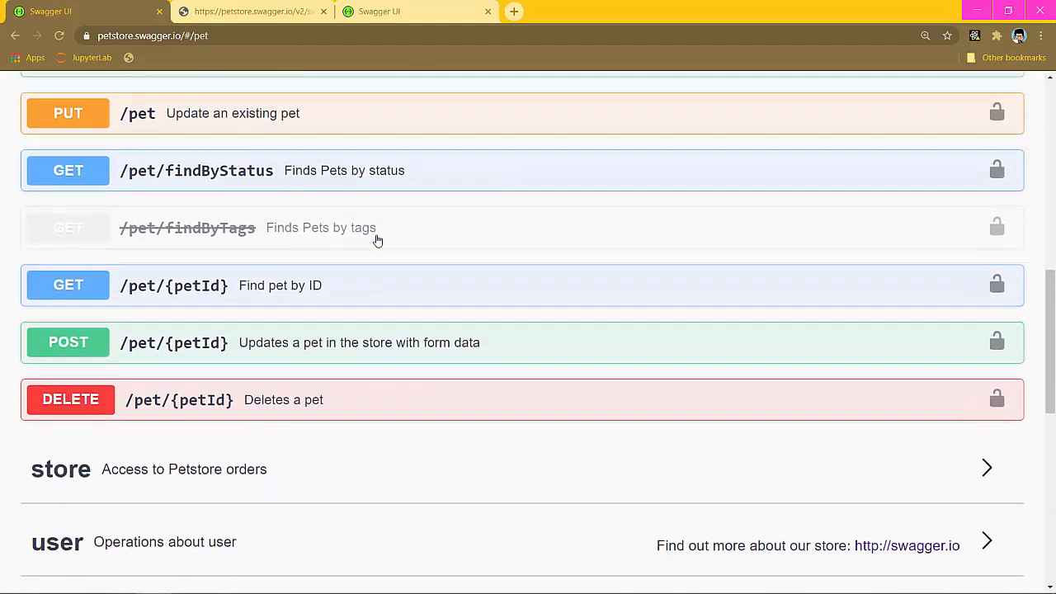
pyautogui.click(254, 176)
pyautogui.scroll(-1, 415, 321)
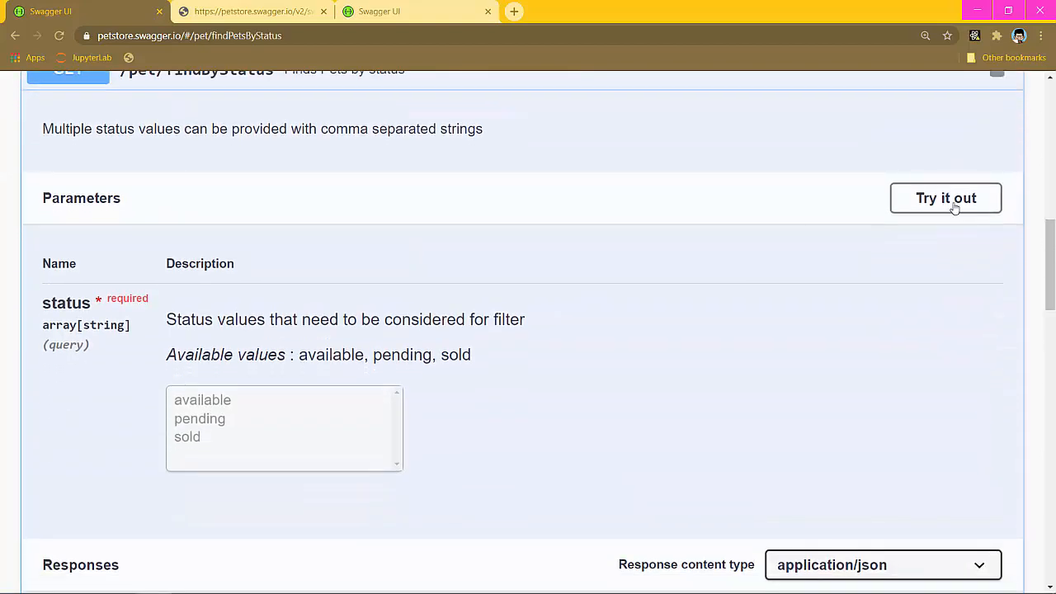
pyautogui.click(957, 207)
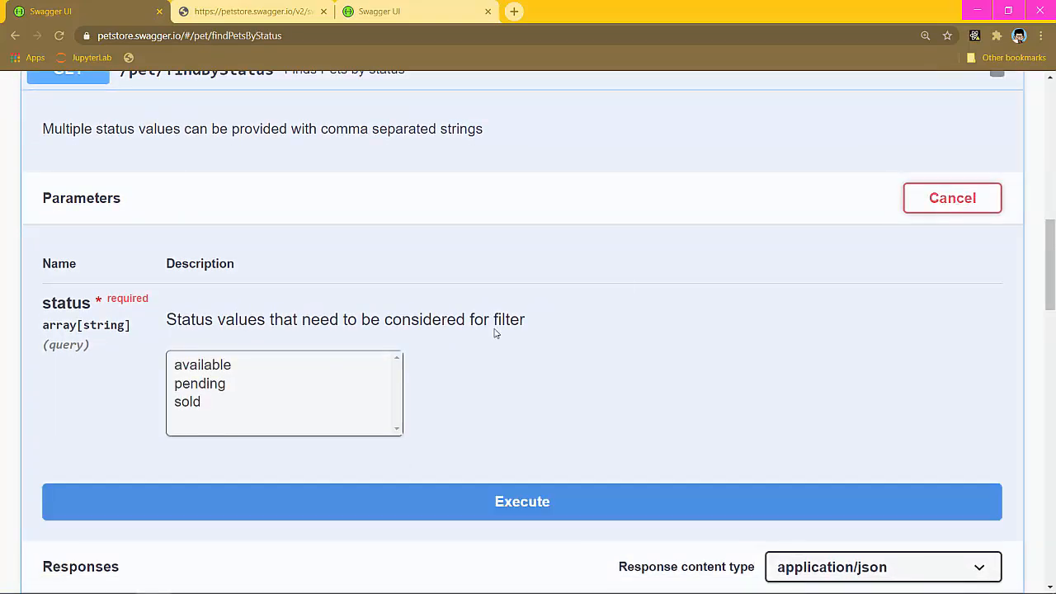
pyautogui.click(230, 372)
pyautogui.scroll(-1, 230, 373)
pyautogui.click(289, 378)
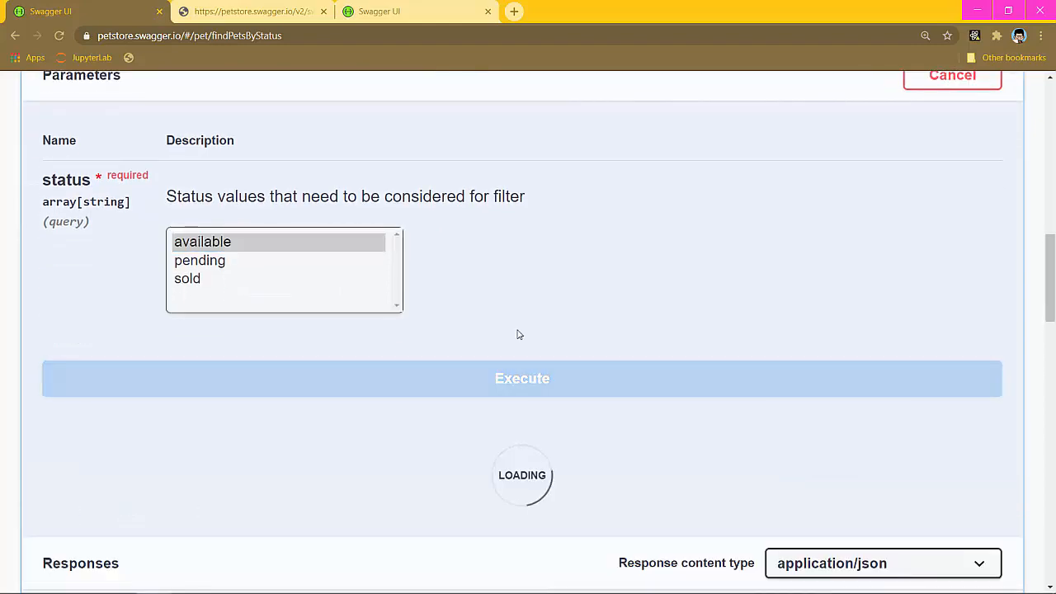
# Review the request URL and server response body of the executed findByStatus operation.
pyautogui.scroll(-2, 519, 334)
pyautogui.scroll(4, 519, 335)
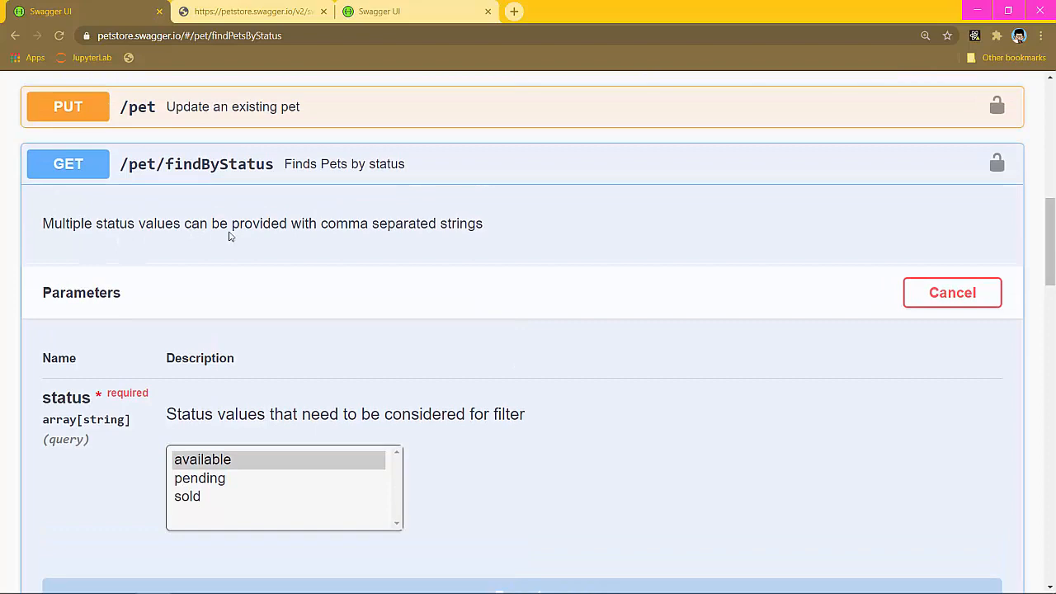
pyautogui.scroll(-7, 478, 340)
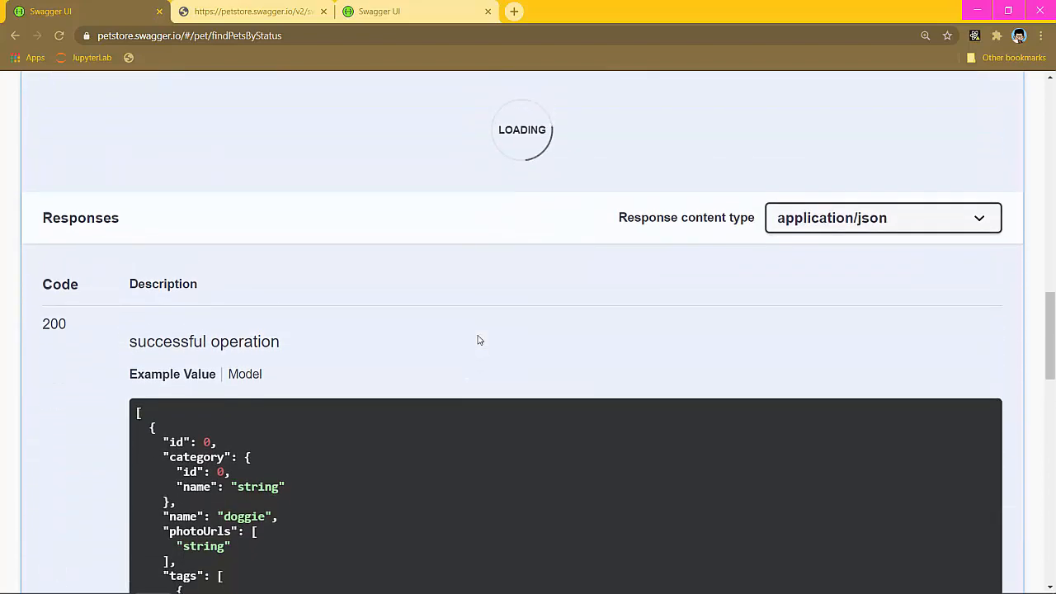
pyautogui.scroll(1, 478, 340)
pyautogui.scroll(1, 478, 340)
pyautogui.scroll(-1, 477, 340)
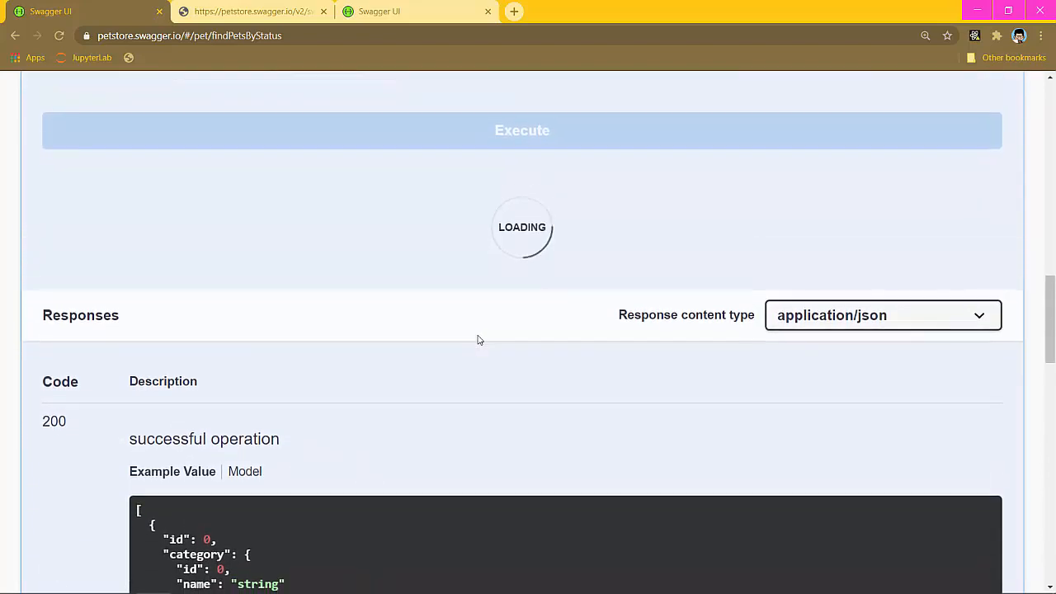
pyautogui.scroll(-3, 478, 339)
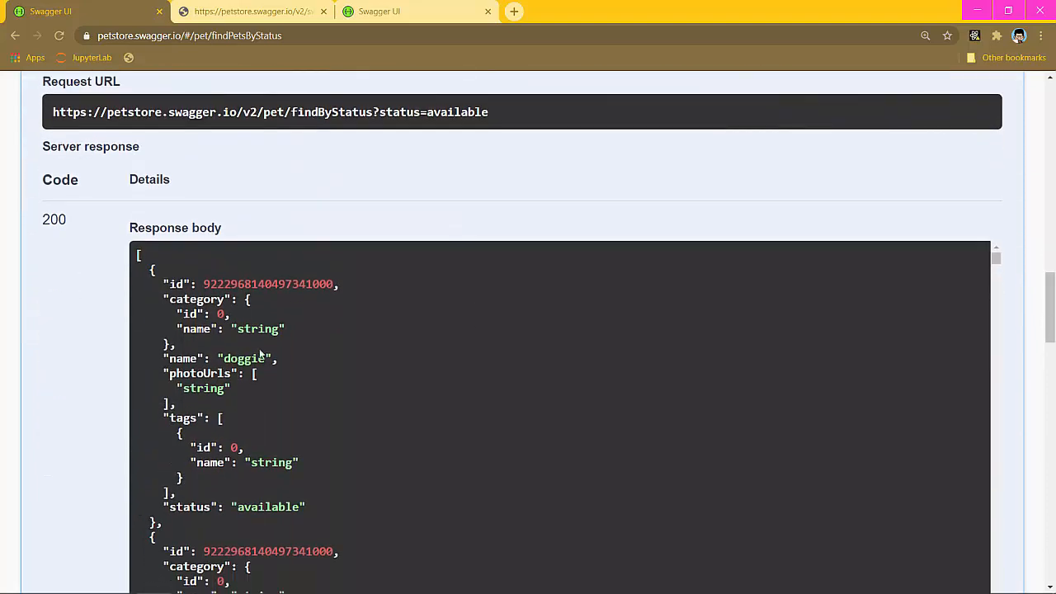
pyautogui.scroll(-2, 260, 353)
pyautogui.scroll(1, 260, 353)
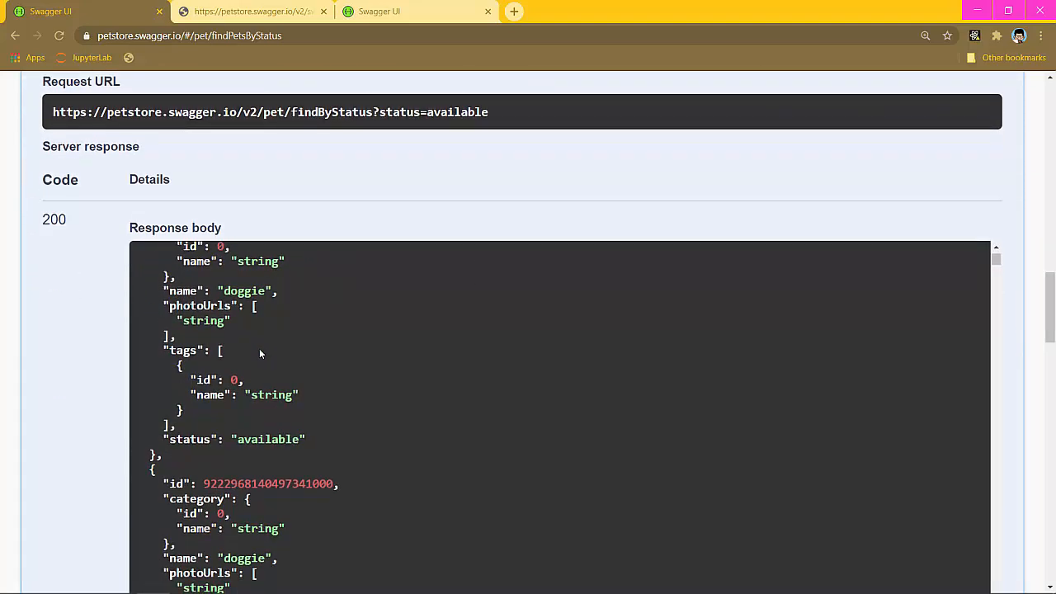
# Switch to Postman, open the Finds Pets by status request in the pet folder and examine its baseUrl variable and query parameters.
pyautogui.hotkey('alt', 'Tab')
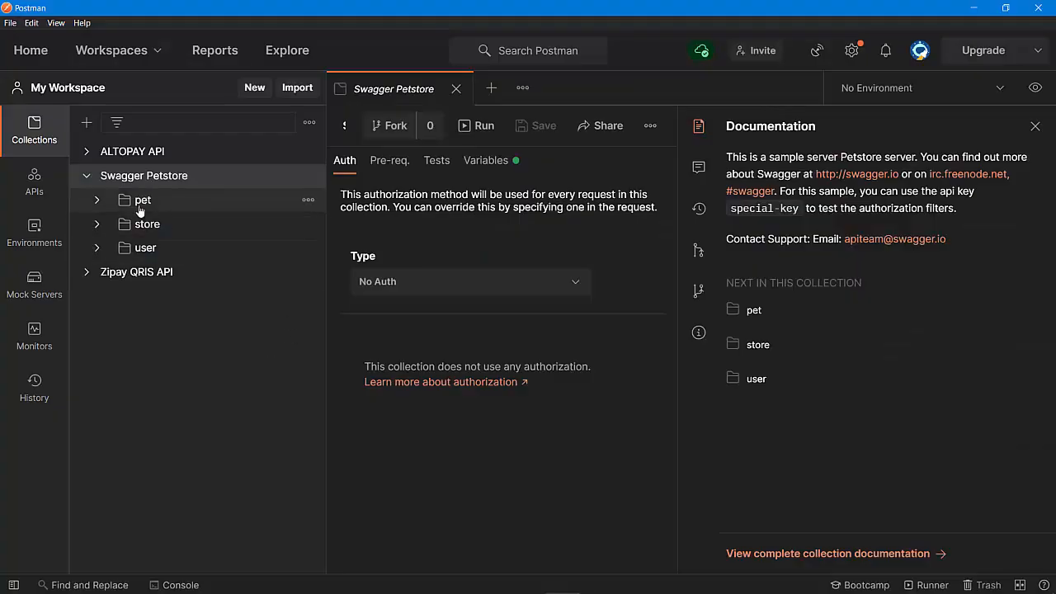
pyautogui.click(141, 206)
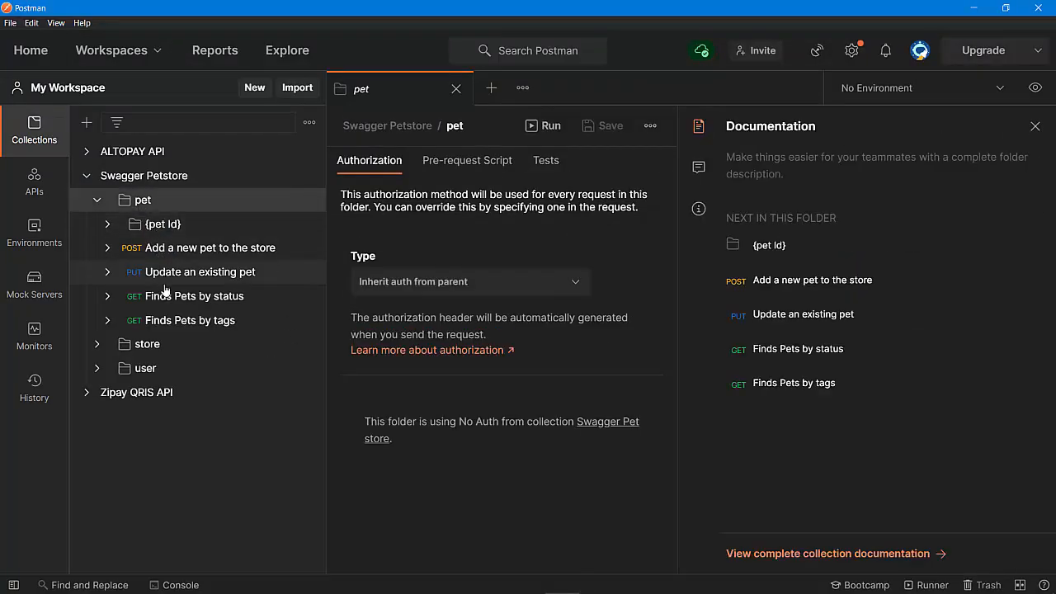
pyautogui.click(230, 302)
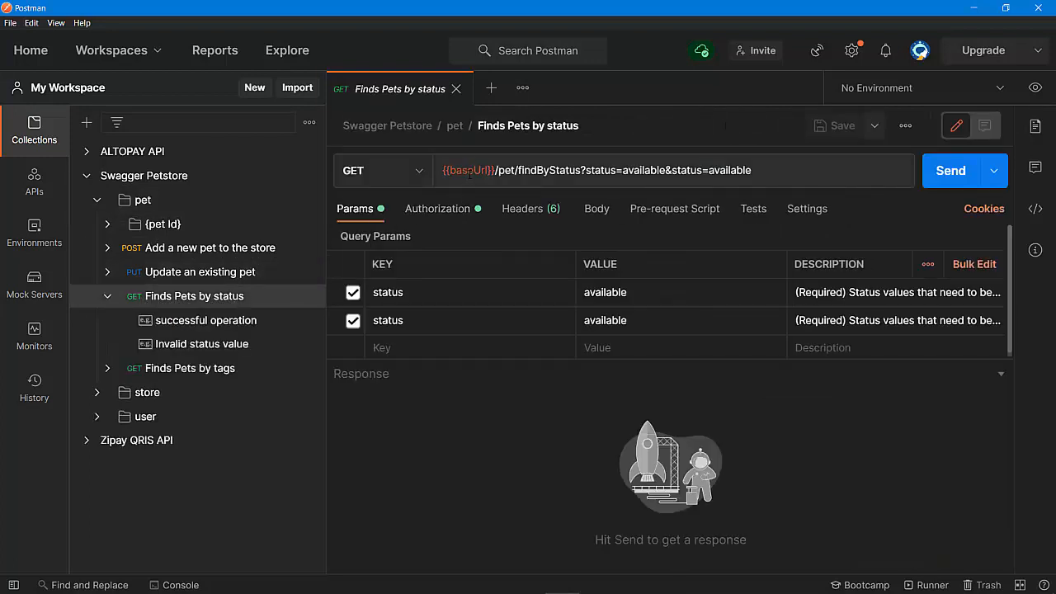
pyautogui.moveTo(470, 173)
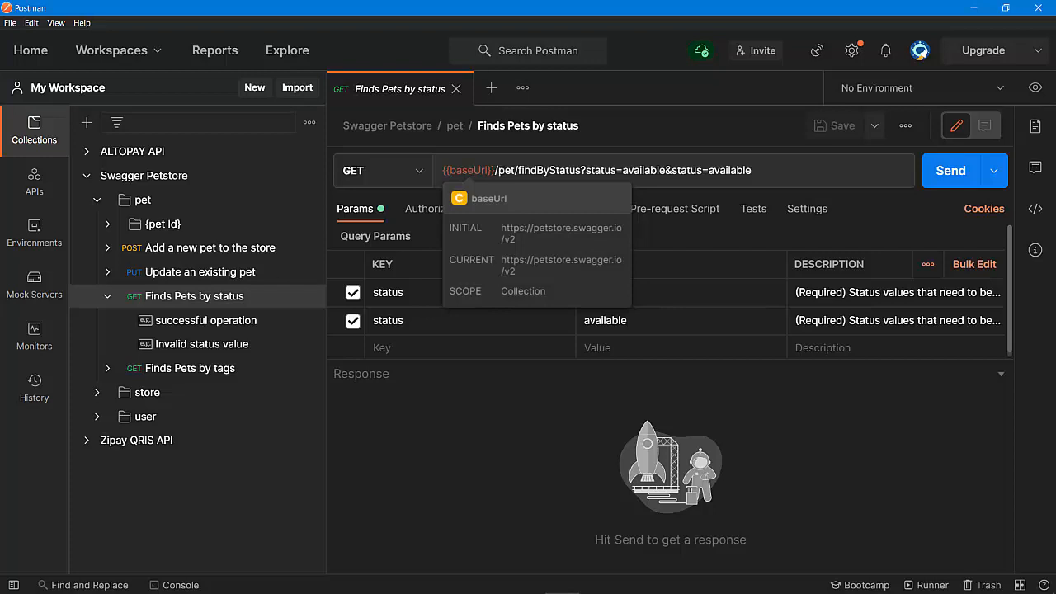
pyautogui.moveTo(494, 170); pyautogui.dragTo(751, 170)
pyautogui.click(621, 170)
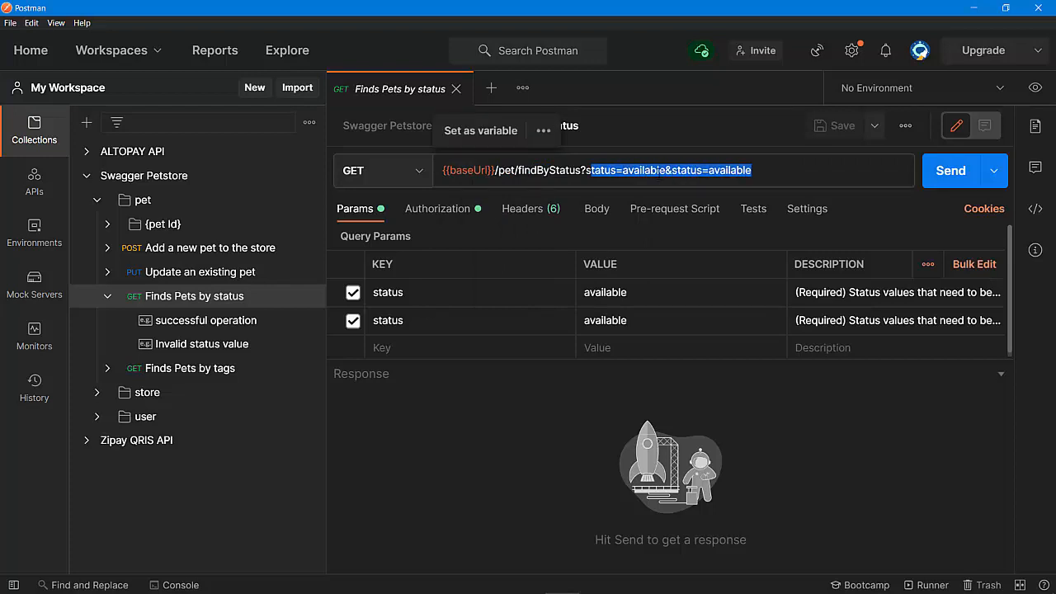
# Send the Finds Pets by status request and look through the returned JSON body.
pyautogui.click(948, 170)
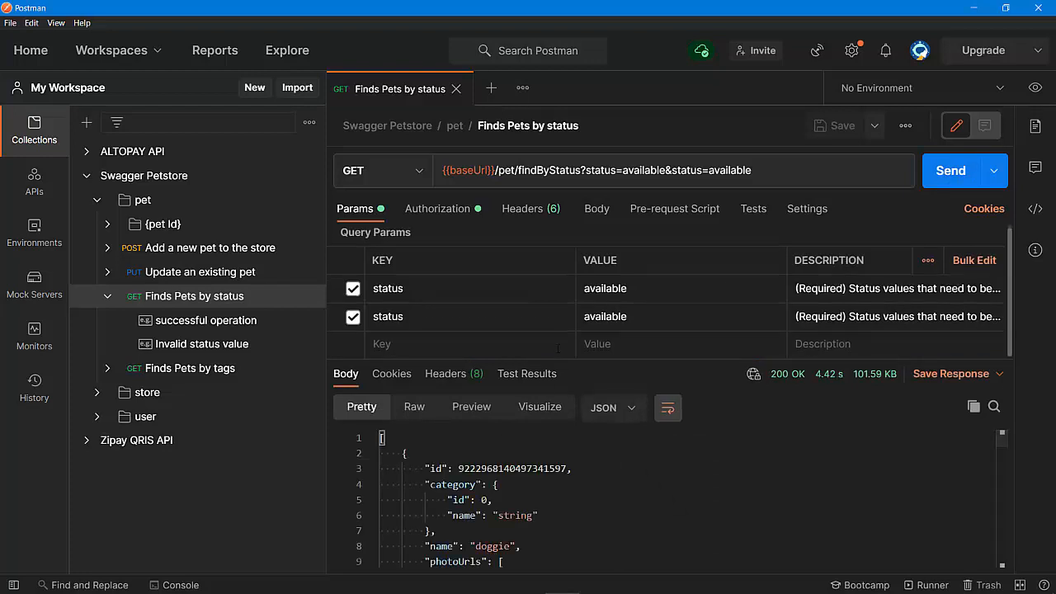
pyautogui.scroll(-1, 557, 349)
pyautogui.scroll(-3, 528, 495)
pyautogui.scroll(-6, 525, 535)
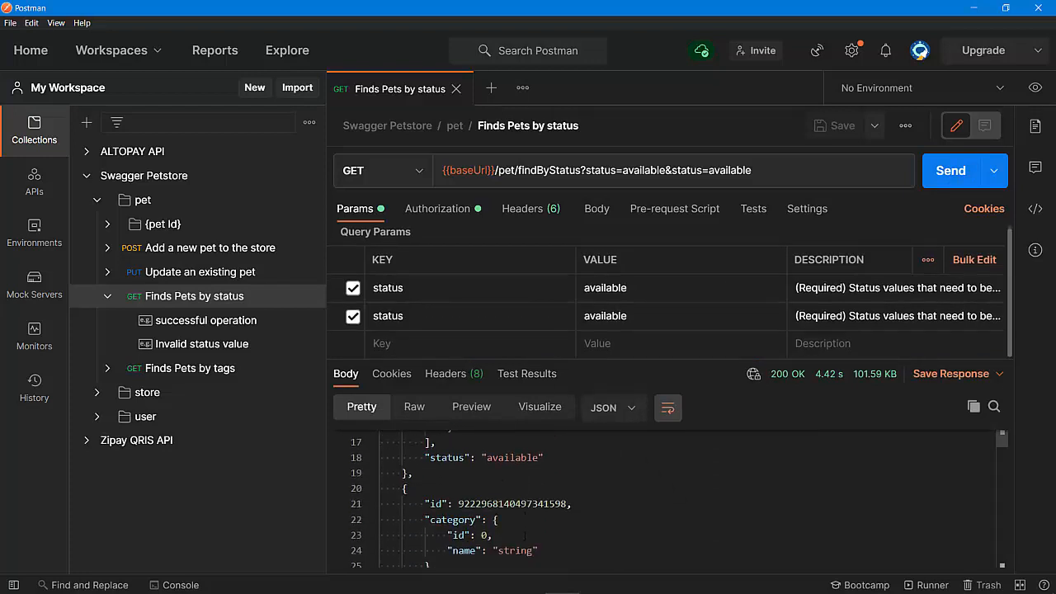
pyautogui.scroll(-10, 525, 536)
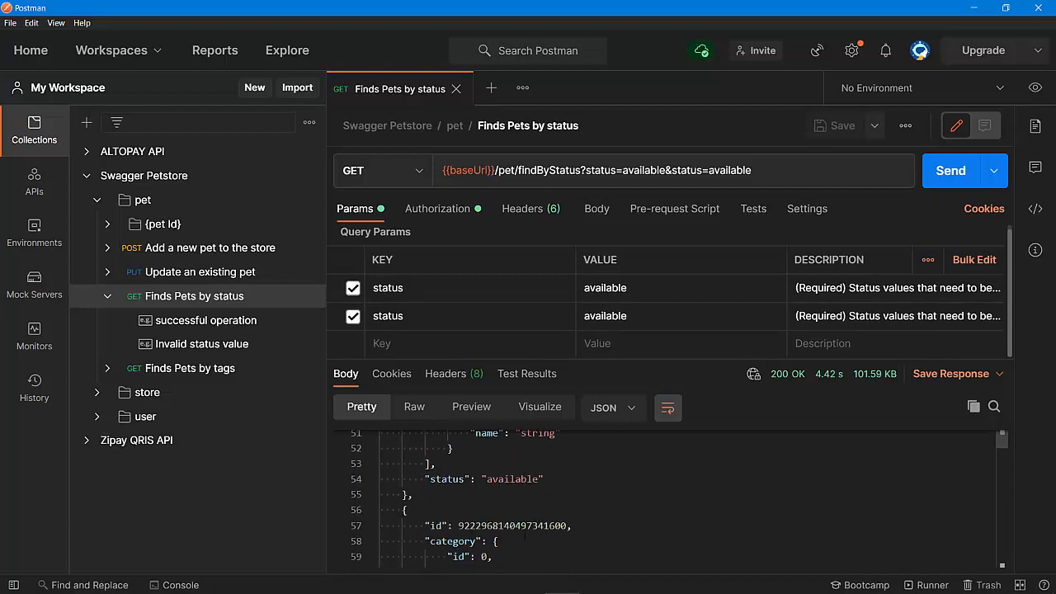
# Look further through the returned JSON body, return to its beginning and collapse the Swagger Petstore collection.
pyautogui.scroll(-5, 528, 494)
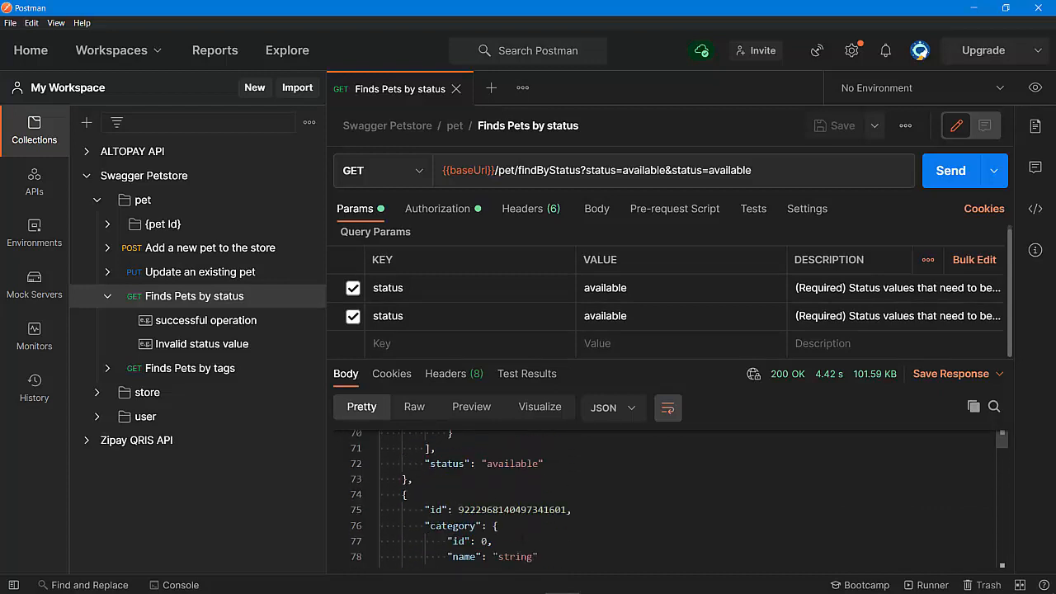
pyautogui.scroll(2, 528, 511)
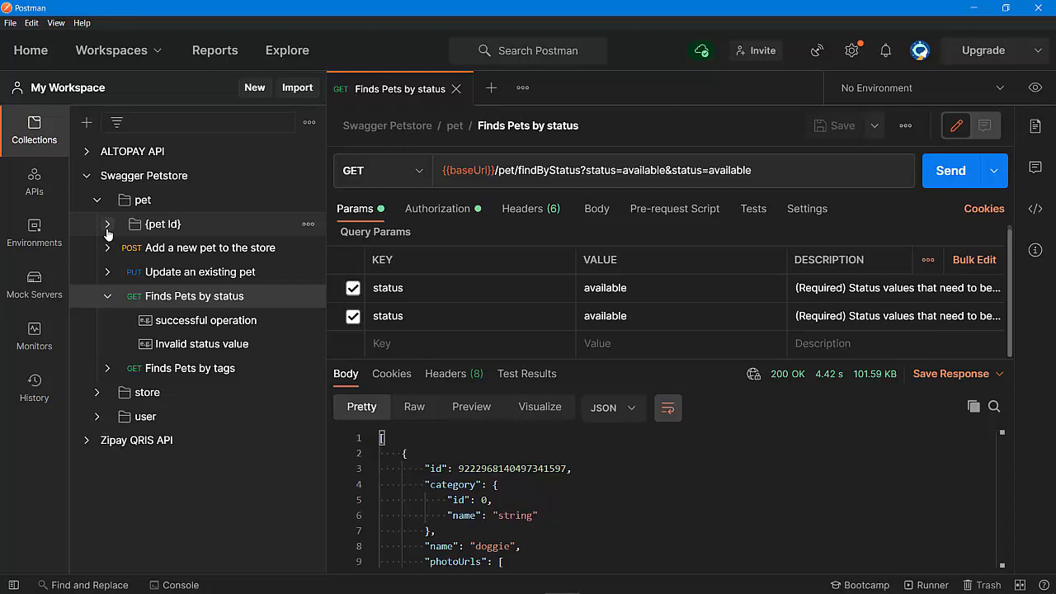
pyautogui.click(88, 176)
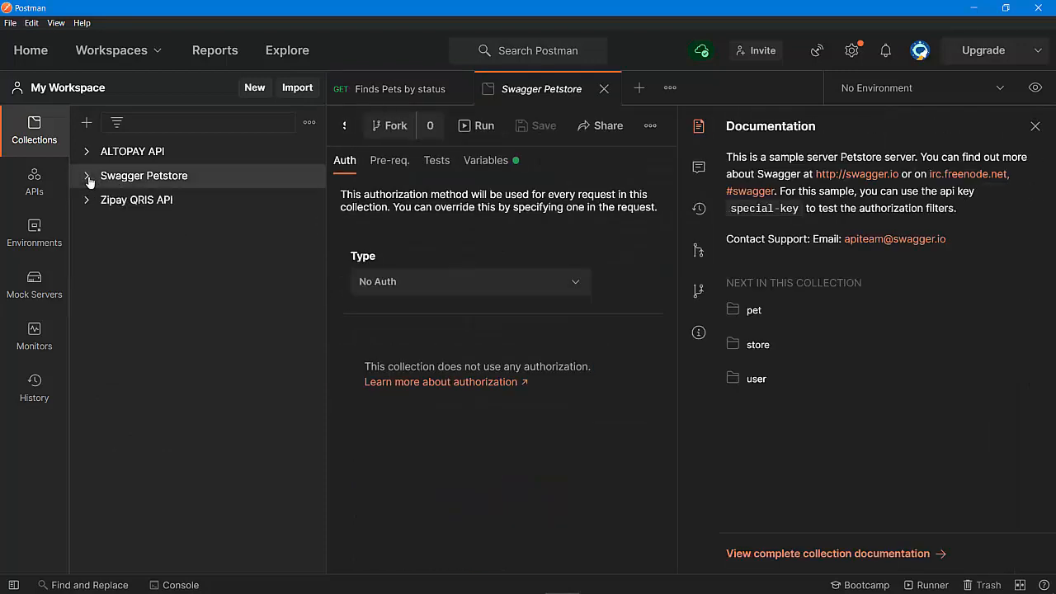
# Switch to the Swagger Petstore page in the browser, open the developer tools' network log and reload petstore.swagger.io.
pyautogui.hotkey('alt', 'Tab')
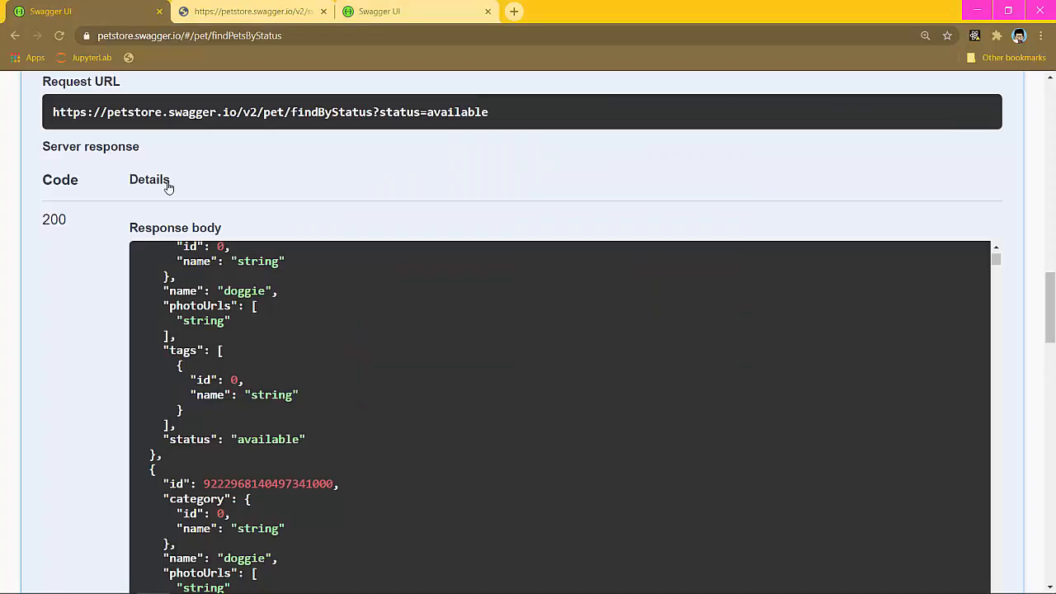
pyautogui.scroll(15, 115, 111)
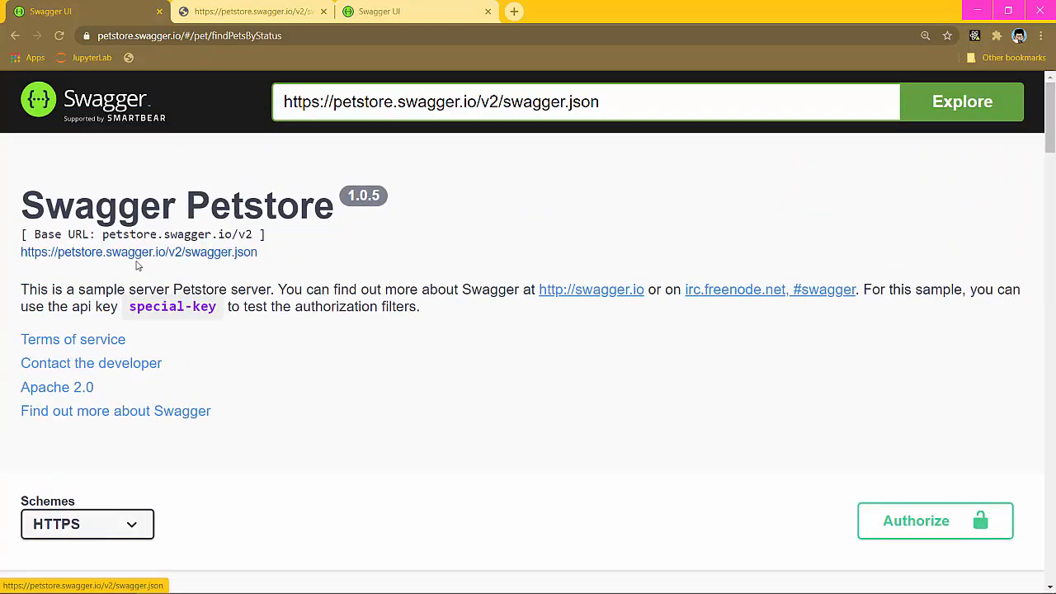
pyautogui.rightClick(344, 249)
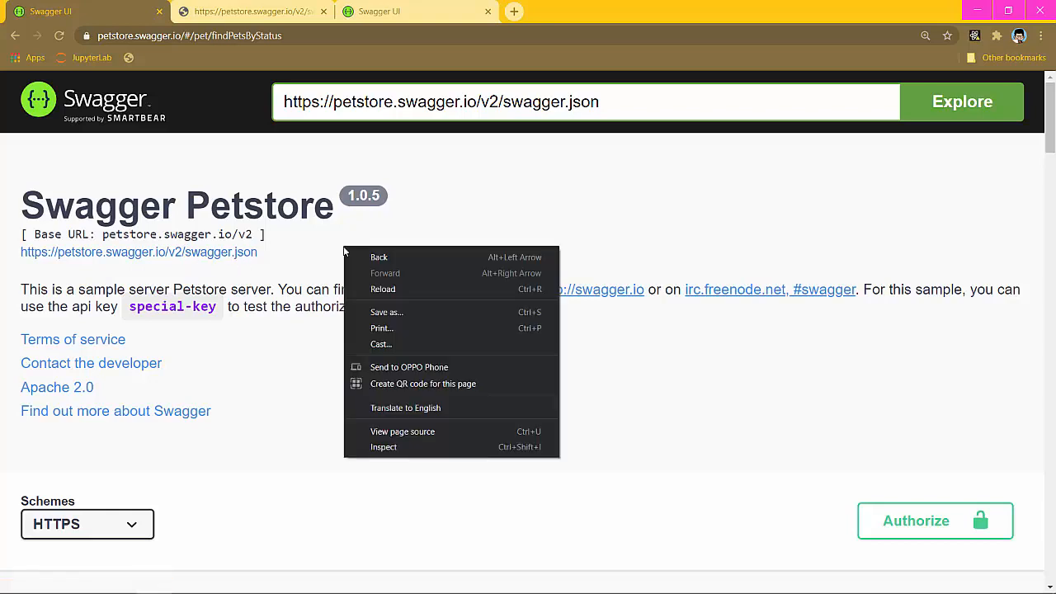
pyautogui.click(384, 447)
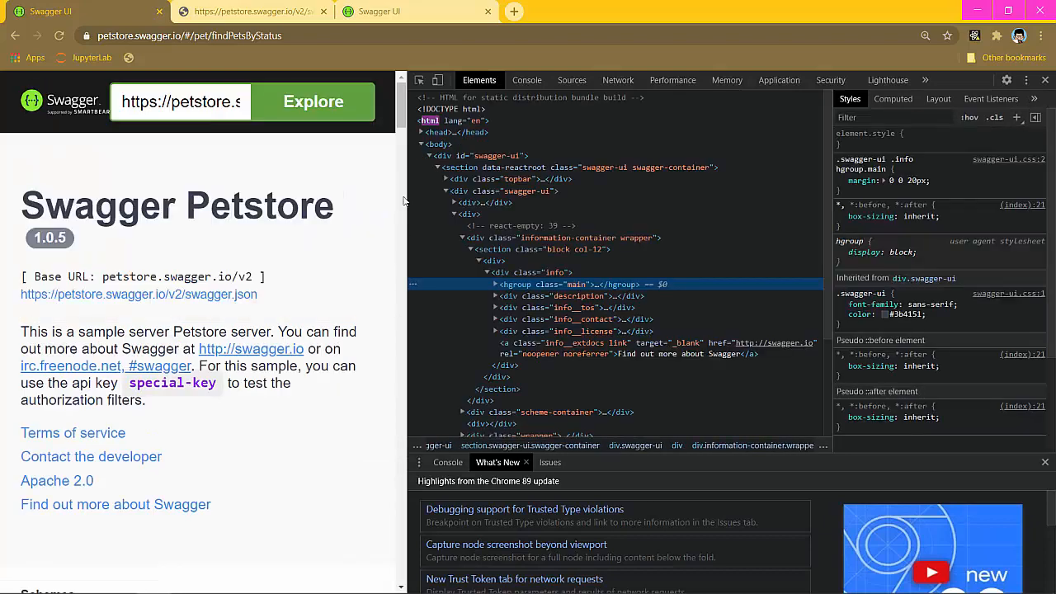
pyautogui.click(616, 80)
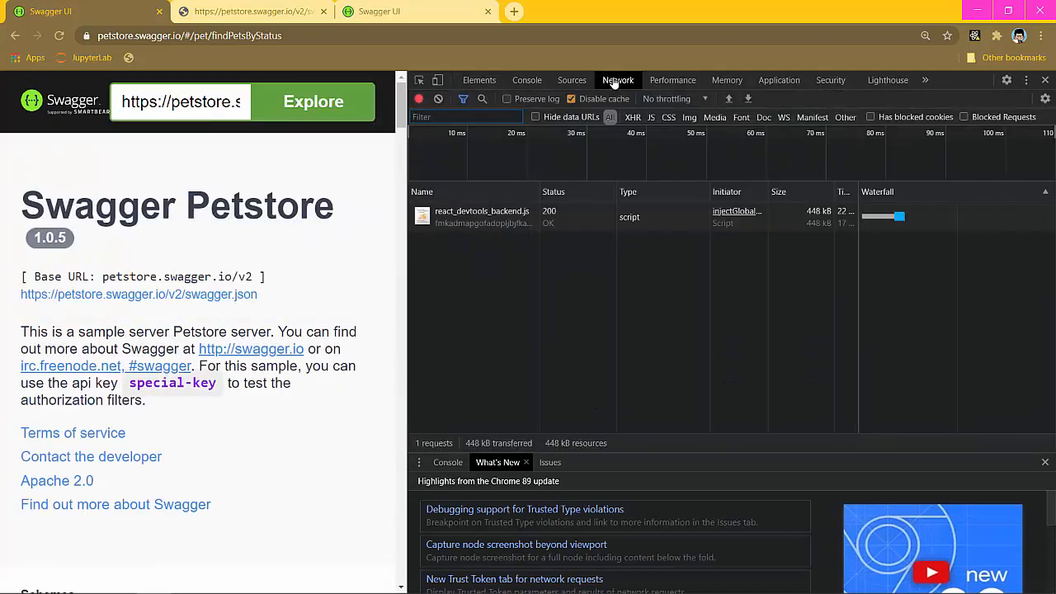
pyautogui.click(330, 36)
pyautogui.press('Return')
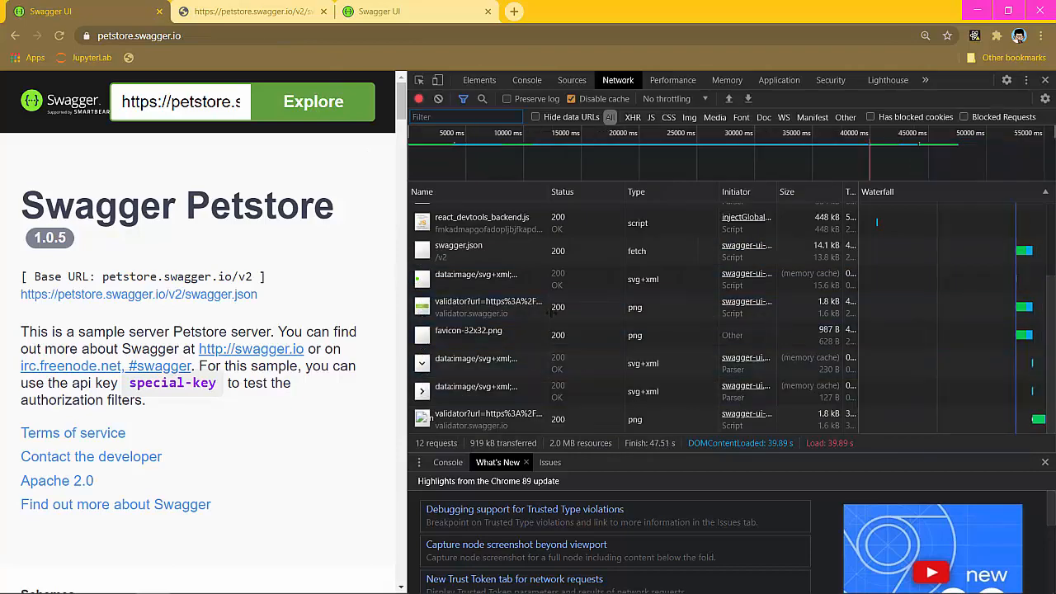
# Preview the response of the swagger.json request and copy its whole root object.
pyautogui.moveTo(550, 313); pyautogui.dragTo(556, 312)
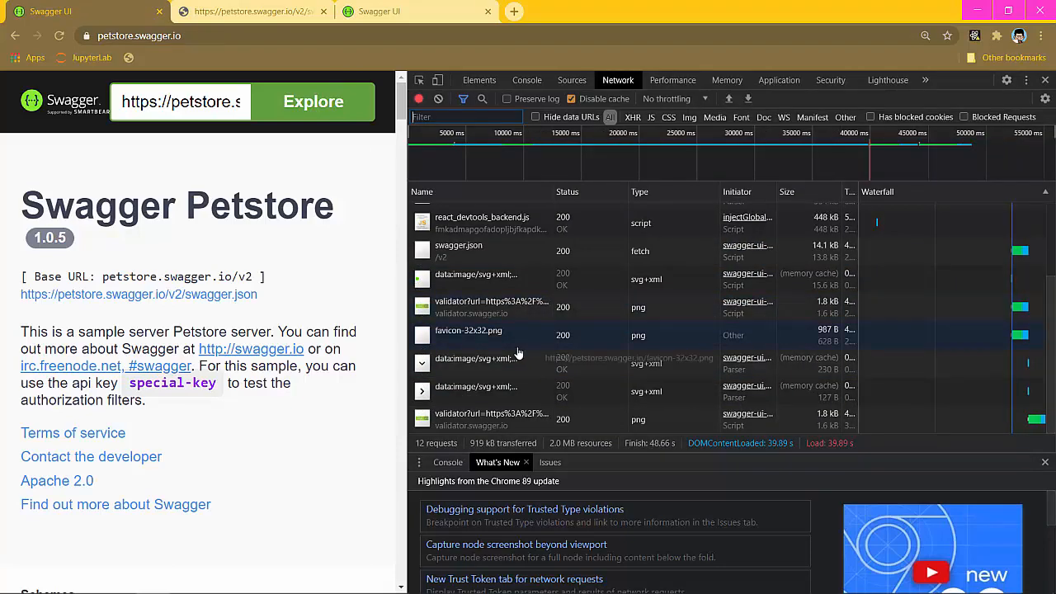
pyautogui.scroll(3, 518, 353)
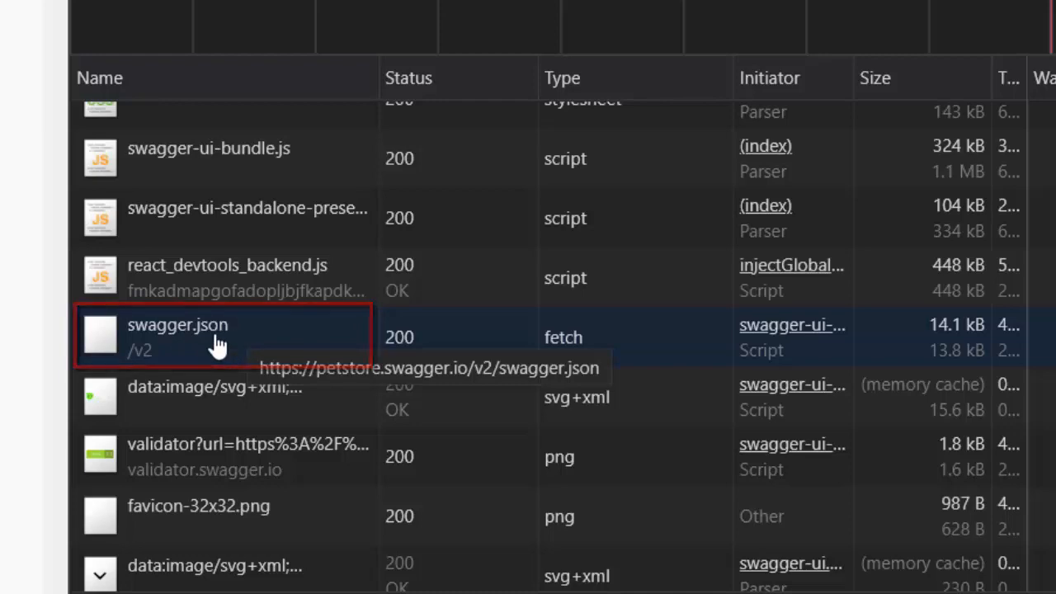
pyautogui.click(216, 347)
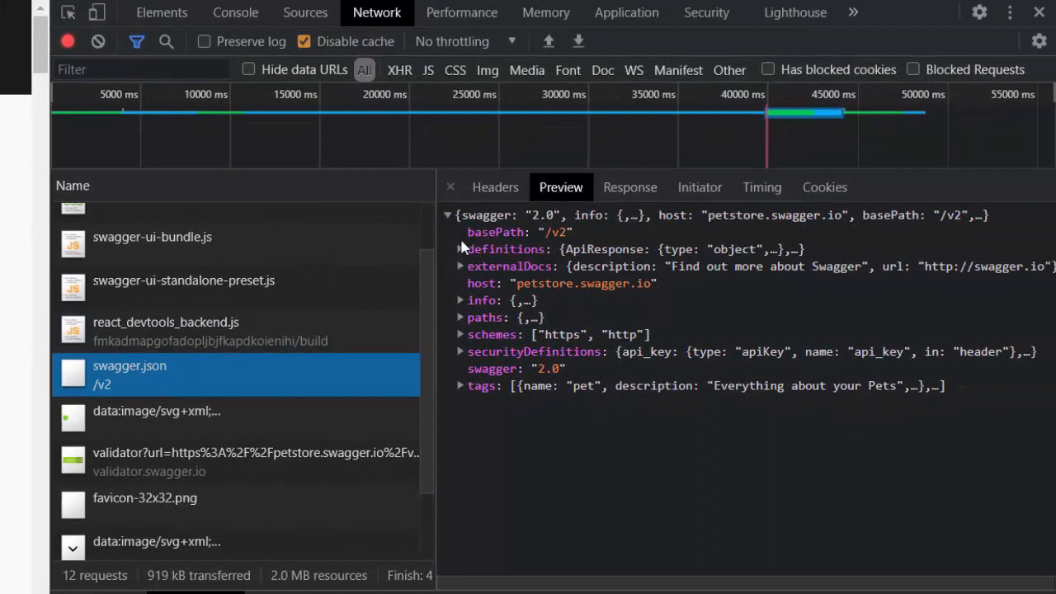
pyautogui.click(447, 219)
pyautogui.click(448, 216)
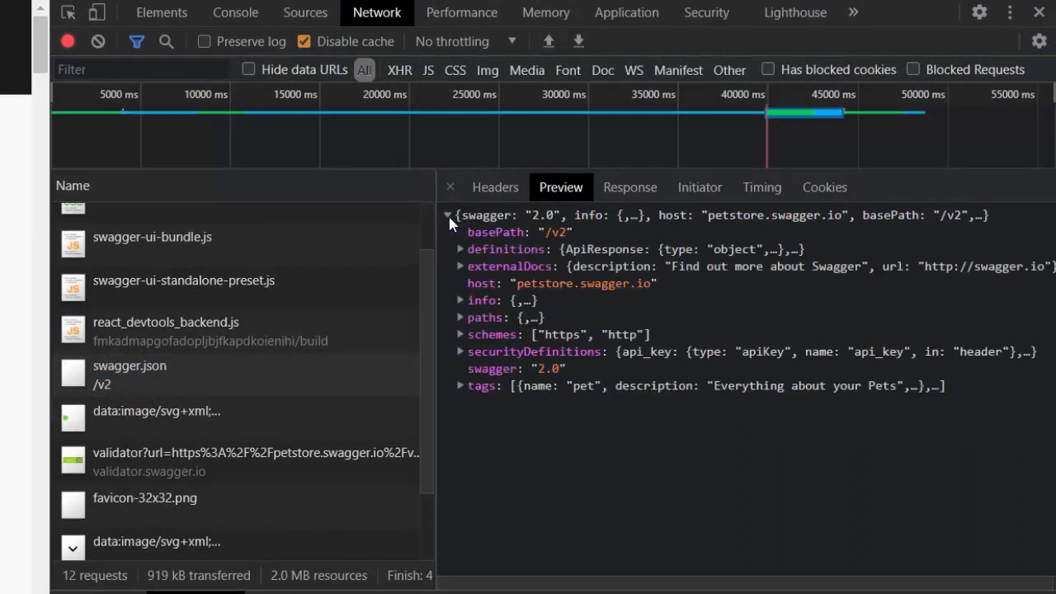
pyautogui.click(448, 216)
pyautogui.rightClick(450, 221)
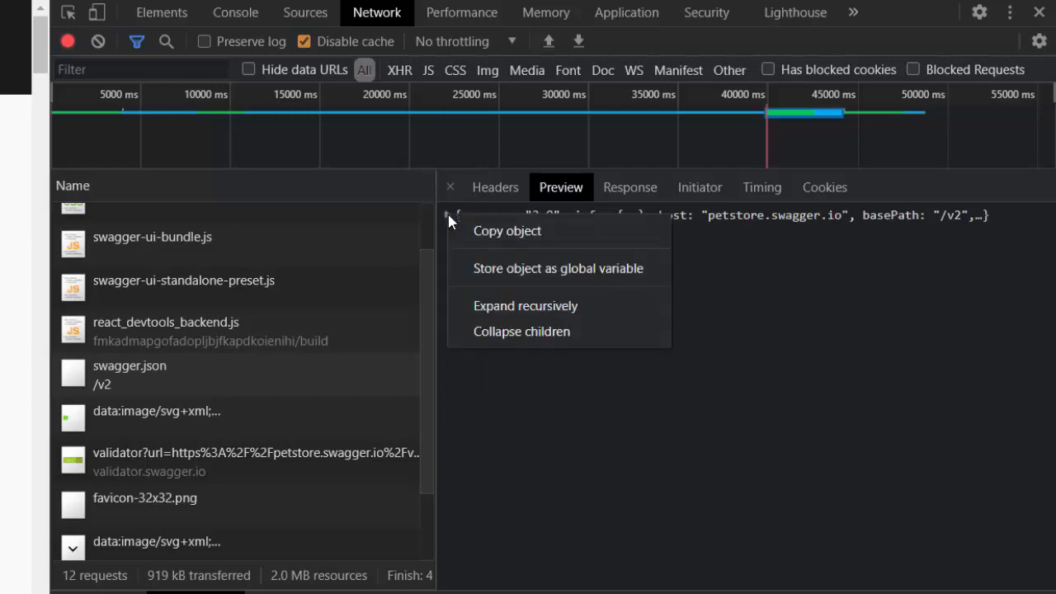
pyautogui.click(516, 236)
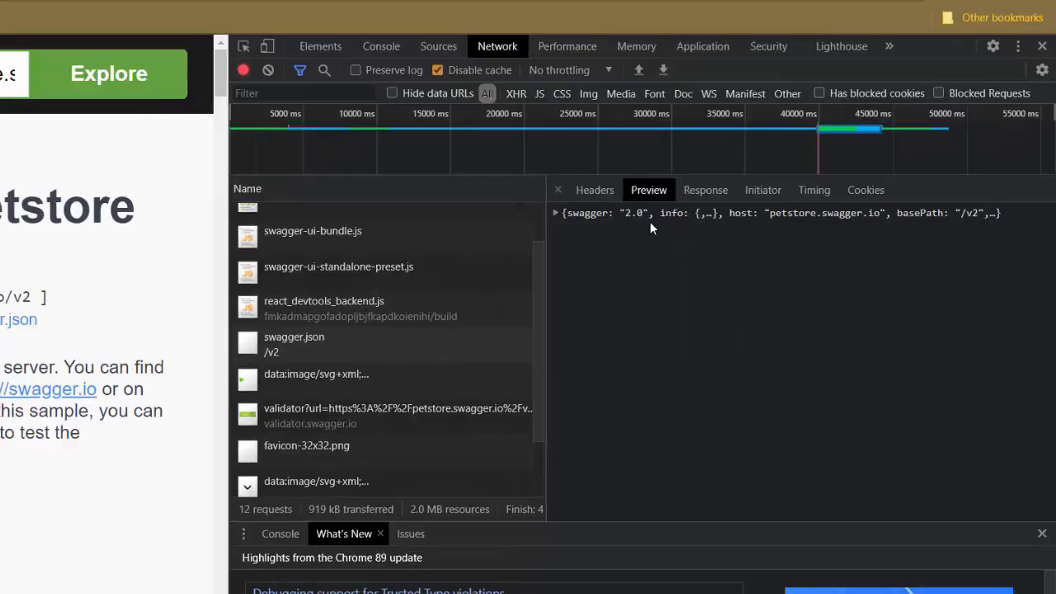
# Switch to Visual Studio Code, replace the entire content of x.json with the copied object and look through the pasted definition.
pyautogui.hotkey('alt', 'Tab')
pyautogui.hotkey('alt', 'Tab')
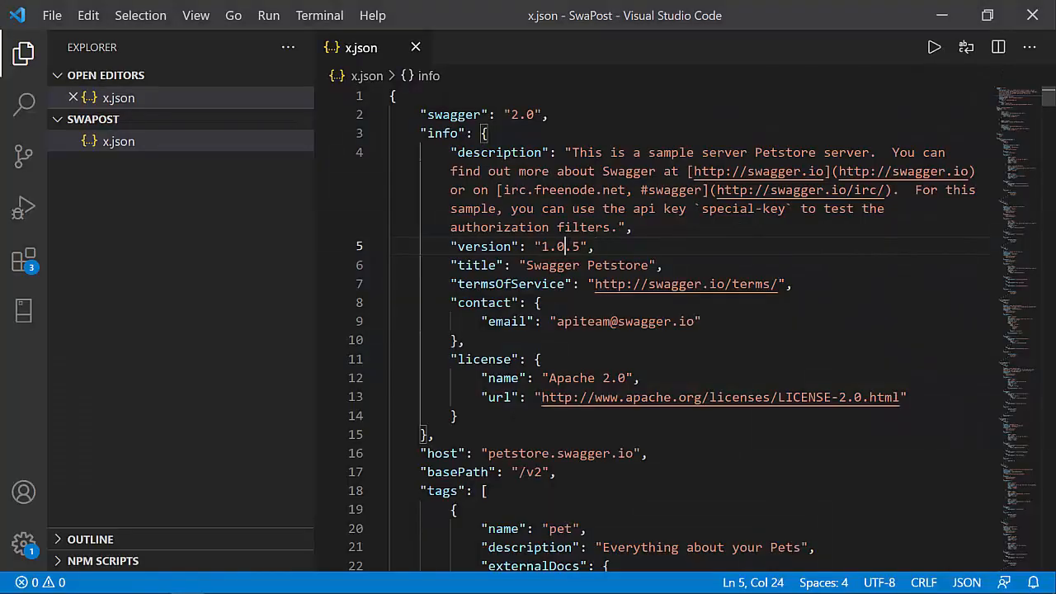
pyautogui.hotkey('ctrl', 'a')
pyautogui.press('Delete')
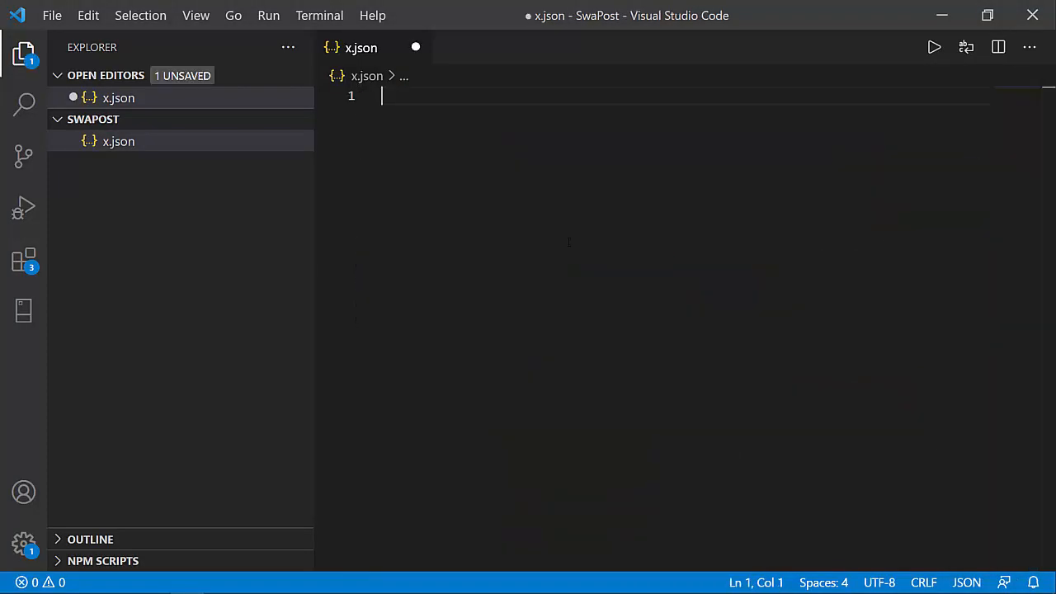
pyautogui.hotkey('ctrl', 'v')
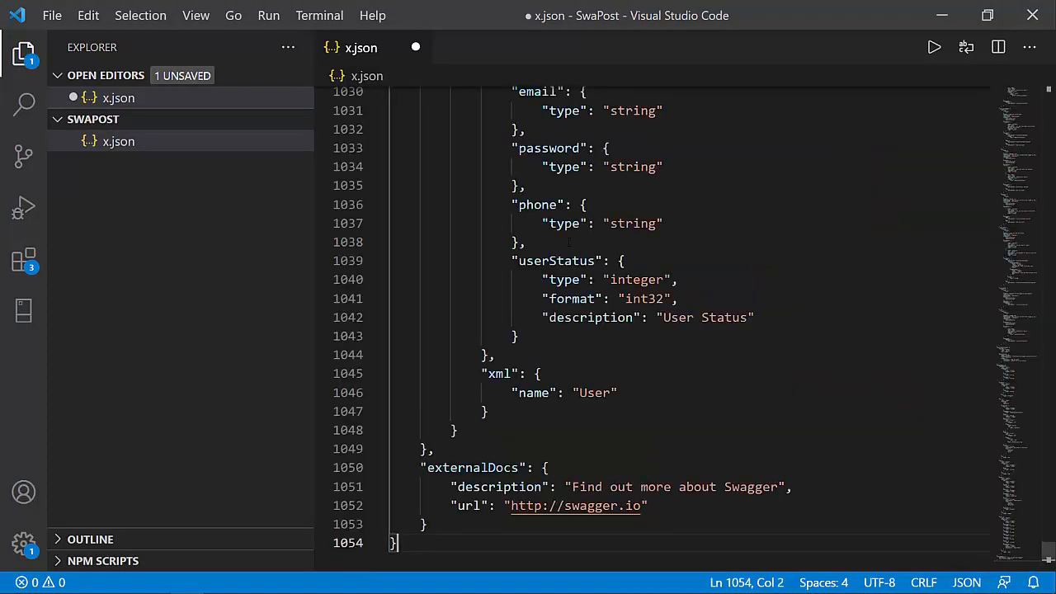
pyautogui.scroll(20, 568, 242)
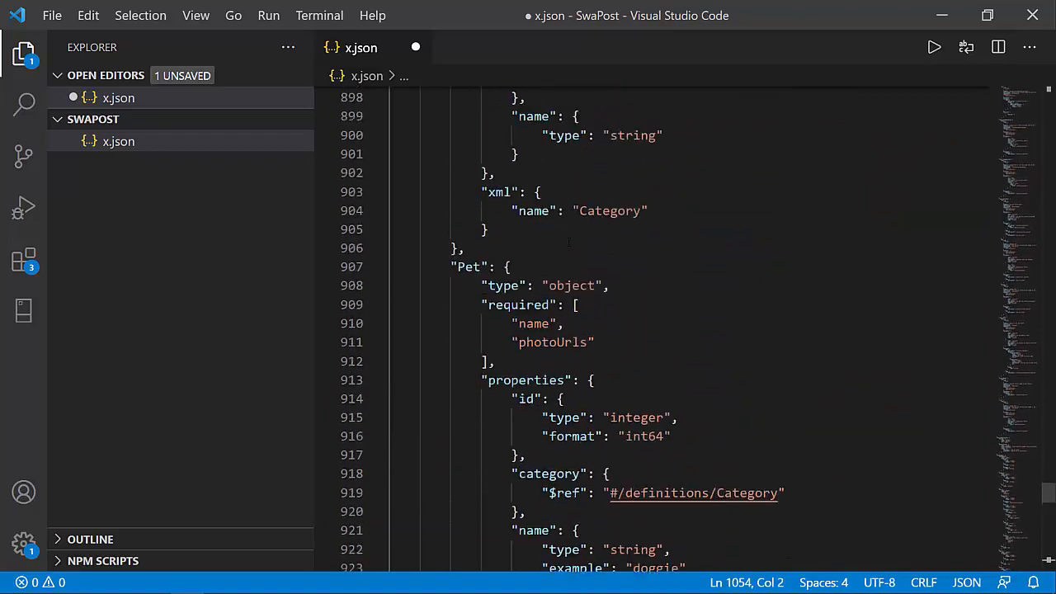
pyautogui.scroll(20, 568, 242)
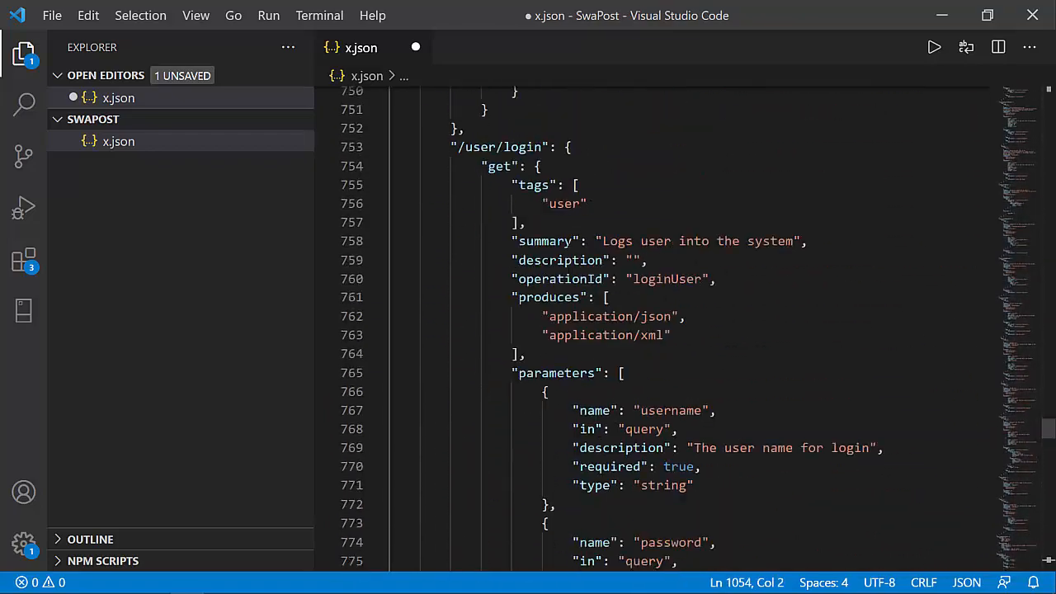
pyautogui.scroll(20, 569, 242)
# Switch to the browser, show the Nutrahome API documentation at nutrahomebeta.herokuapp.com/docs/ and enlarge its page zoom.
pyautogui.hotkey('alt', 'Tab')
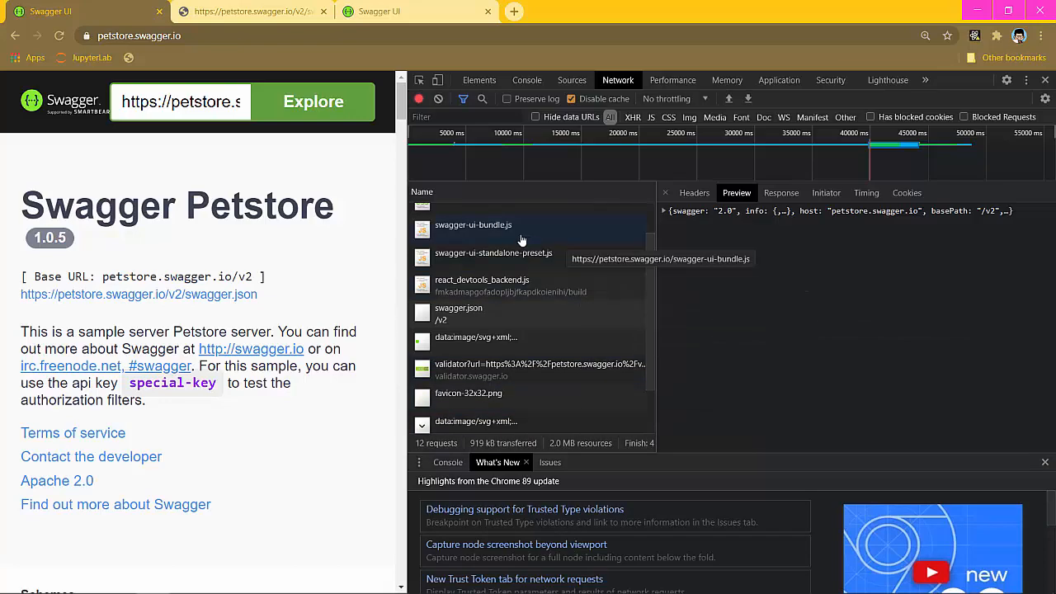
pyautogui.click(363, 6)
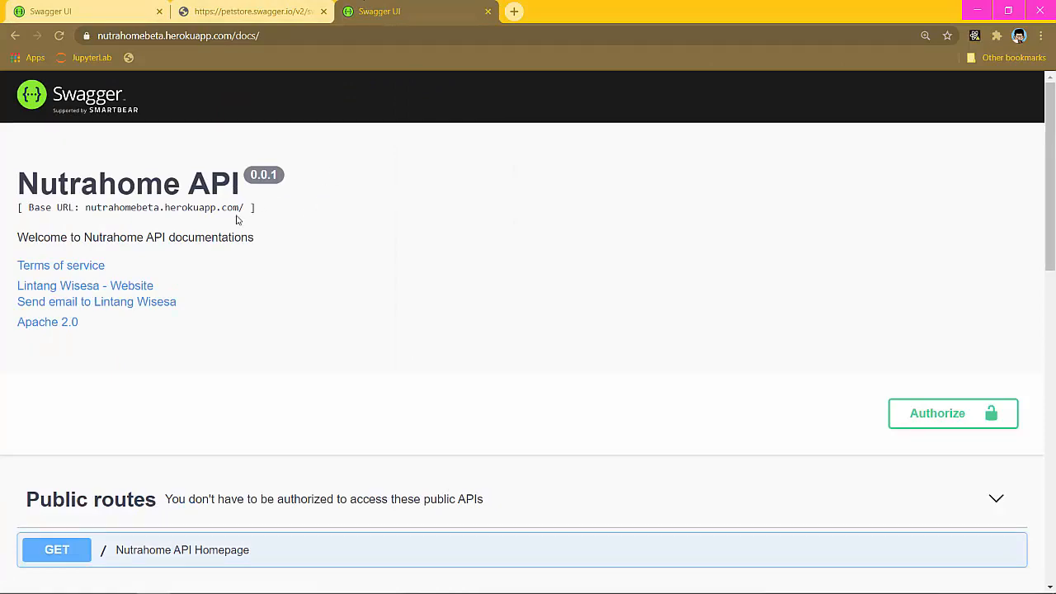
pyautogui.hotkey('ctrl', '+')
pyautogui.hotkey('ctrl', '+')
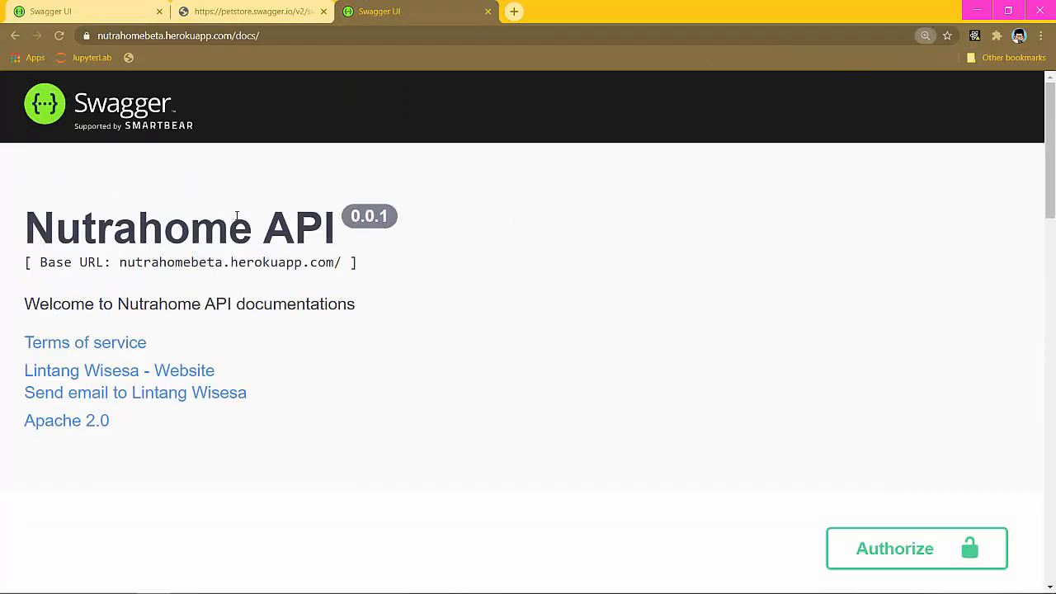
pyautogui.hotkey('ctrl', '-')
pyautogui.click(113, 8)
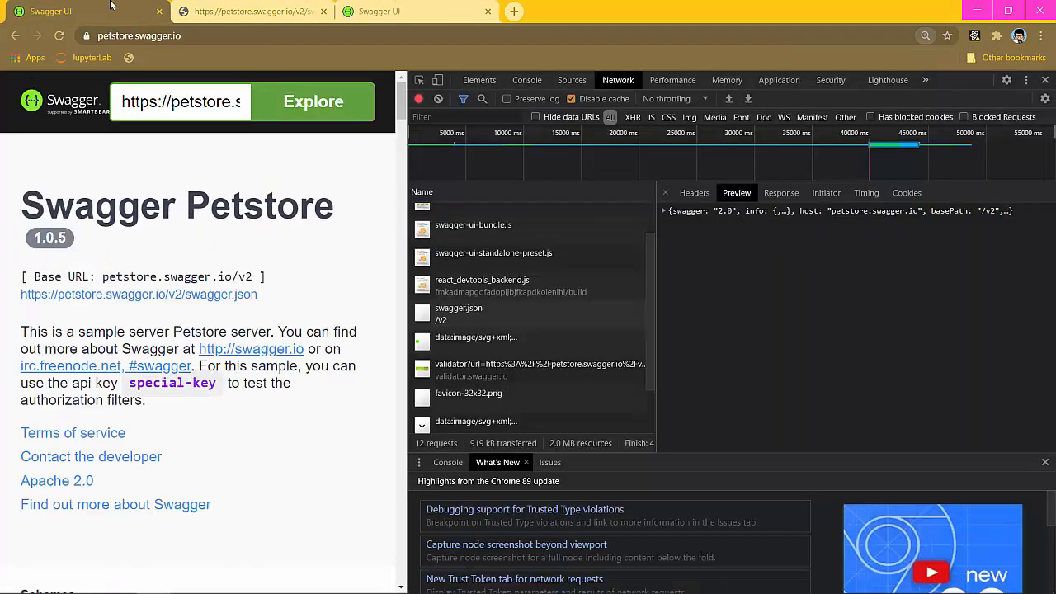
pyautogui.click(380, 8)
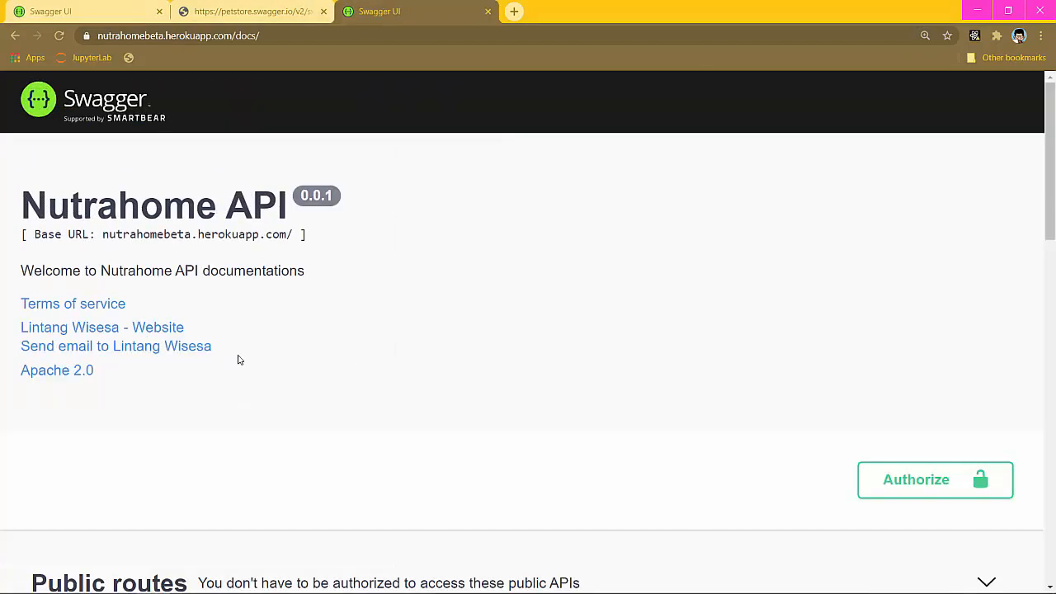
# Open the developer tools' network log for the Nutrahome API documentation and reload the page.
pyautogui.rightClick(391, 289)
pyautogui.click(448, 490)
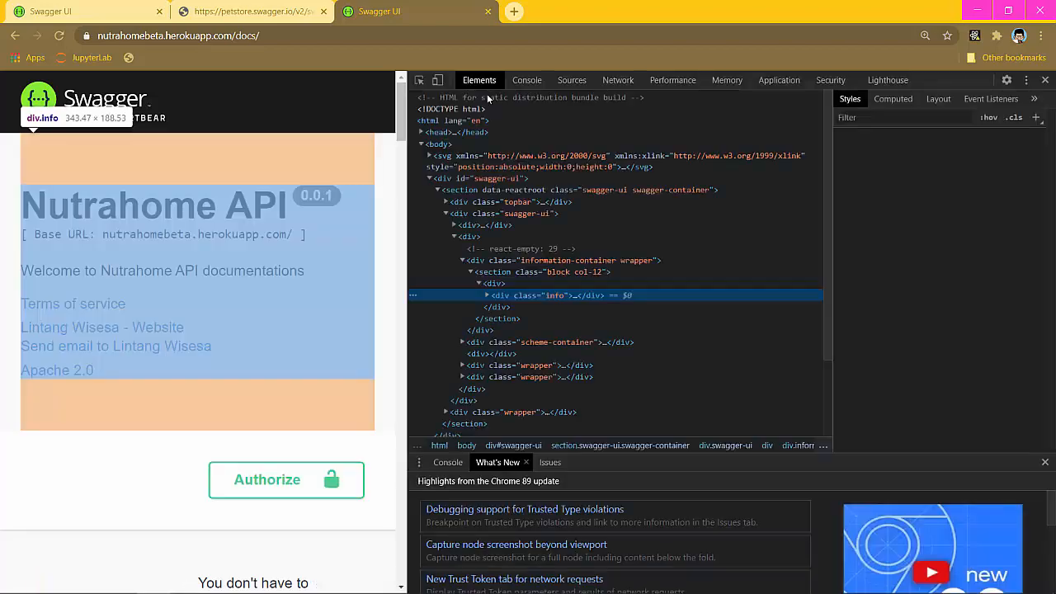
pyautogui.click(618, 80)
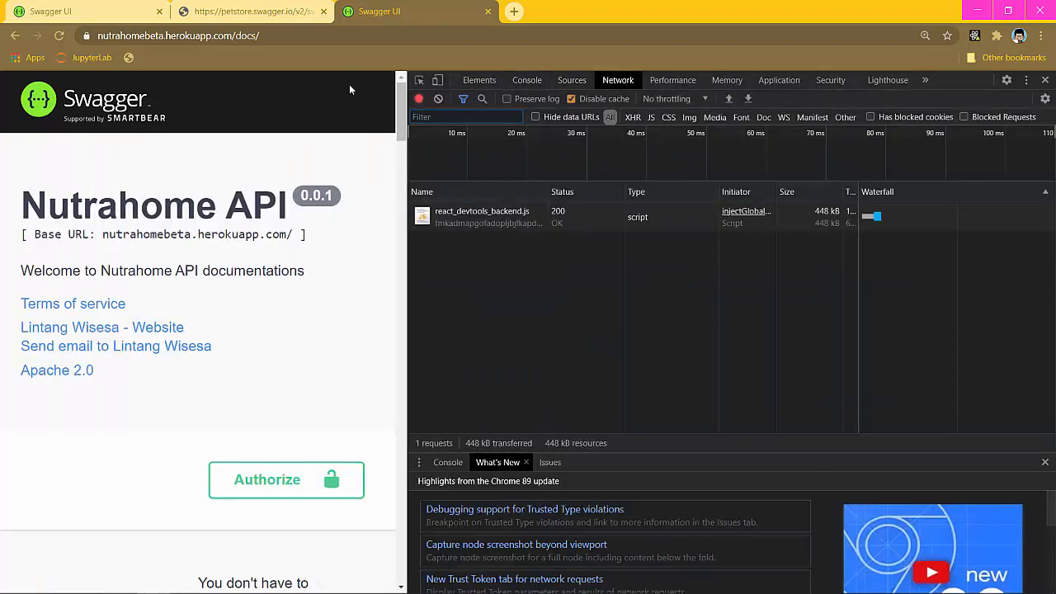
pyautogui.click(278, 36)
pyautogui.press('Return')
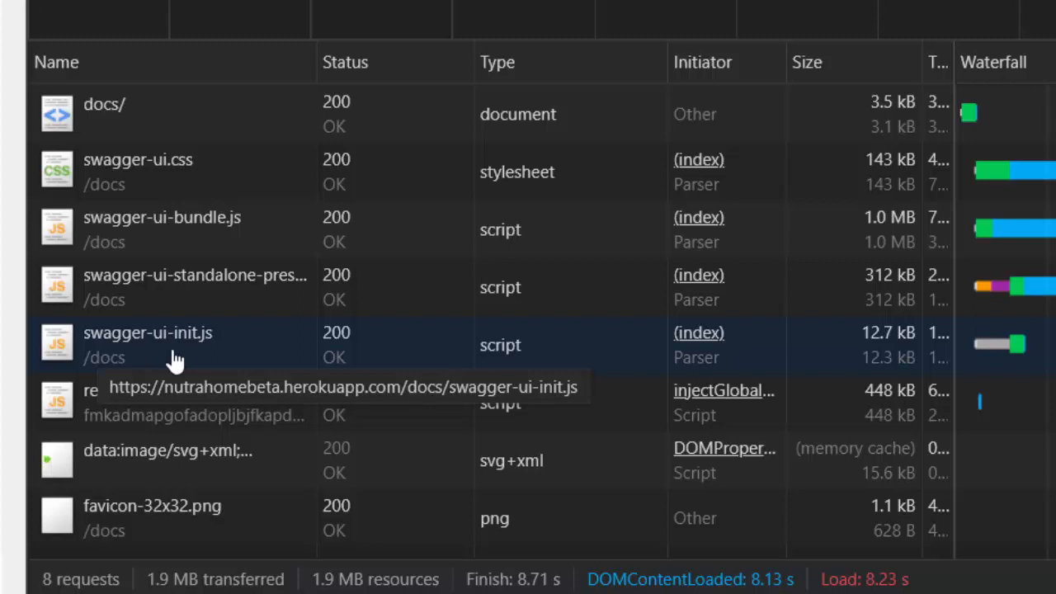
# Preview the response of the swagger-ui-init.js request and examine the start of its swaggerDoc object.
pyautogui.click(175, 359)
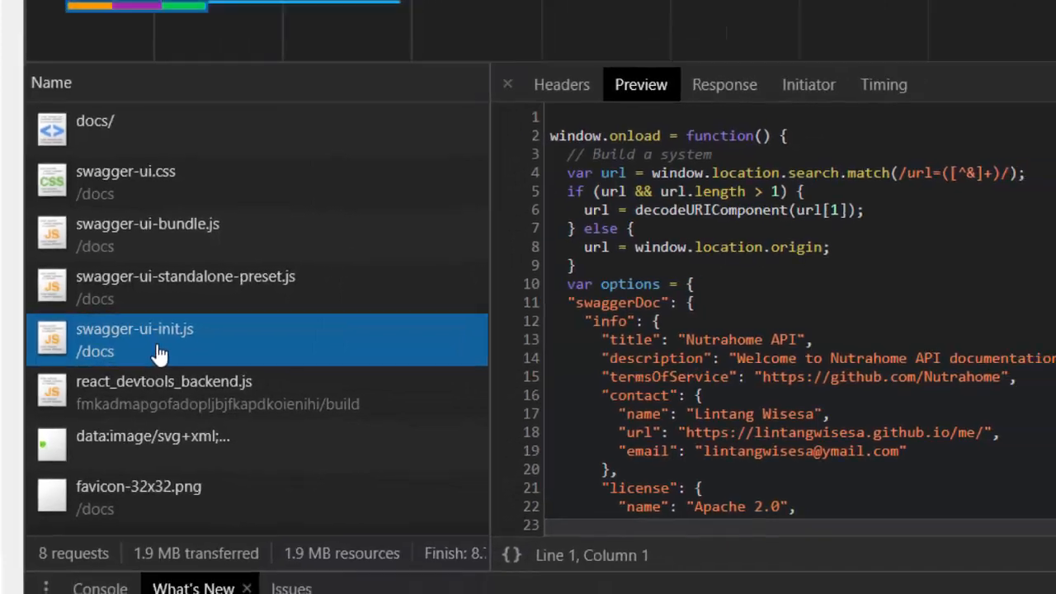
pyautogui.moveTo(484, 284); pyautogui.dragTo(592, 285)
pyautogui.click(591, 300)
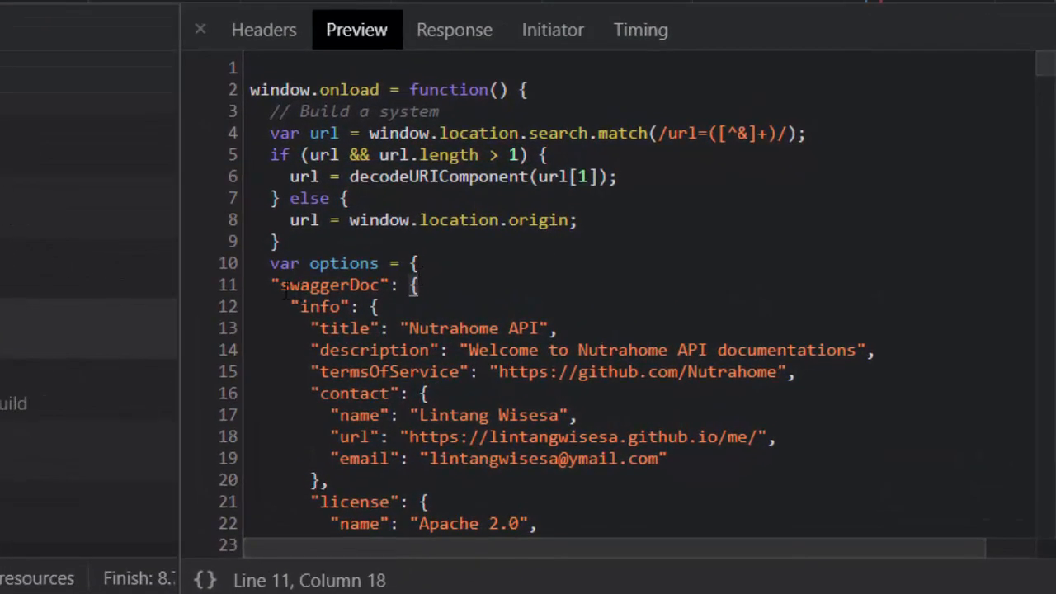
pyautogui.moveTo(282, 286); pyautogui.dragTo(379, 285)
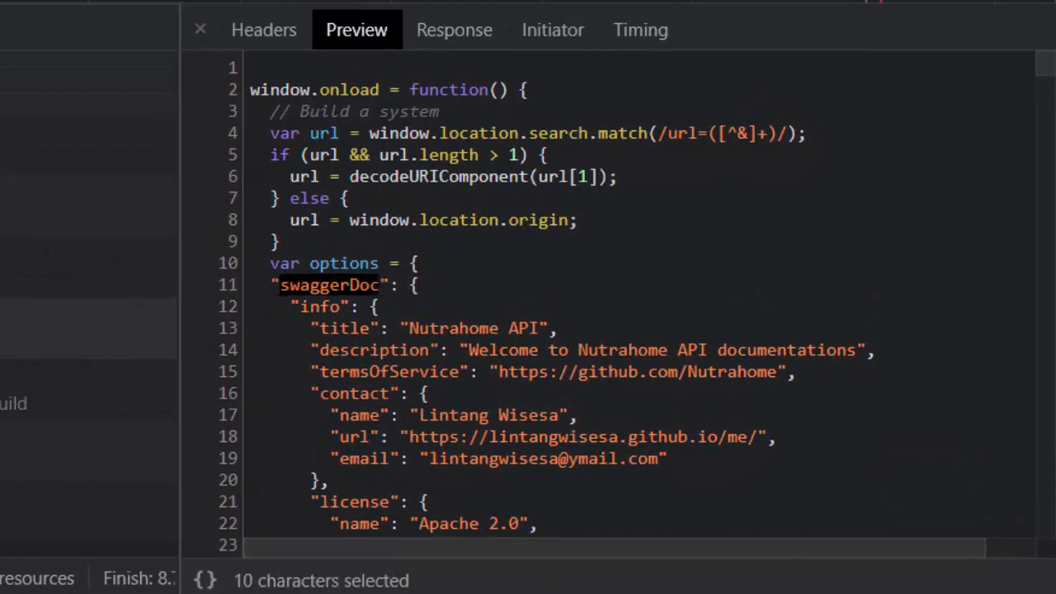
pyautogui.moveTo(279, 284); pyautogui.dragTo(437, 394)
pyautogui.click(437, 393)
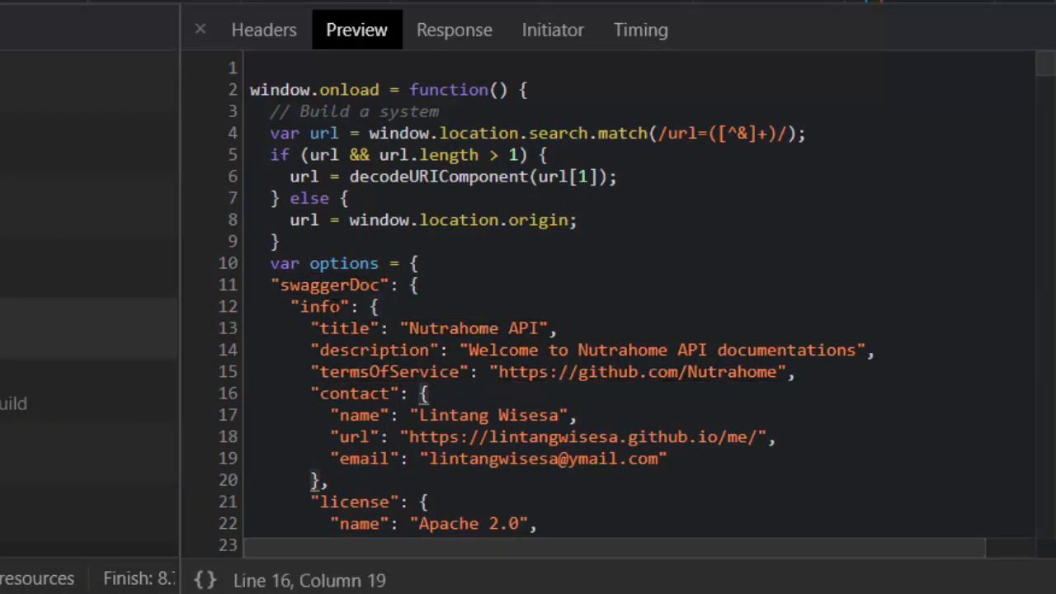
pyautogui.moveTo(413, 285); pyautogui.dragTo(471, 375)
pyautogui.scroll(5, 474, 386)
pyautogui.scroll(10, 474, 386)
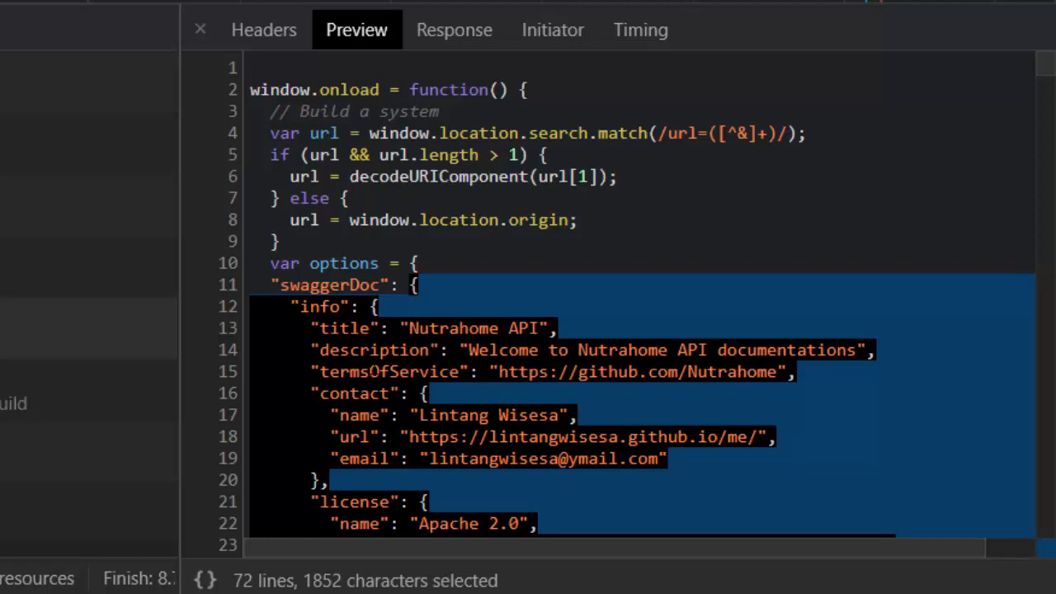
pyautogui.moveTo(376, 370); pyautogui.dragTo(373, 355)
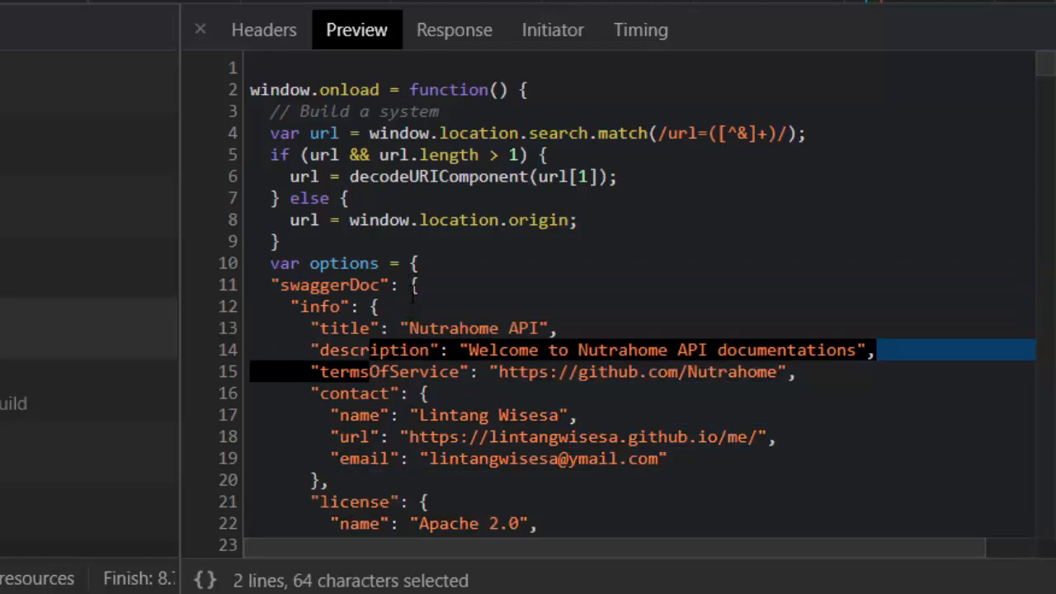
# Copy the swaggerDoc object from the swagger-ui-init.js preview, from its opening brace on line 11 through the customOptions line.
pyautogui.moveTo(416, 285); pyautogui.dragTo(477, 177)
pyautogui.scroll(6, 477, 177)
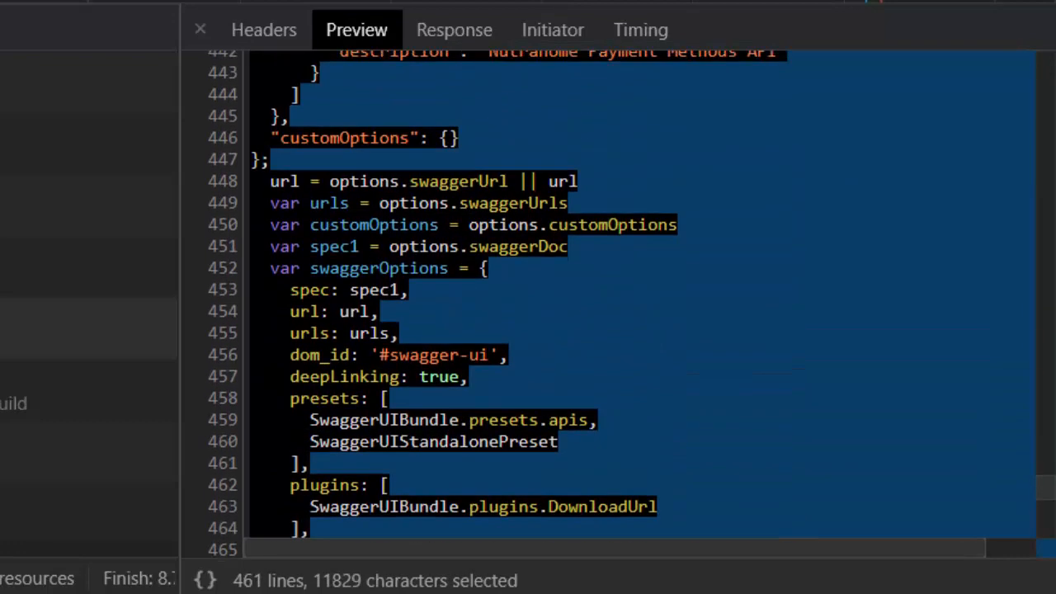
pyautogui.hotkey('shift', 'Up')
pyautogui.hotkey('shift', 'Up')
pyautogui.hotkey('shift', 'Up')
pyautogui.hotkey('shift', 'Up')
pyautogui.hotkey('shift', 'Up')
pyautogui.hotkey('shift', 'Up')
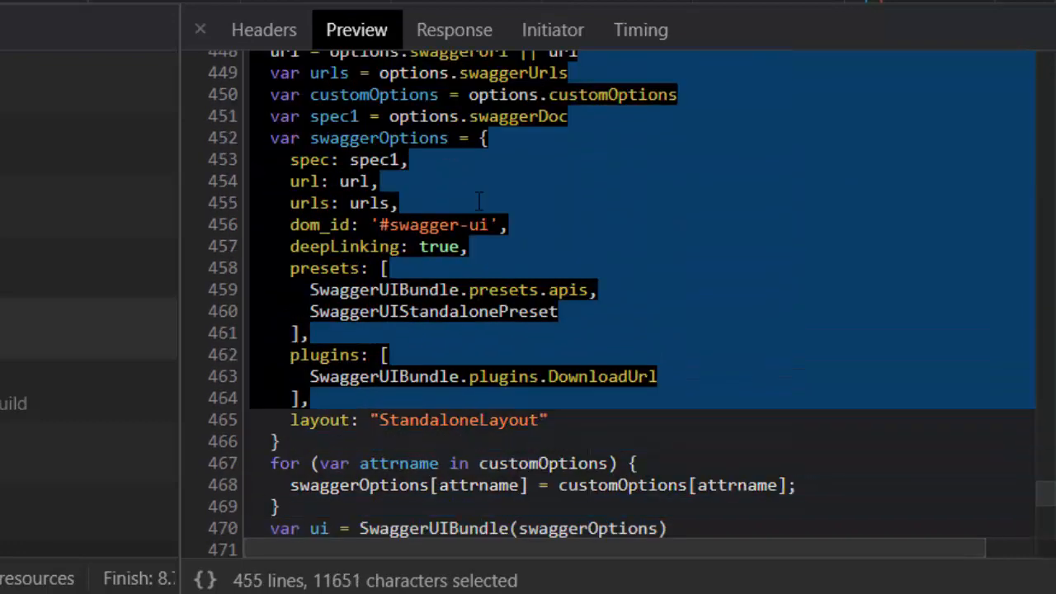
pyautogui.hotkey('shift', 'Up')
pyautogui.hotkey('shift', 'Up')
pyautogui.hotkey('shift', 'Up')
pyautogui.hotkey('shift', 'Up')
pyautogui.hotkey('shift', 'Up')
pyautogui.hotkey('shift', 'Up')
pyautogui.hotkey('shift', 'Up')
pyautogui.hotkey('shift', 'Up')
pyautogui.hotkey('shift', 'Up')
pyautogui.hotkey('shift', 'Up')
pyautogui.hotkey('shift', 'Up')
pyautogui.hotkey('shift', 'Up')
pyautogui.hotkey('shift', 'Up')
pyautogui.hotkey('shift', 'Up')
pyautogui.hotkey('shift', 'Up')
pyautogui.hotkey('shift', 'Up')
pyautogui.hotkey('shift', 'Up')
pyautogui.hotkey('shift', 'Up')
pyautogui.hotkey('shift', 'Up')
pyautogui.hotkey('shift', 'Up')
pyautogui.hotkey('shift', 'Down')
pyautogui.hotkey('shift', 'Down')
pyautogui.hotkey('shift', 'Down')
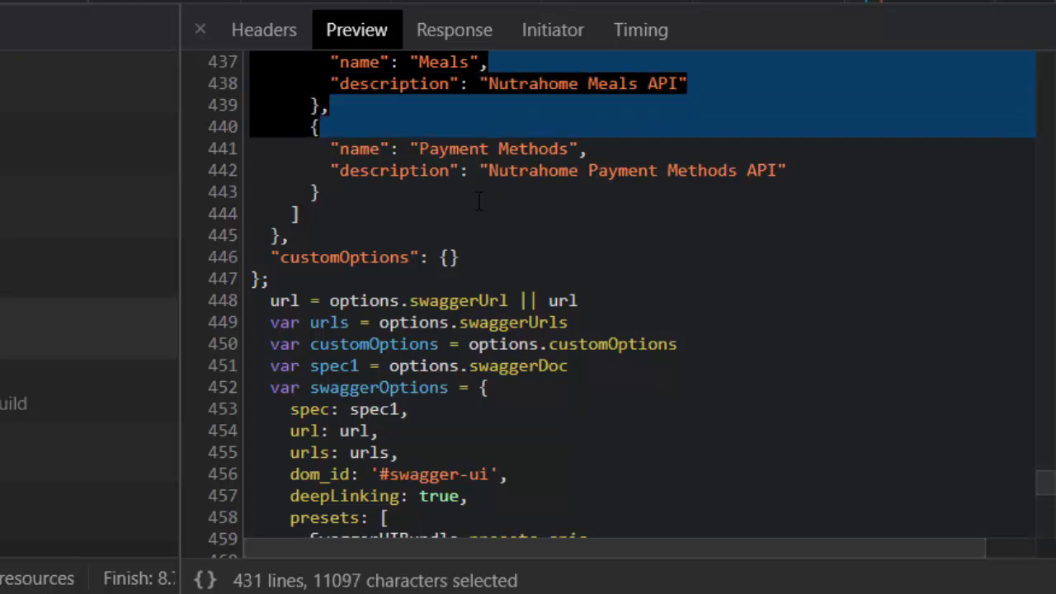
pyautogui.hotkey('shift', 'Down')
pyautogui.hotkey('shift', 'Down')
pyautogui.hotkey('shift', 'Down')
pyautogui.hotkey('shift', 'Down')
pyautogui.hotkey('shift', 'Down')
pyautogui.hotkey('shift', 'Down')
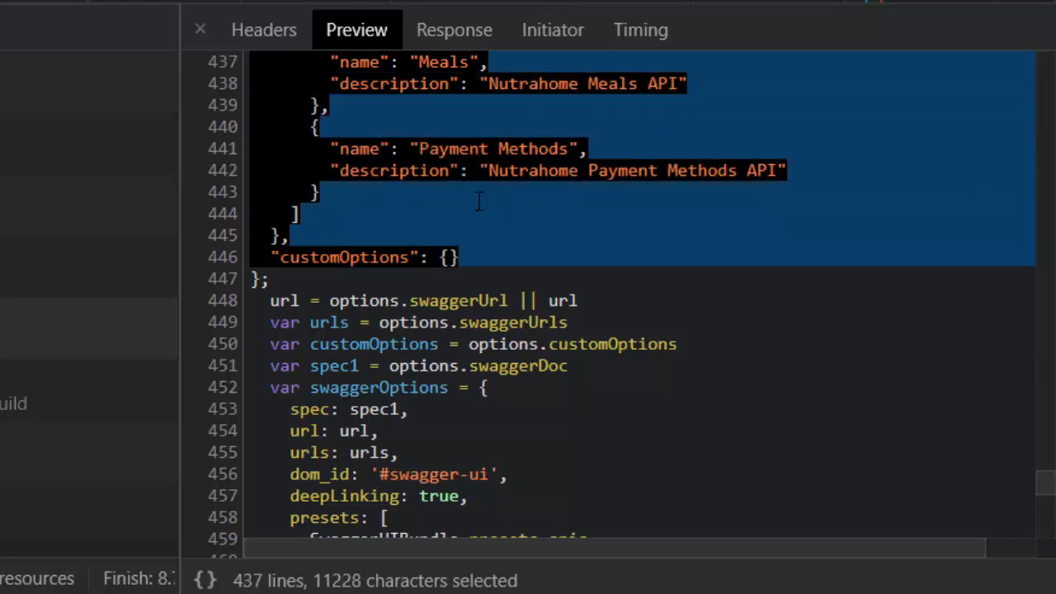
pyautogui.hotkey('shift', 'Up')
pyautogui.hotkey('shift', 'Down')
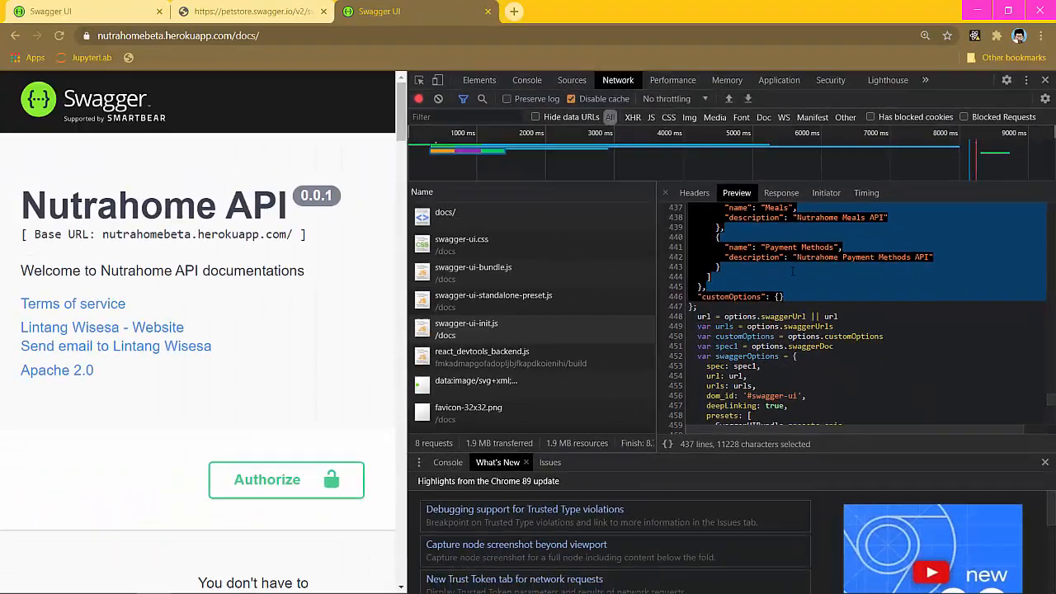
# Switch to Visual Studio Code and replace the entire content of x.json with the copied Nutrahome definition.
pyautogui.hotkey('alt', 'Tab')
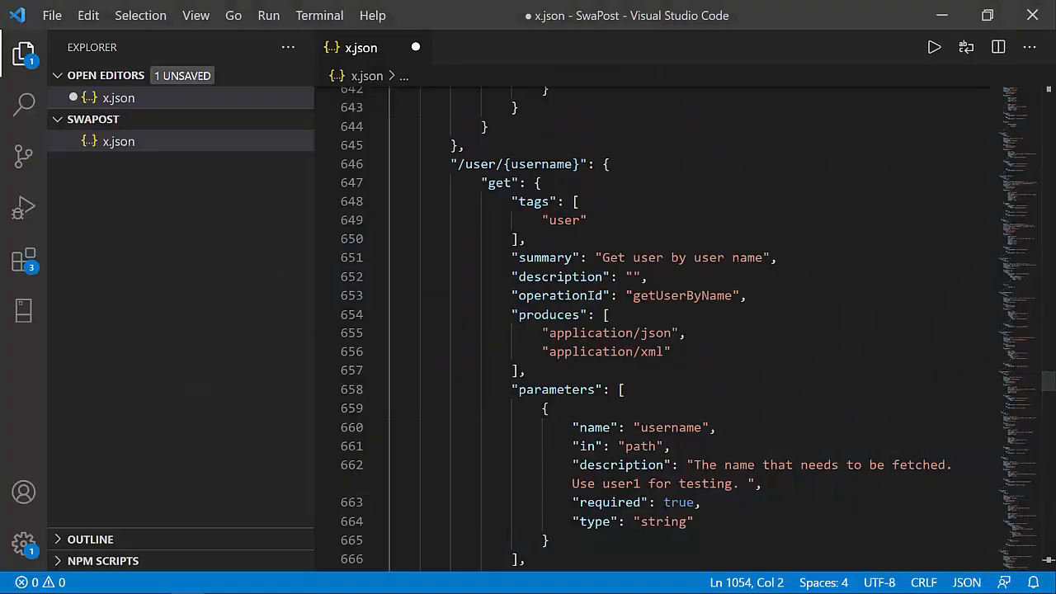
pyautogui.click(627, 240)
pyautogui.hotkey('ctrl', 'a')
pyautogui.press('Delete')
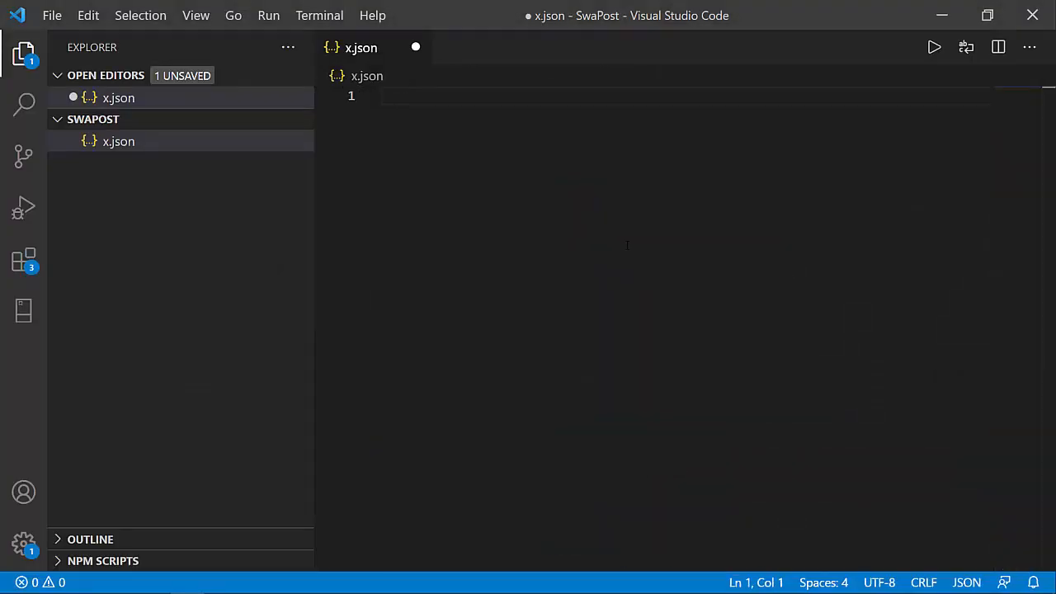
pyautogui.hotkey('ctrl', 'v')
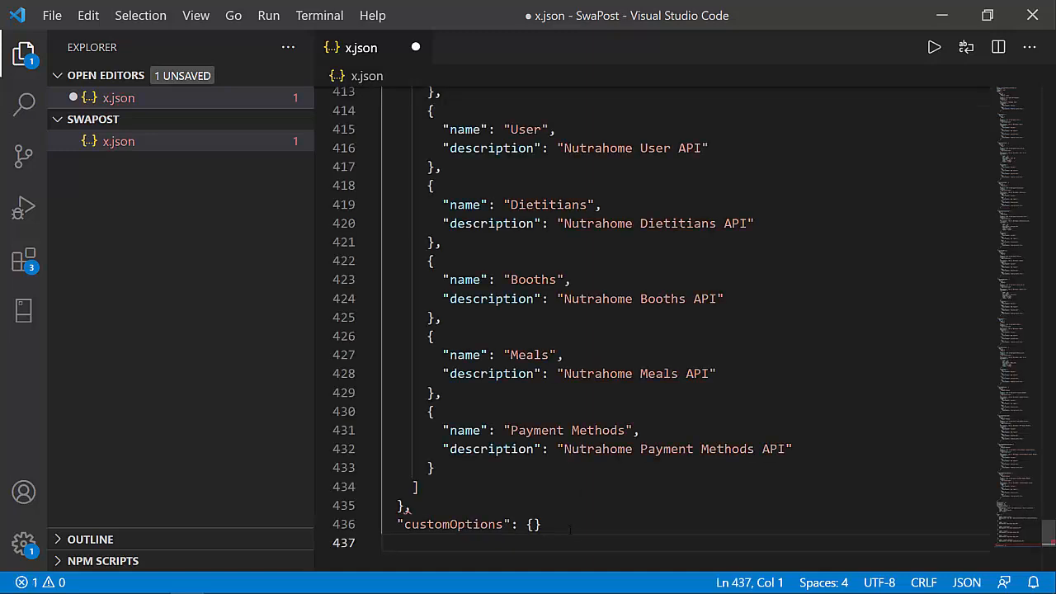
# Delete the customOptions line and the comma after the preceding closing brace at the end of x.json.
pyautogui.hotkey('shift', 'Up')
pyautogui.hotkey('shift', 'Up')
pyautogui.hotkey('shift', 'Right')
pyautogui.hotkey('shift', 'Right')
pyautogui.hotkey('shift', 'Right')
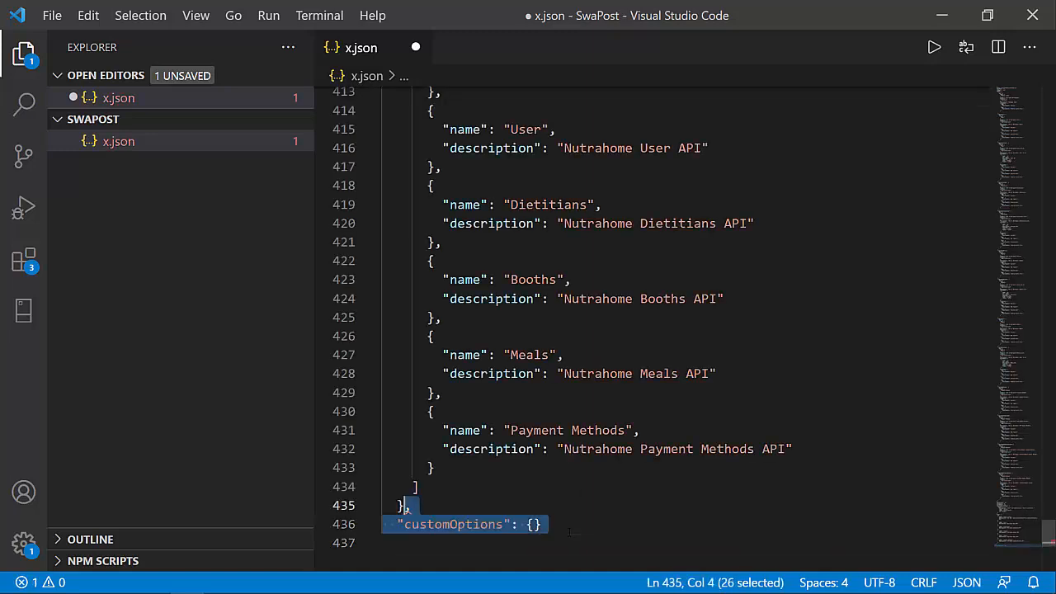
pyautogui.press('BackSpace')
# Save x.json and look through the Nutrahome API definition from its title into the users paths.
pyautogui.scroll(10, 569, 519)
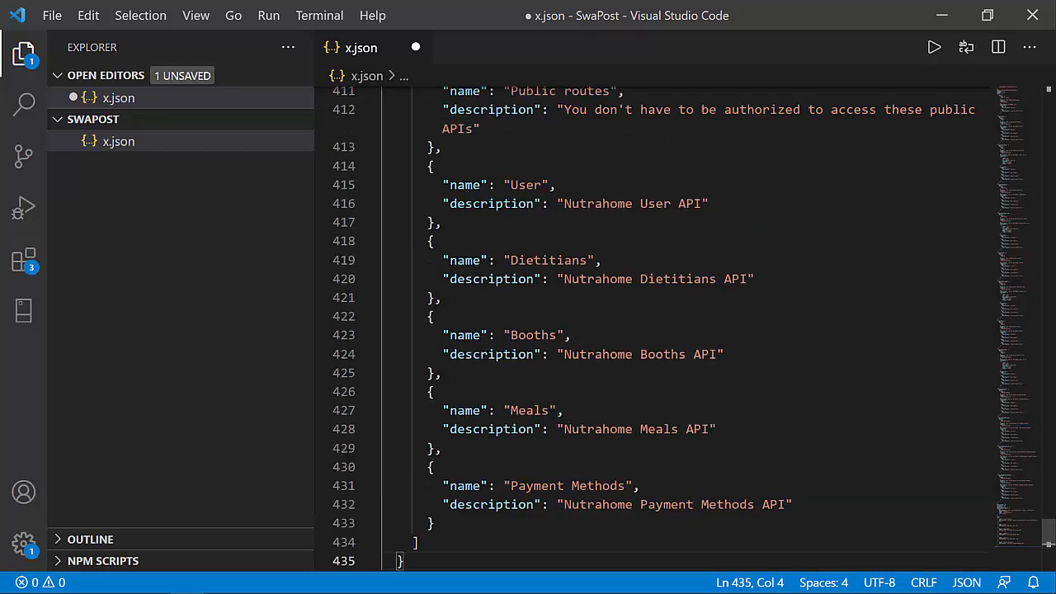
pyautogui.moveTo(1020, 508); pyautogui.dragTo(1007, 74)
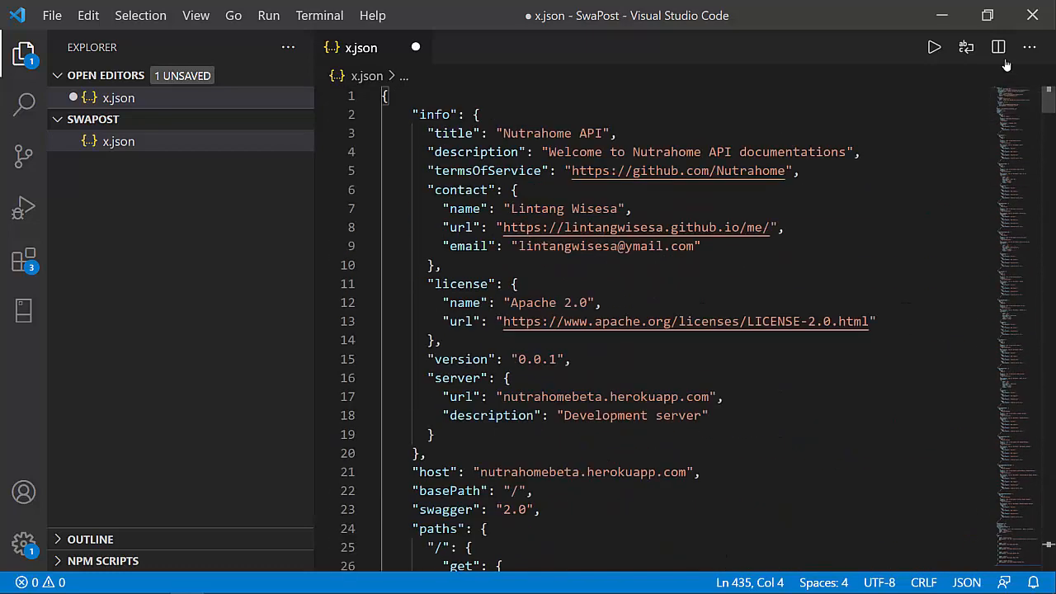
pyautogui.click(458, 171)
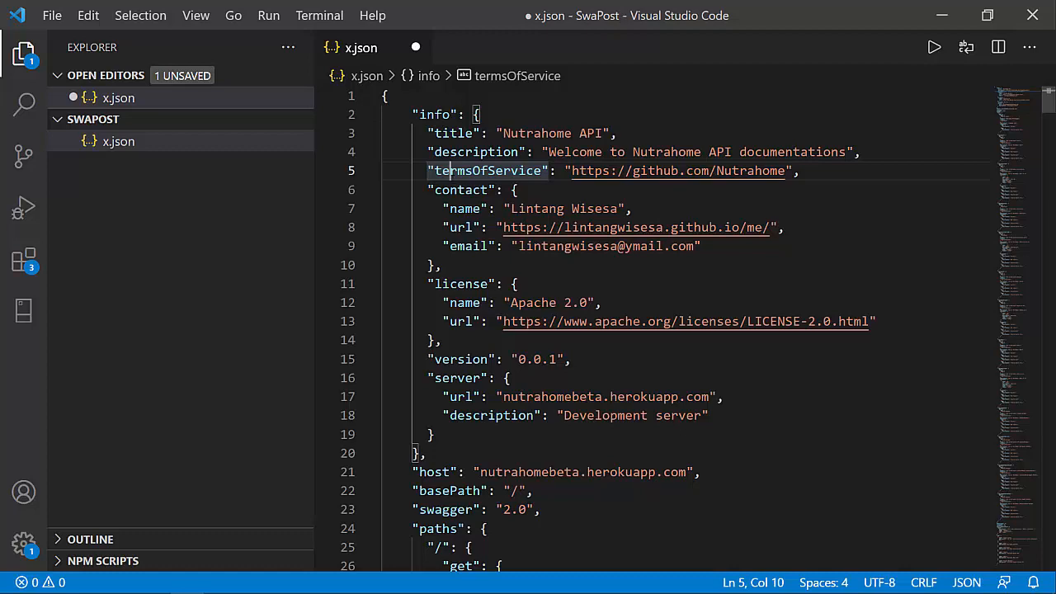
pyautogui.hotkey('ctrl', 's')
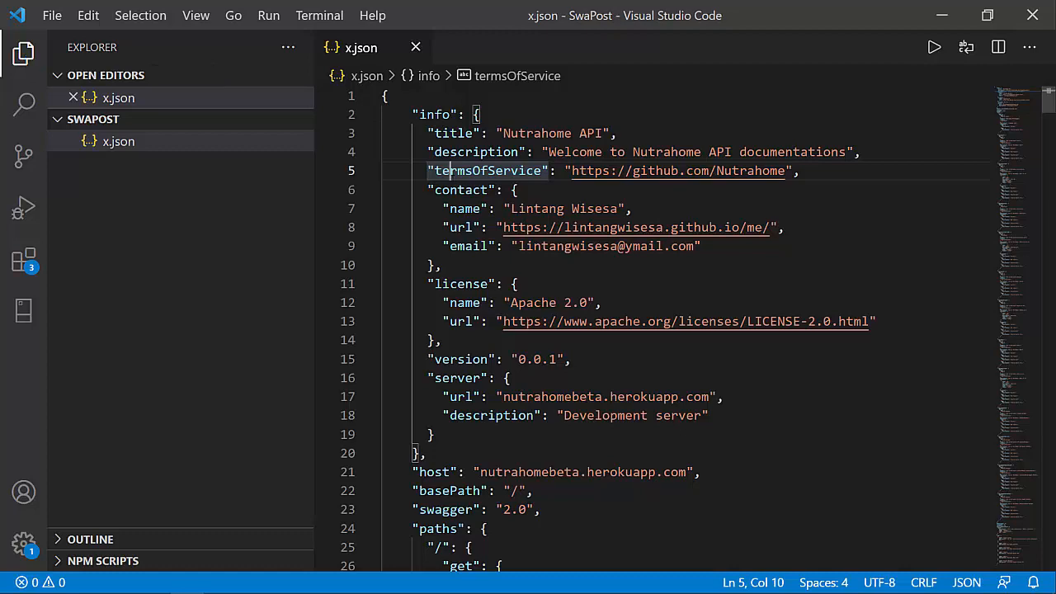
pyautogui.scroll(-7, 677, 330)
pyautogui.scroll(7, 676, 330)
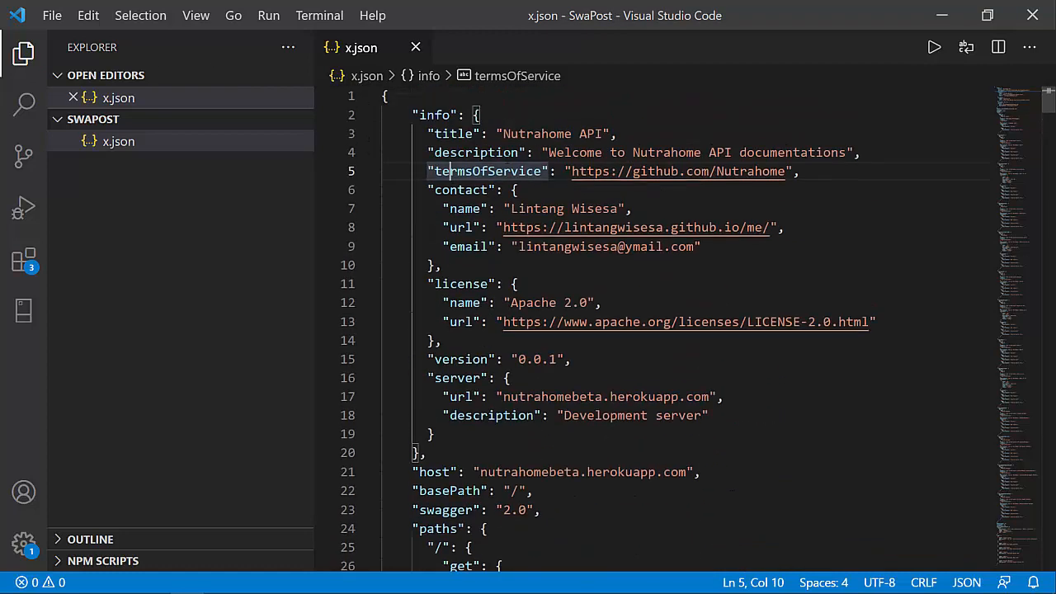
pyautogui.moveTo(503, 133); pyautogui.dragTo(605, 133)
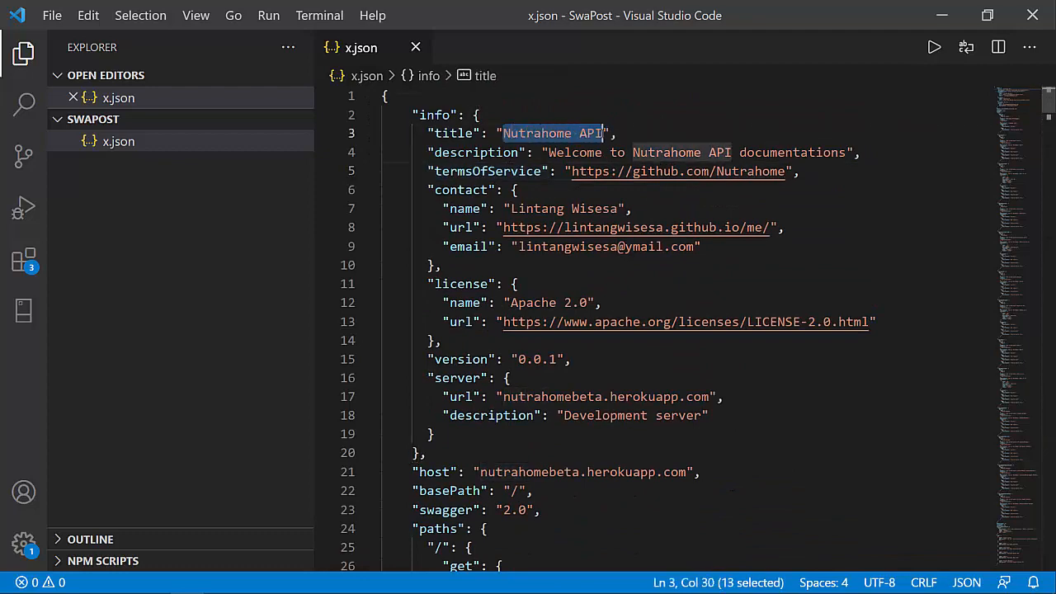
pyautogui.scroll(-17, 568, 298)
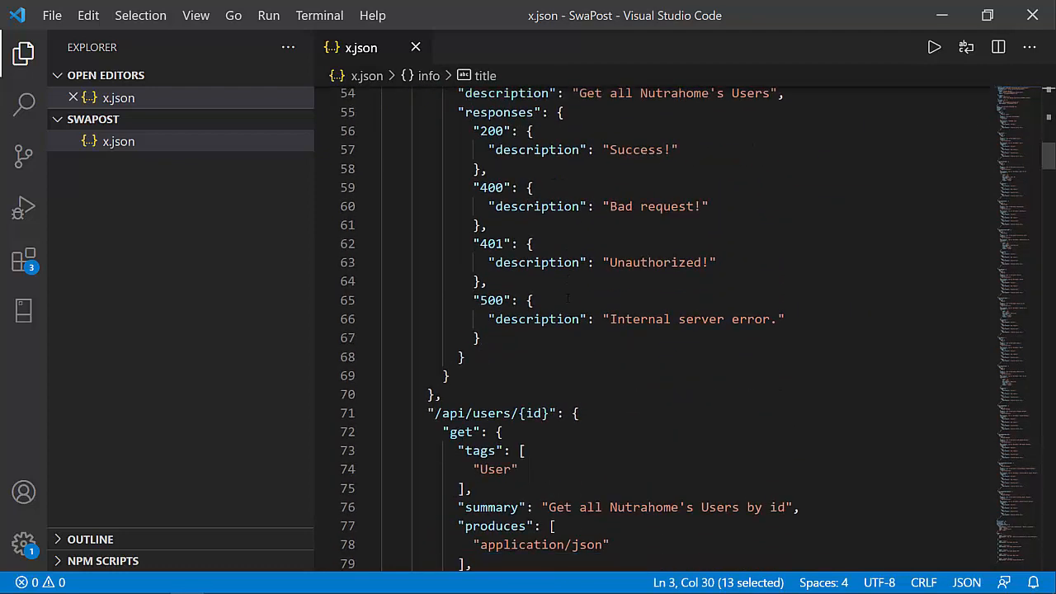
pyautogui.scroll(-20, 567, 298)
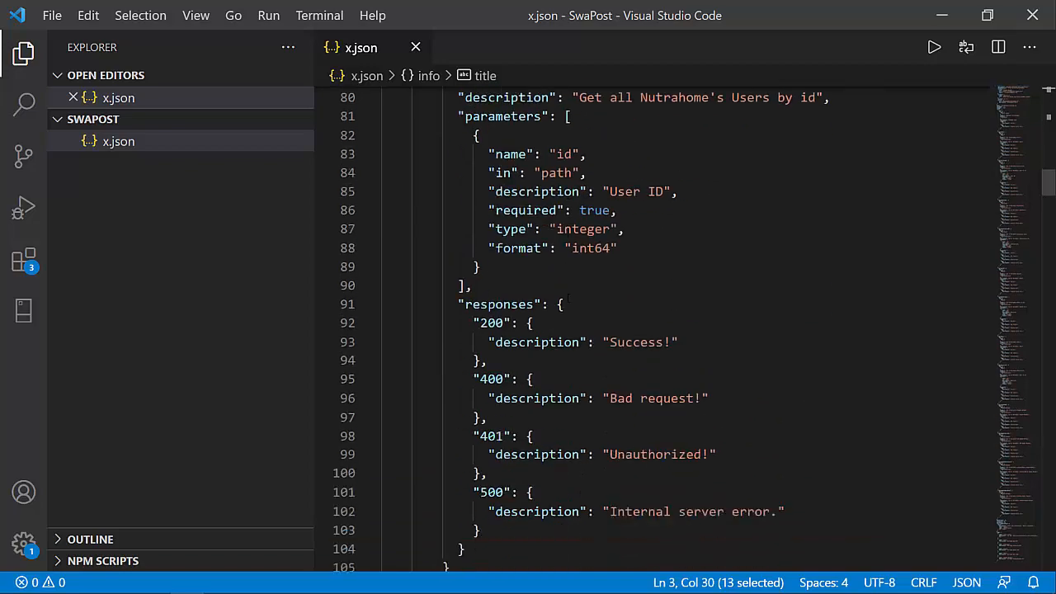
# Switch to Postman, close the Swagger Petstore and Finds Pets by status tabs, and collapse the Swagger Petstore collection.
pyautogui.hotkey('alt', 'Tab')
pyautogui.hotkey('alt', 'Tab')
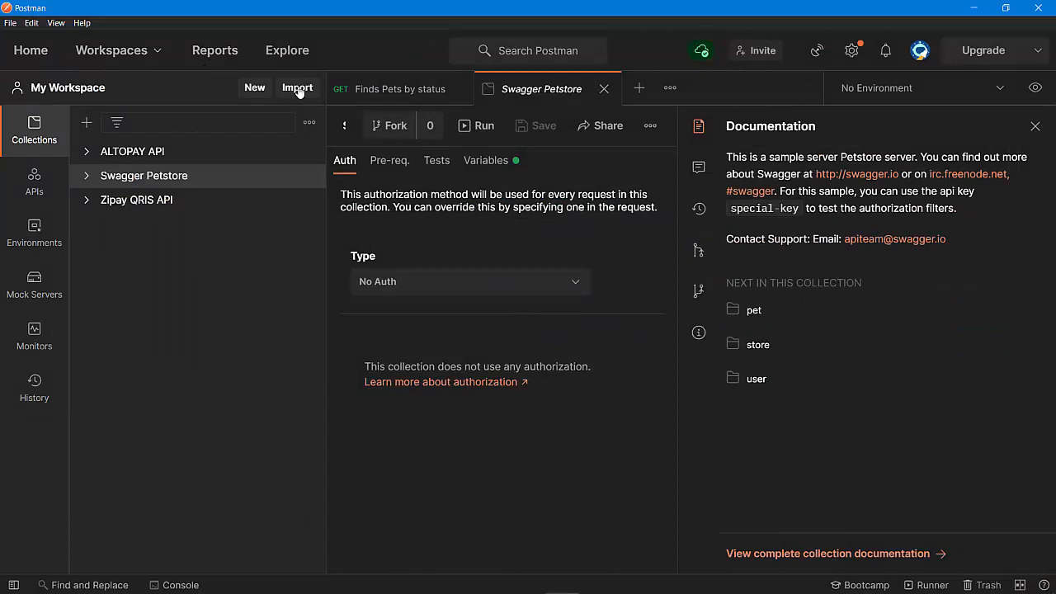
pyautogui.click(604, 90)
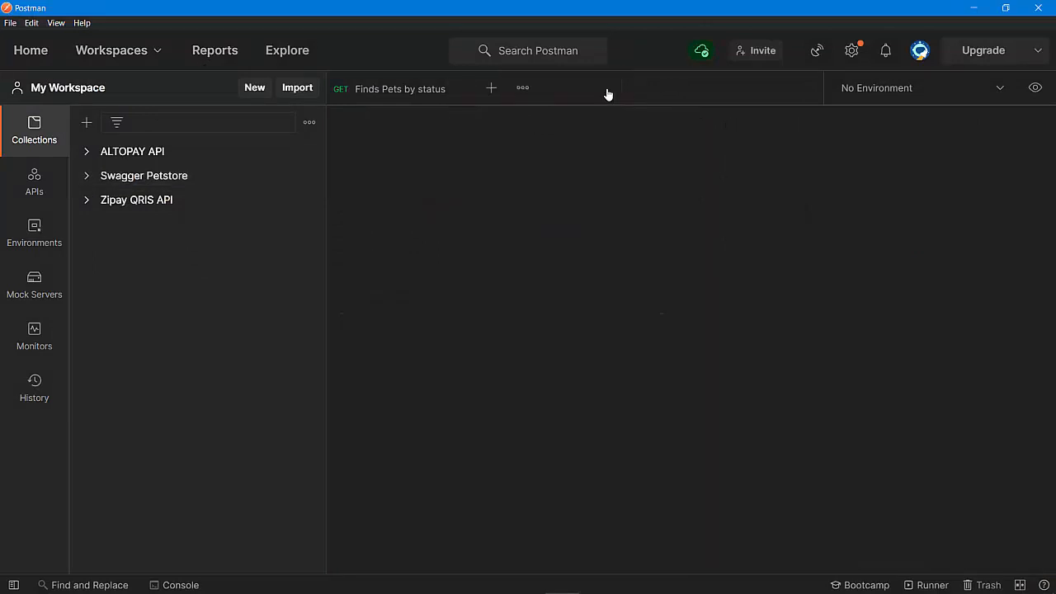
pyautogui.click(456, 89)
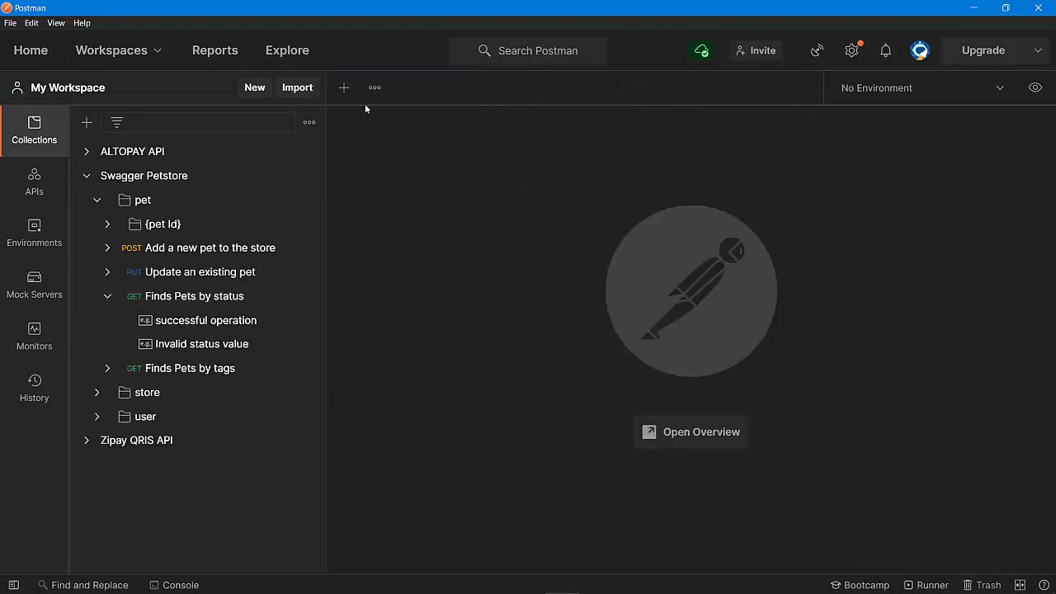
pyautogui.click(86, 176)
# Import x.json from the SwaPost folder as an API with a generated collection linked as Documentation.
pyautogui.click(294, 88)
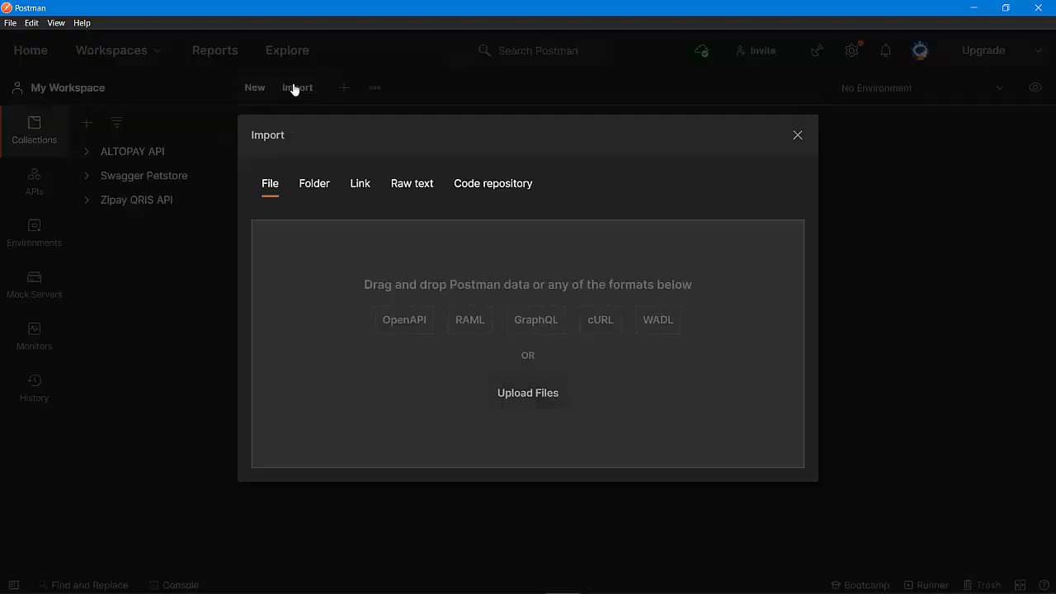
pyautogui.click(546, 395)
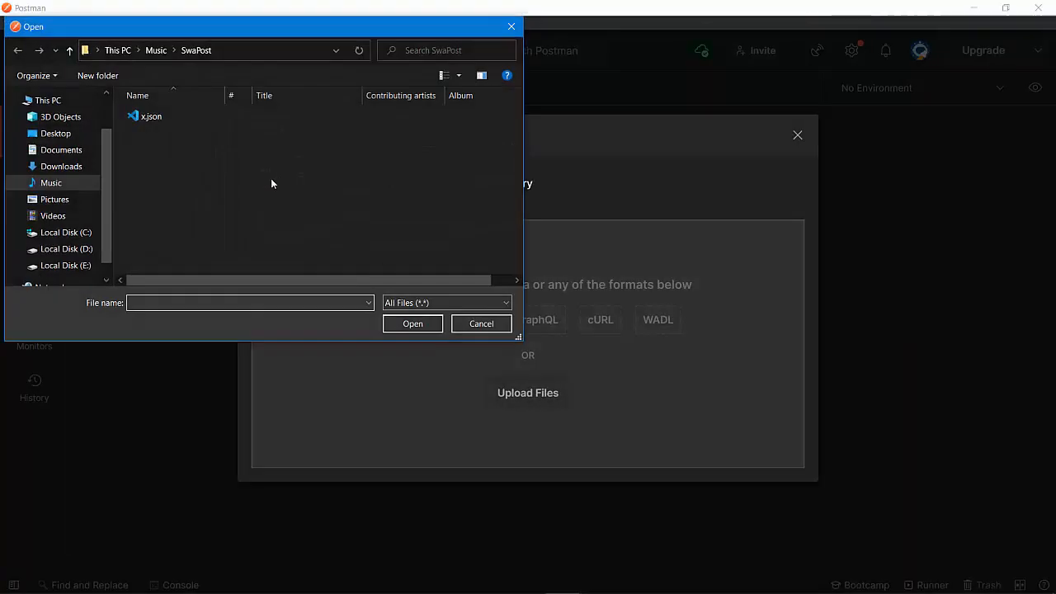
pyautogui.click(156, 117)
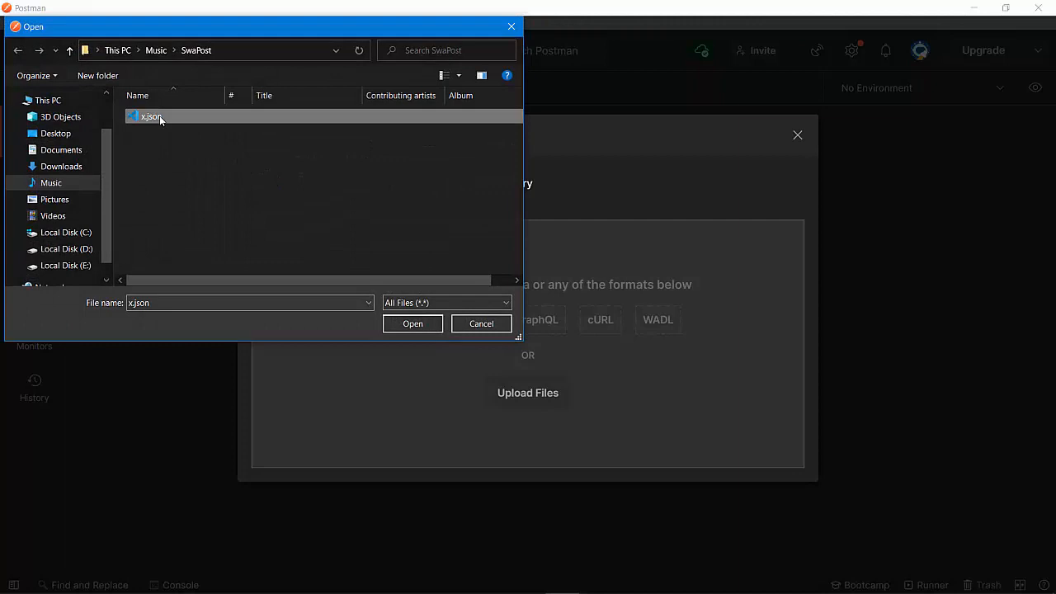
pyautogui.click(409, 322)
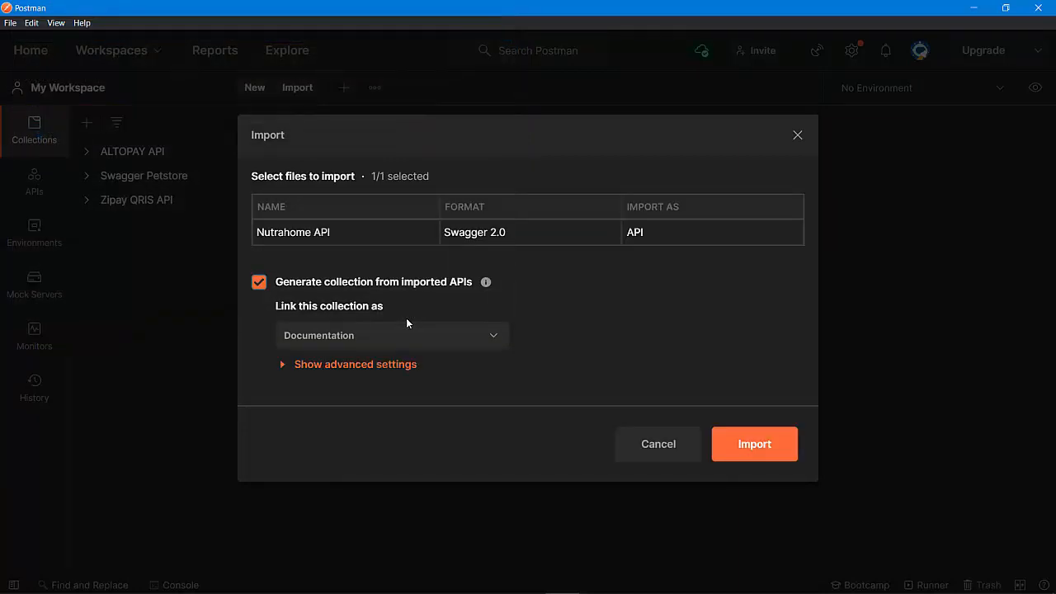
pyautogui.moveTo(335, 234); pyautogui.dragTo(255, 233)
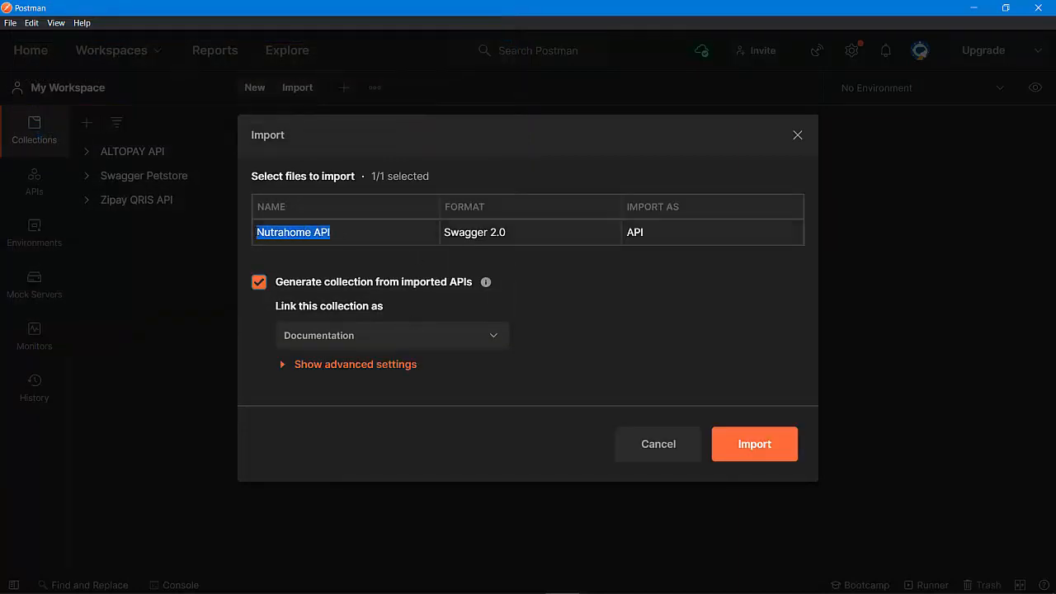
pyautogui.click(784, 442)
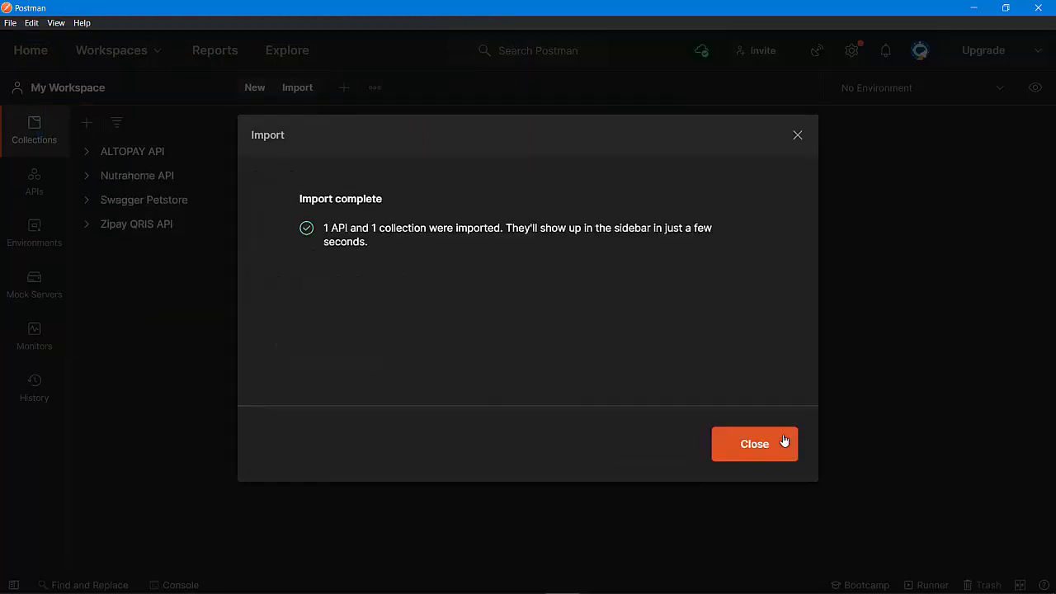
pyautogui.click(782, 443)
# Expand the Nutrahome API collection down to the booths folder and open the Get all Nutrahome's Booths request.
pyautogui.click(52, 138)
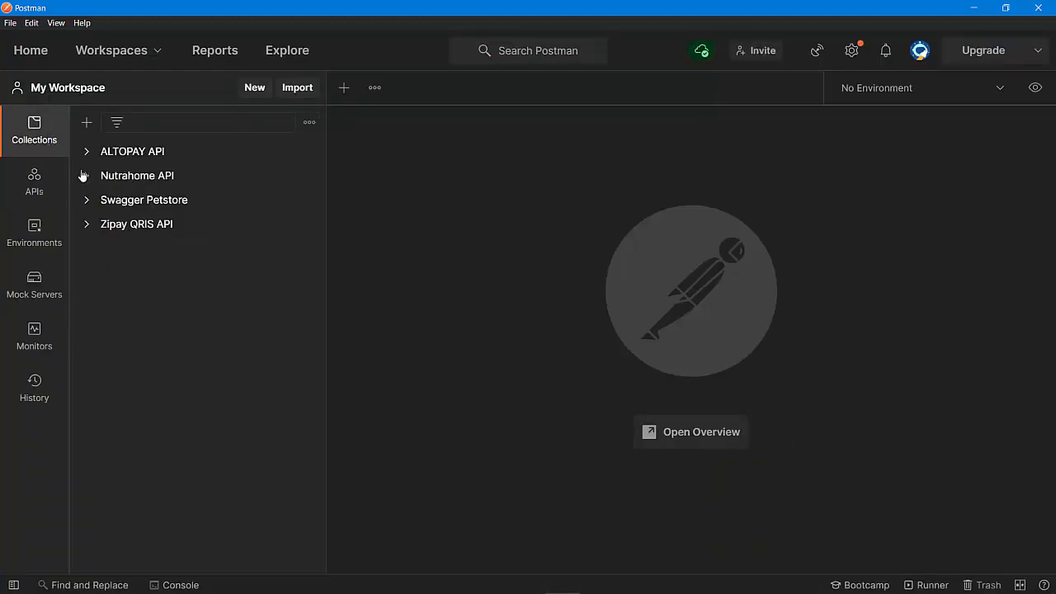
pyautogui.click(137, 176)
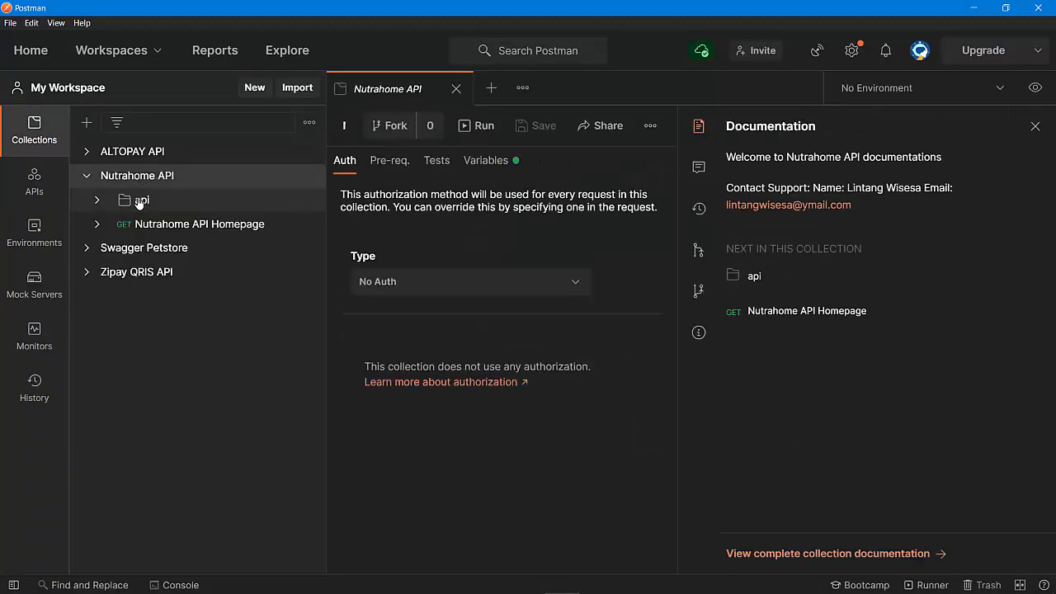
pyautogui.click(142, 200)
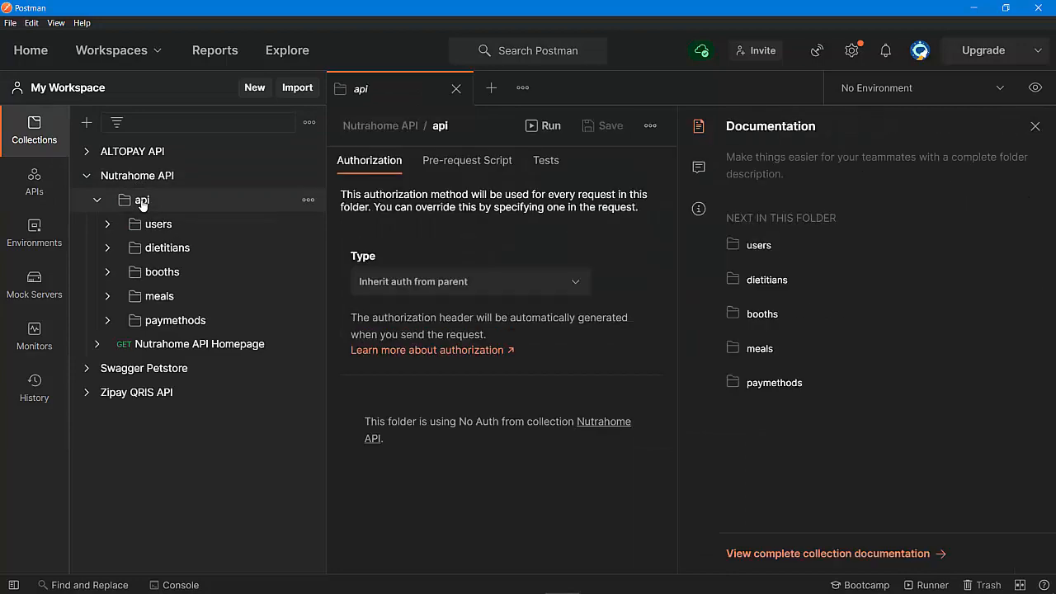
pyautogui.click(165, 278)
pyautogui.click(219, 298)
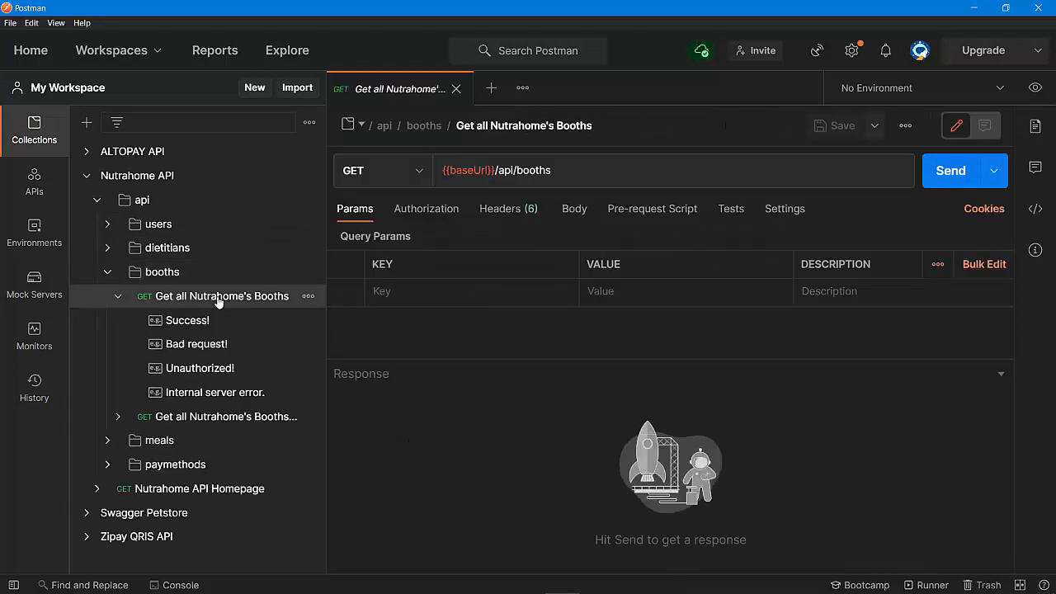
# Send the Get all Nutrahome's Booths request and highlight the URI in the response error.
pyautogui.click(939, 170)
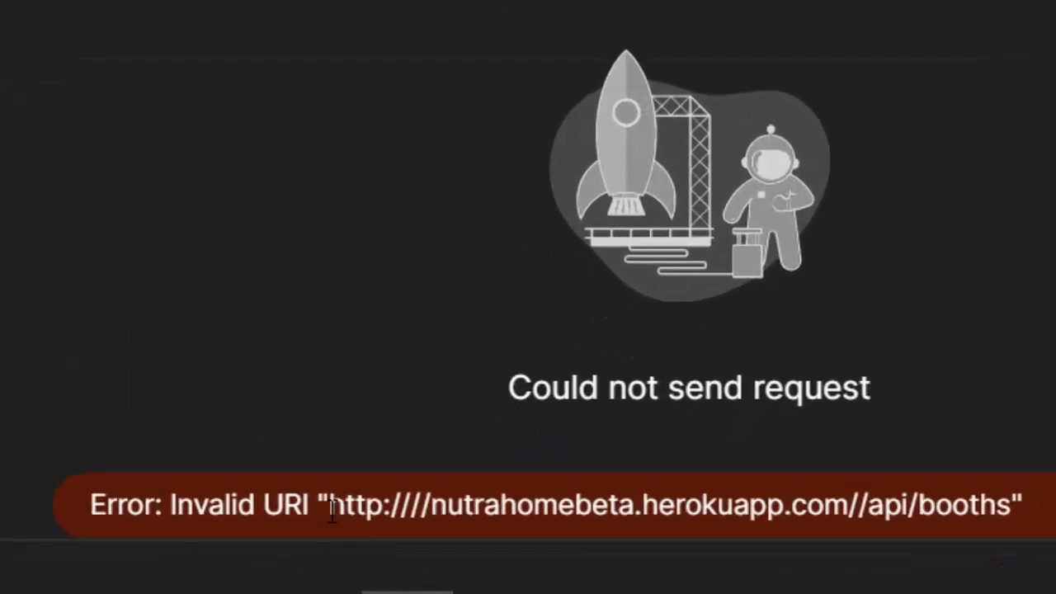
pyautogui.moveTo(331, 506); pyautogui.dragTo(384, 506)
pyautogui.moveTo(448, 505); pyautogui.dragTo(1025, 505)
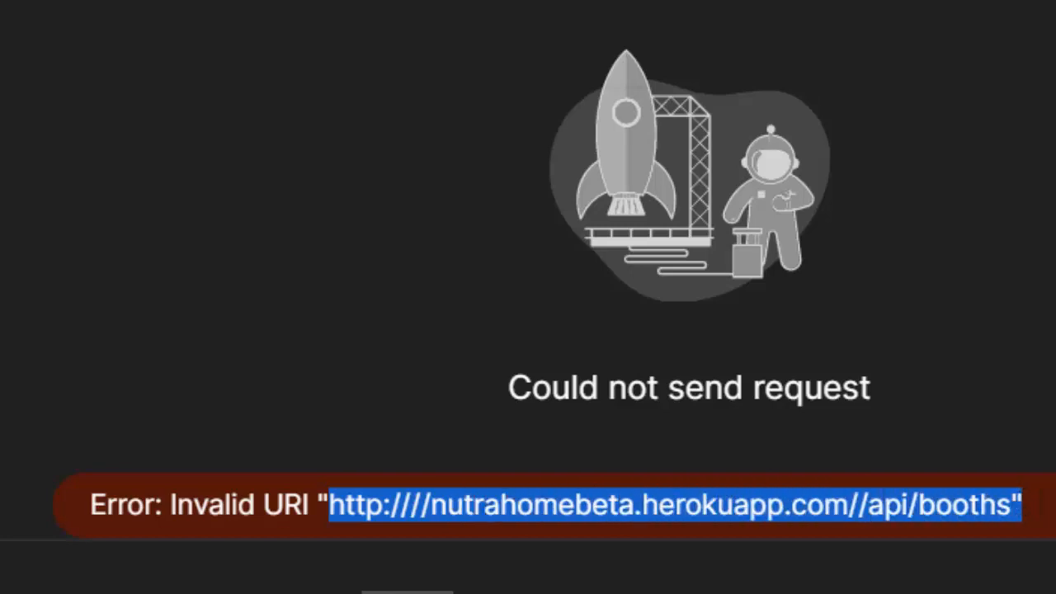
pyautogui.click(126, 176)
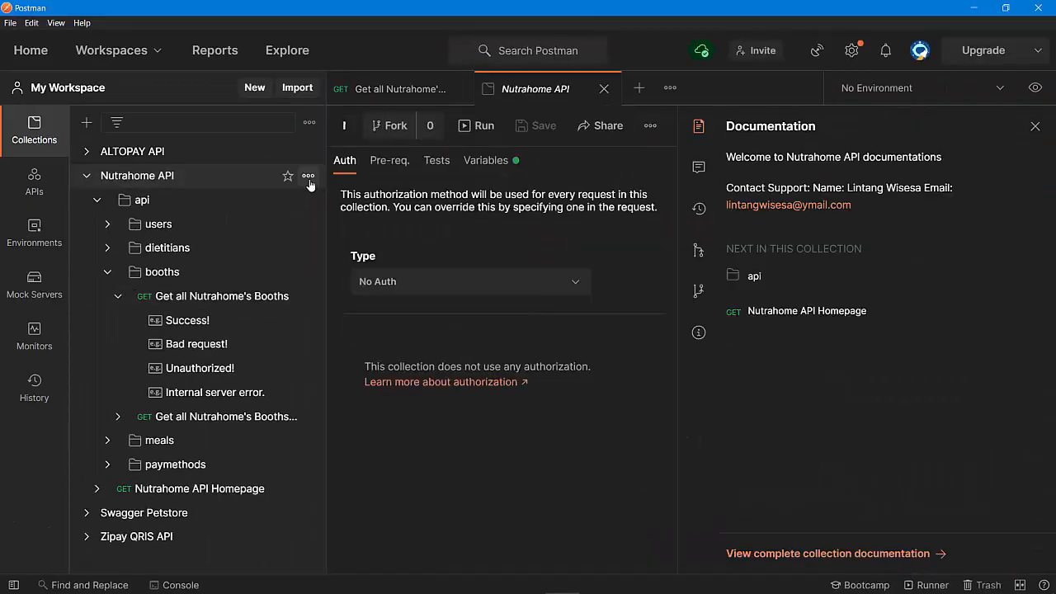
pyautogui.click(110, 178)
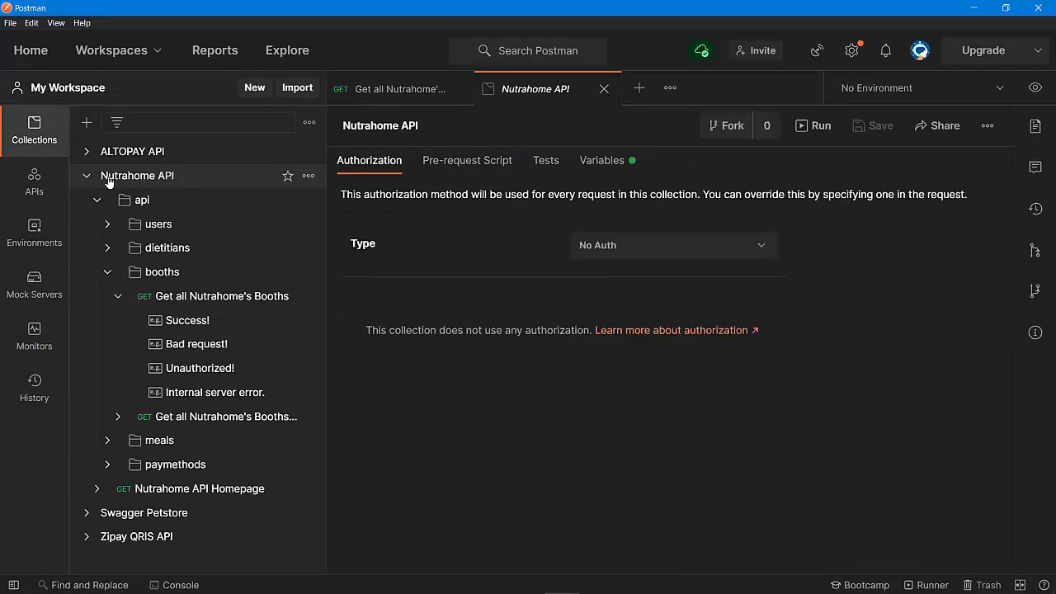
pyautogui.click(604, 88)
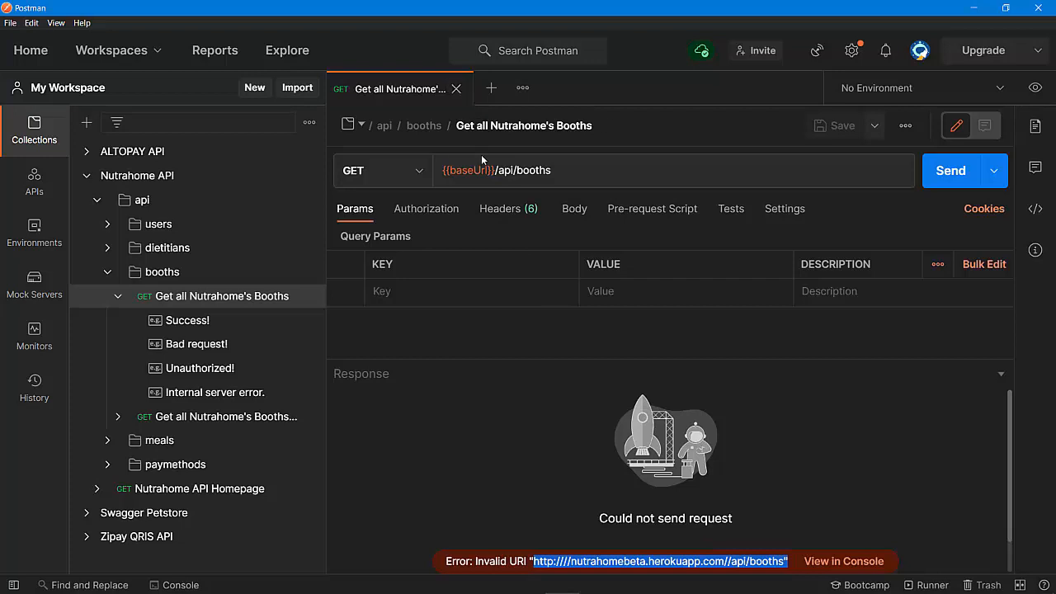
# Close the Get all Nutrahome's Booths request, open the Nutrahome API collection's variables and collapse its folder tree.
pyautogui.click(455, 89)
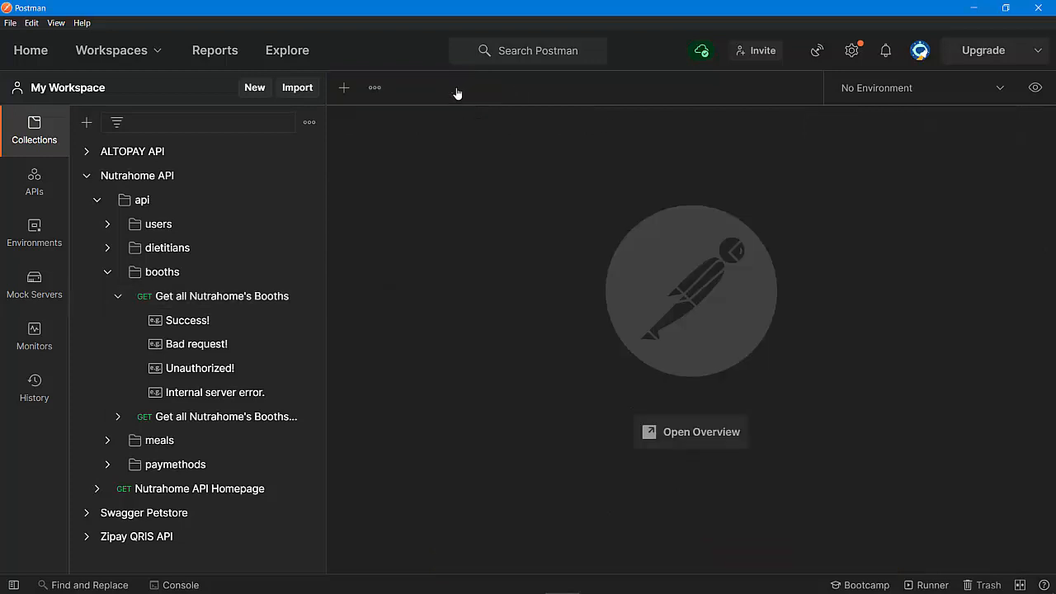
pyautogui.click(148, 175)
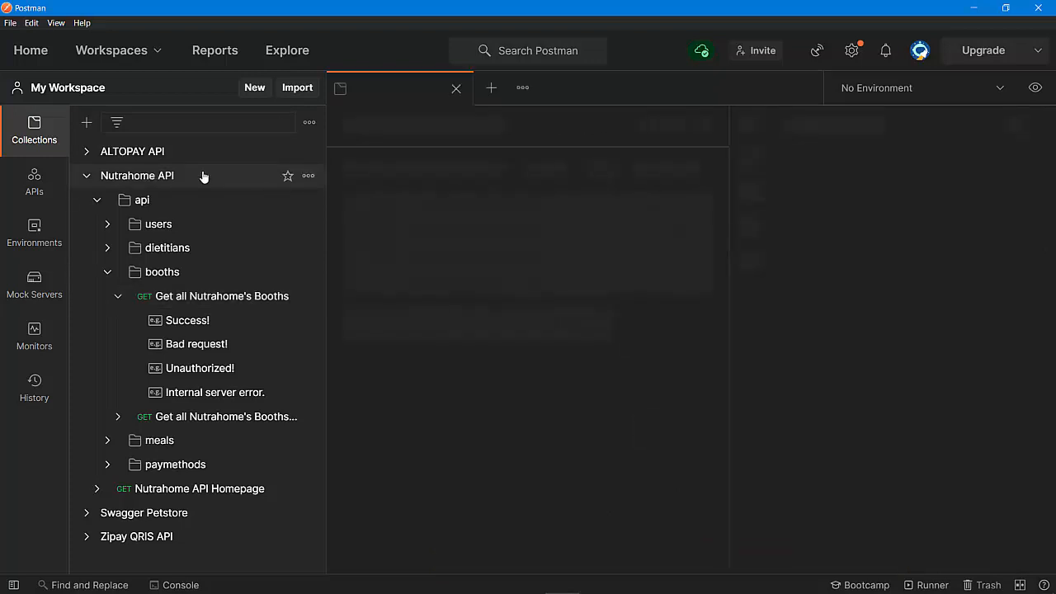
pyautogui.click(308, 178)
pyautogui.click(307, 177)
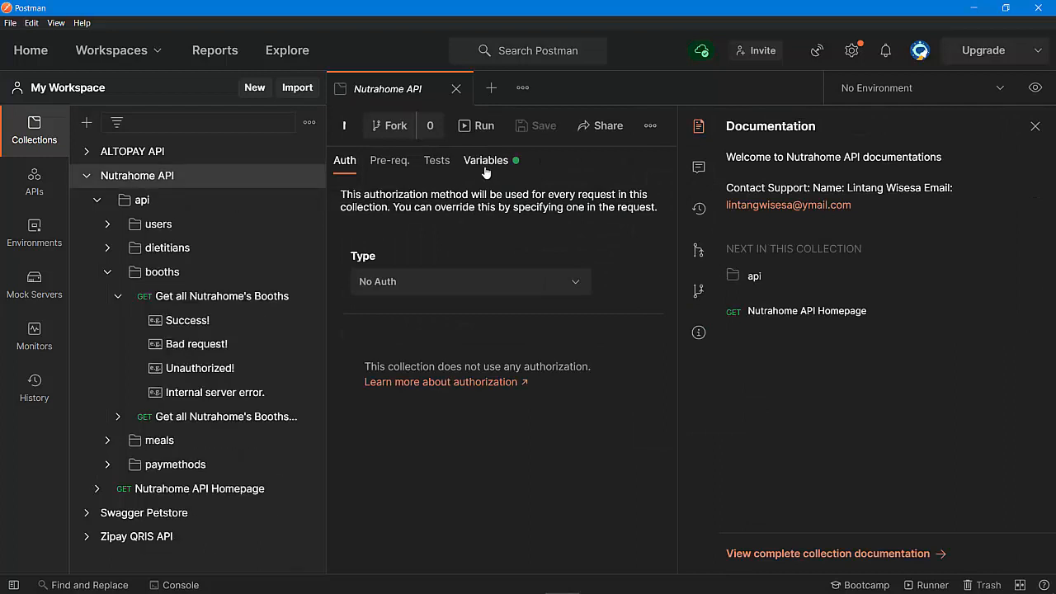
pyautogui.click(86, 176)
pyautogui.click(134, 179)
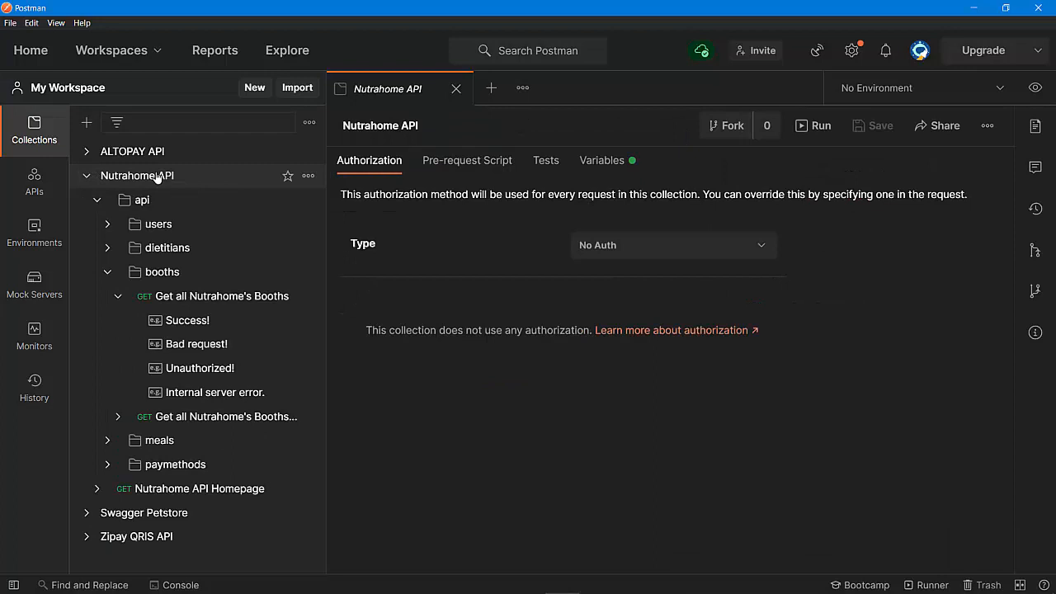
pyautogui.click(86, 176)
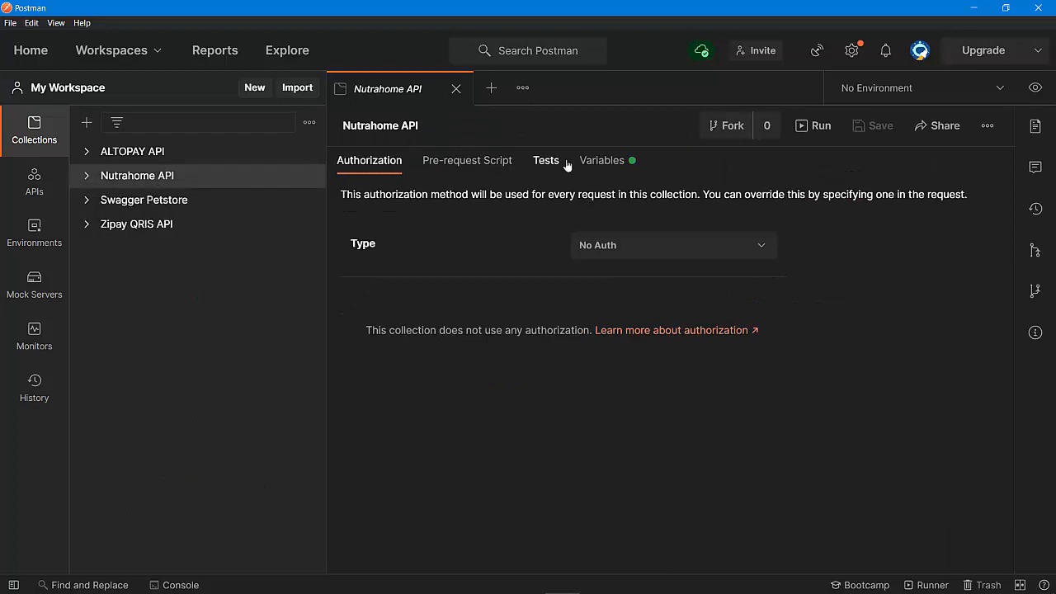
pyautogui.click(612, 163)
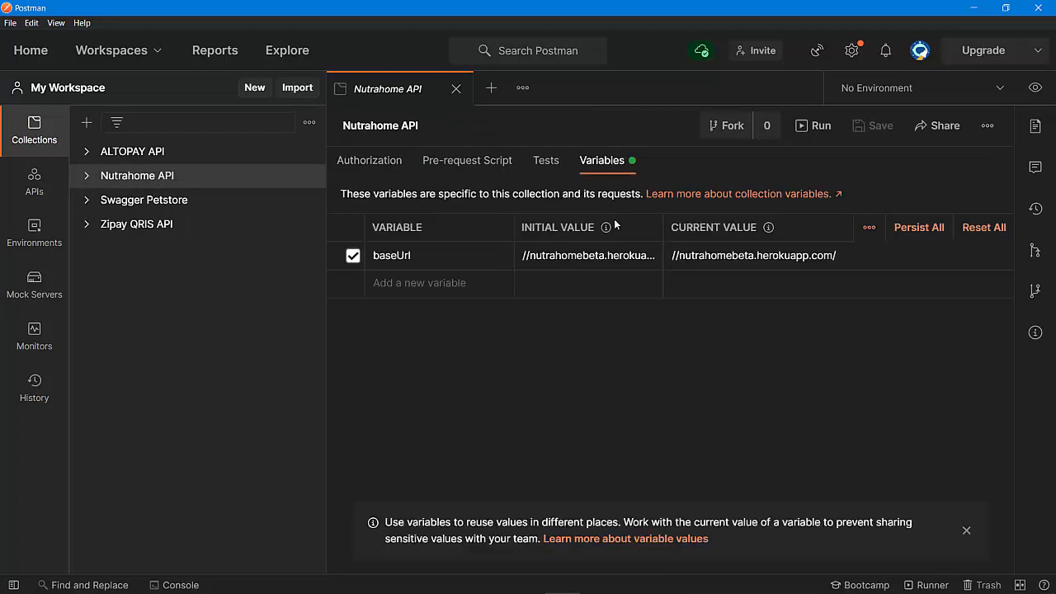
# Set the initial value of the baseUrl variable to nutrahomebeta.herokuapp.com, without leading or trailing slashes.
pyautogui.click(587, 256)
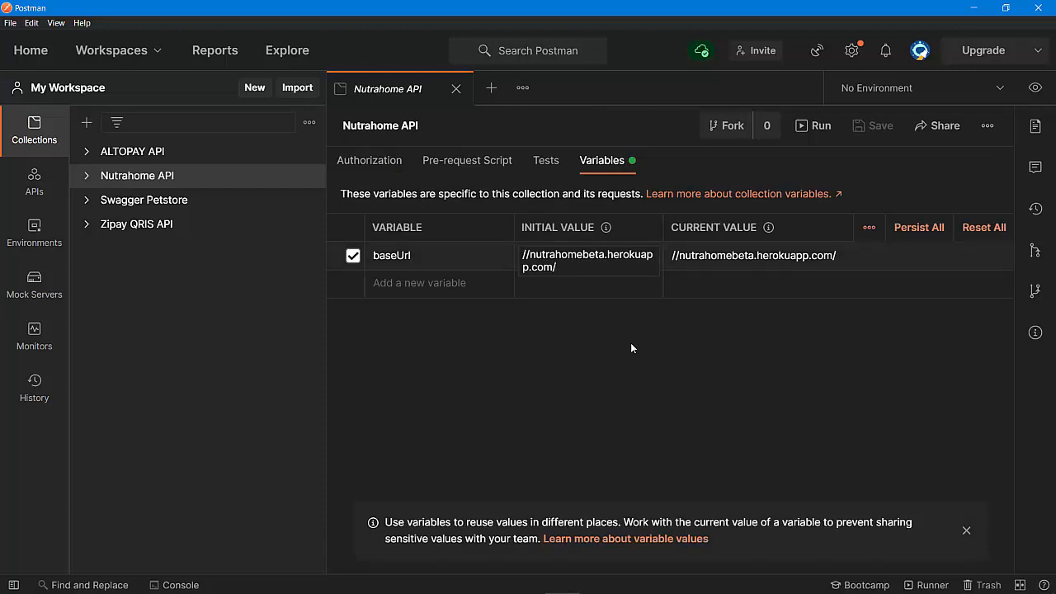
pyautogui.press('BackSpace')
pyautogui.hotkey('ctrl', 'Left')
pyautogui.hotkey('ctrl', 'Left')
pyautogui.hotkey('ctrl', 'Left')
pyautogui.press('BackSpace')
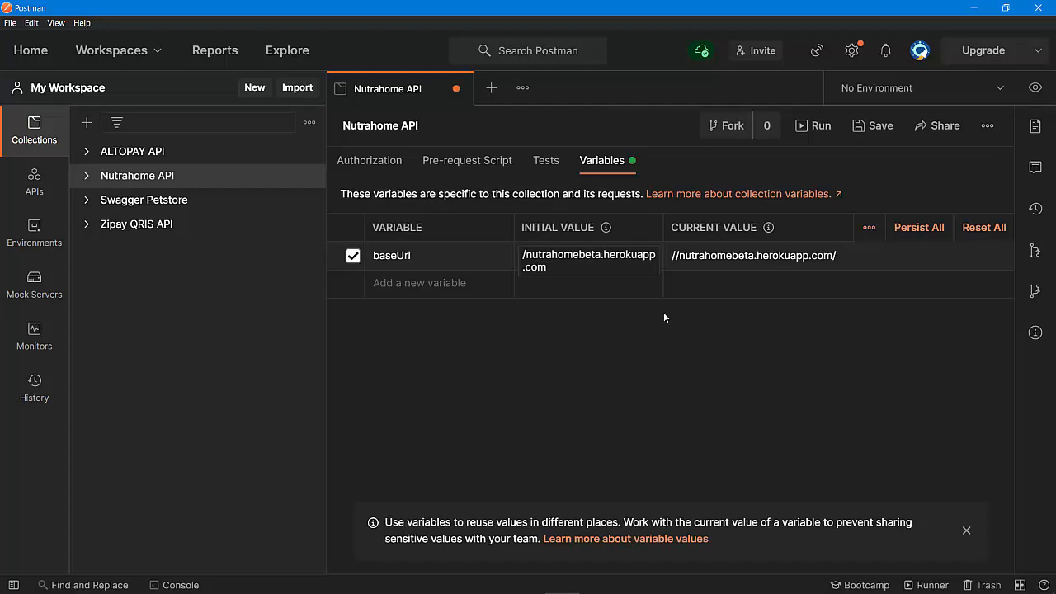
pyautogui.press('BackSpace')
# Set the current value of baseUrl to nutrahomebeta.herokuapp.com and save the Nutrahome API collection.
pyautogui.click(679, 260)
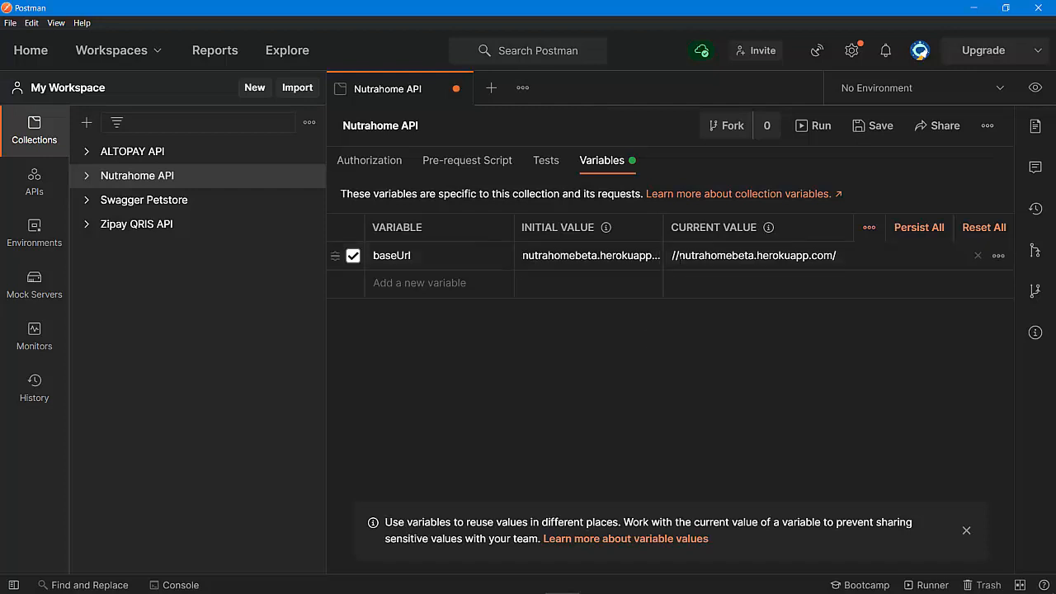
pyautogui.press('BackSpace')
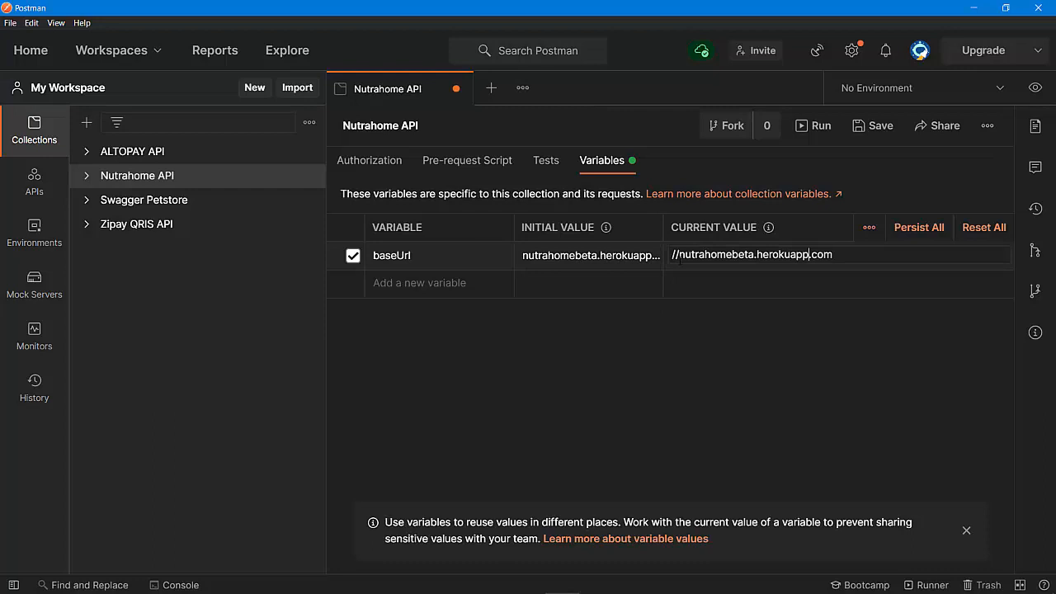
pyautogui.press('BackSpace')
pyautogui.press('BackSpace')
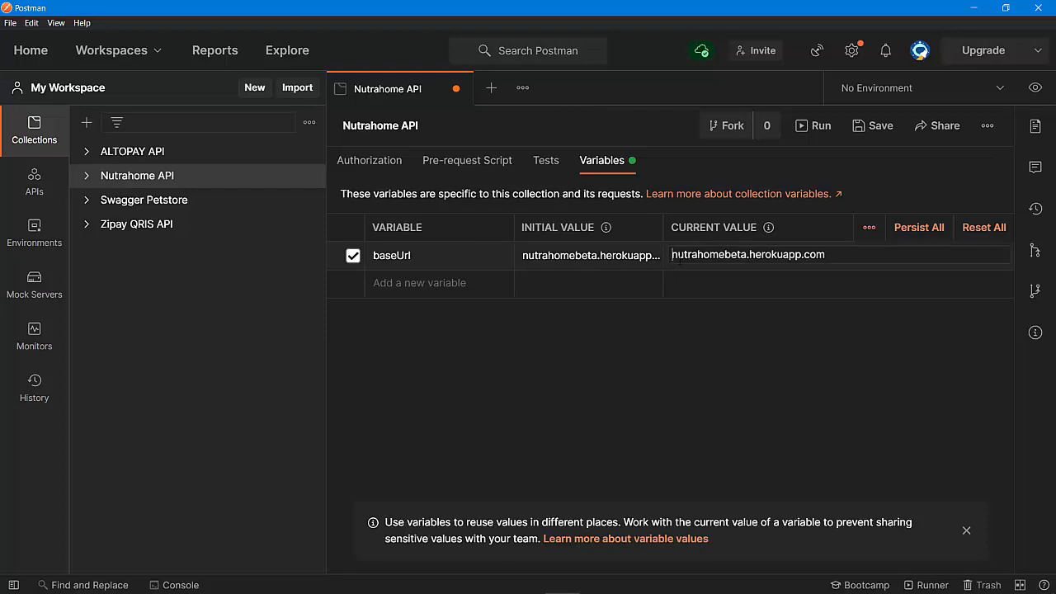
pyautogui.click(589, 373)
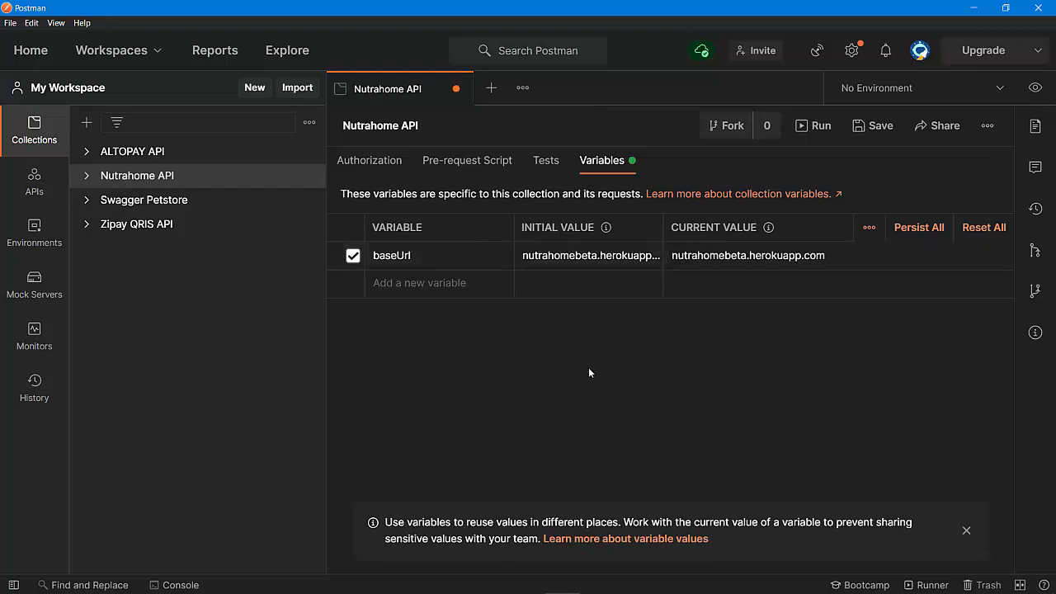
pyautogui.click(88, 175)
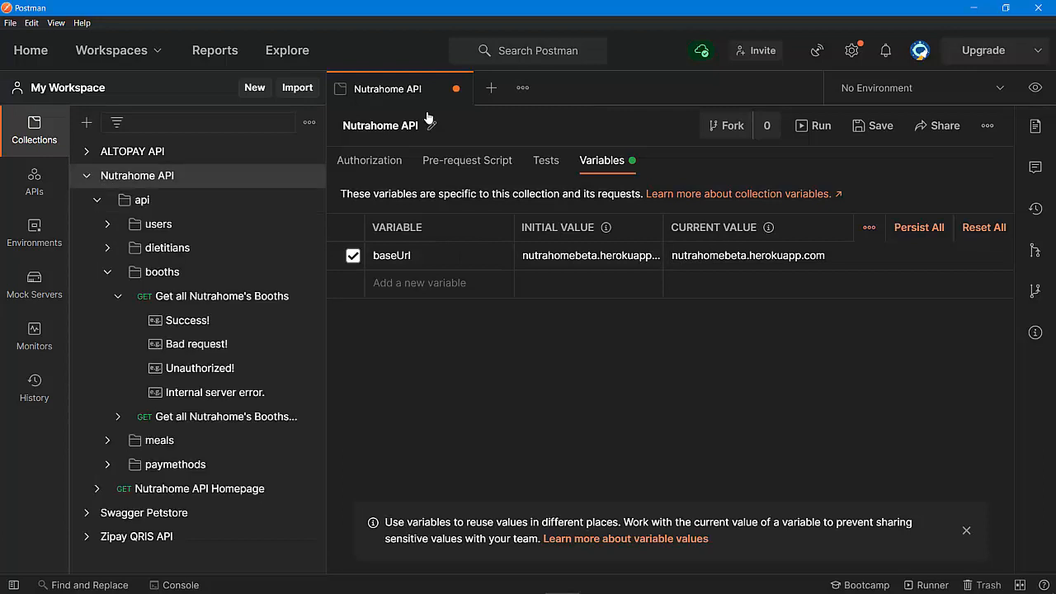
pyautogui.click(876, 128)
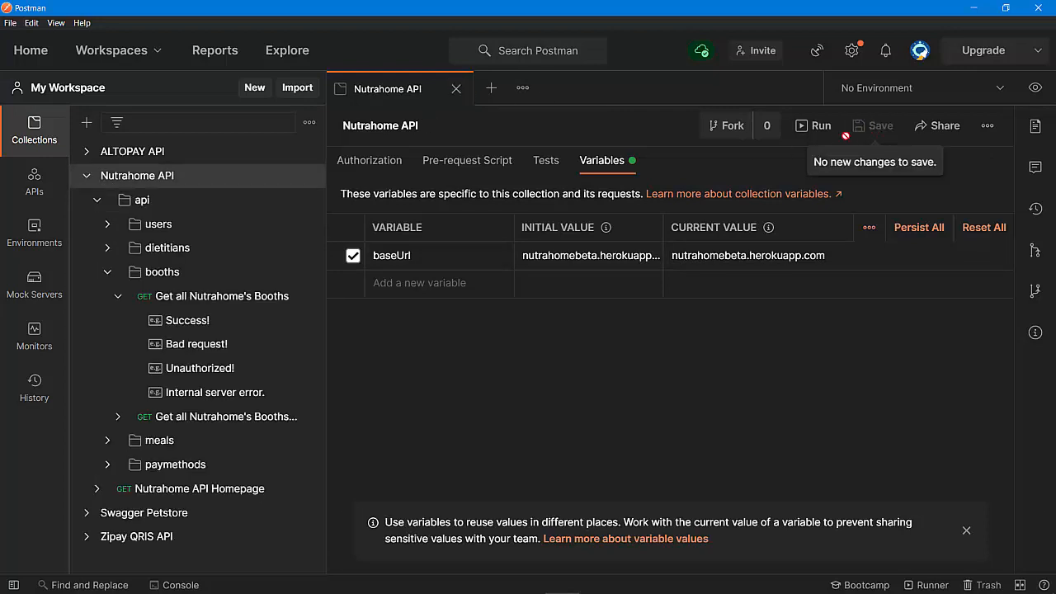
# Reopen the Get all Nutrahome's Booths request, send it and review the whole JSON response body.
pyautogui.click(456, 88)
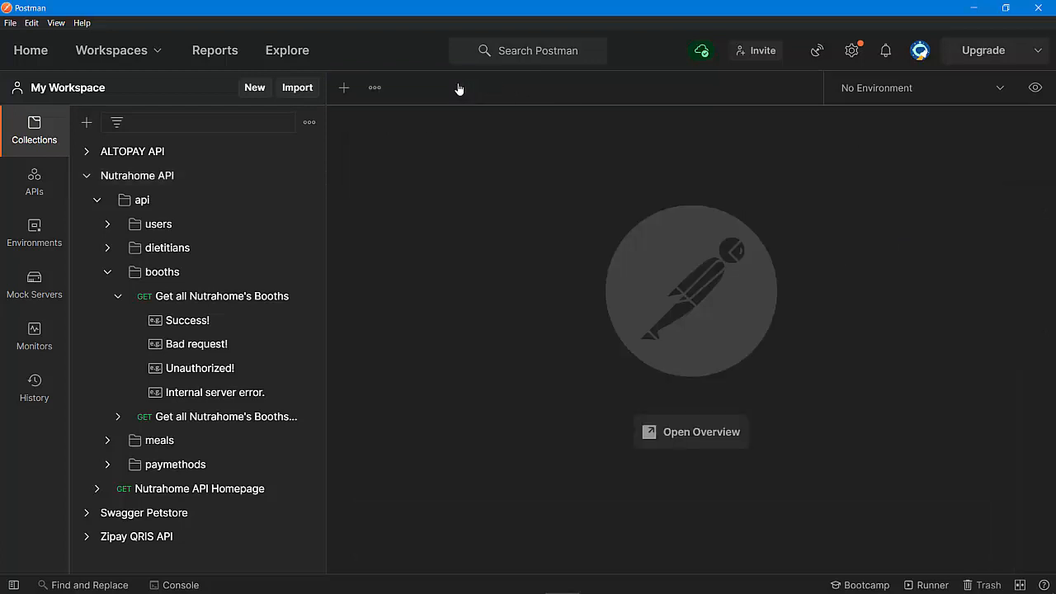
pyautogui.click(107, 175)
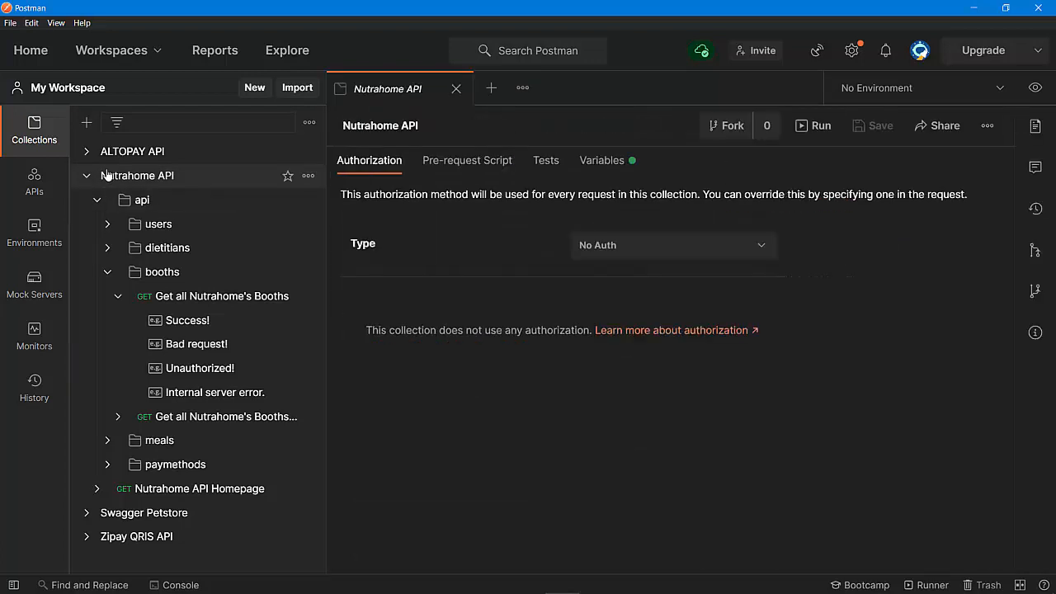
pyautogui.click(203, 302)
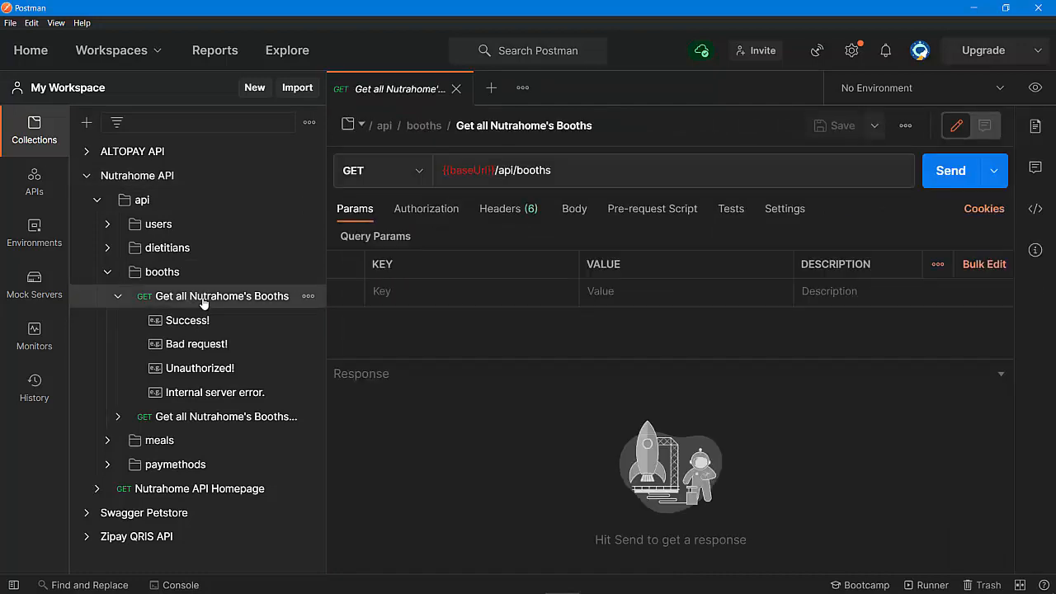
pyautogui.click(948, 180)
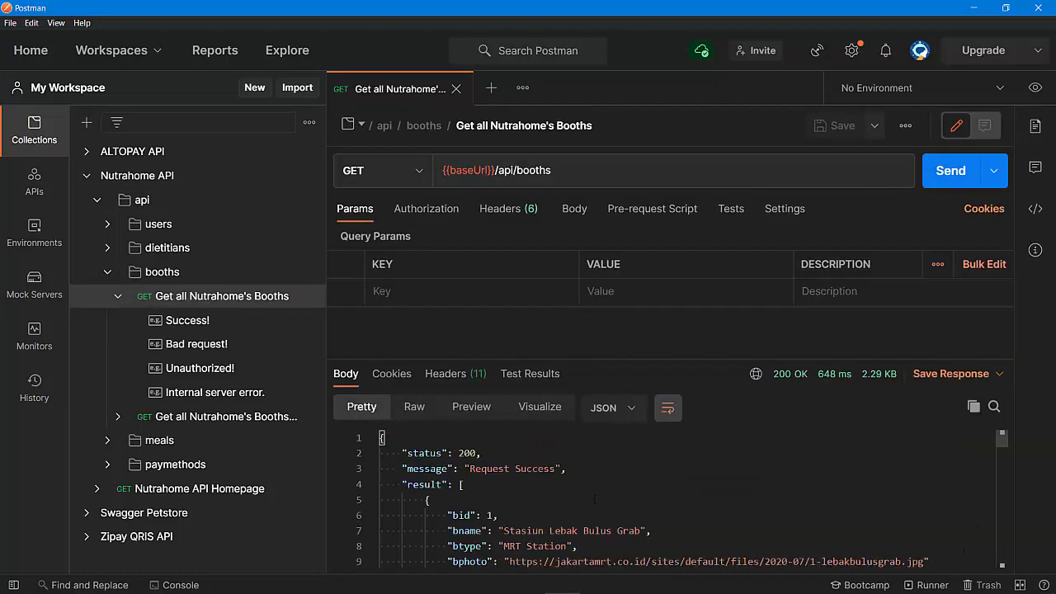
pyautogui.scroll(-3, 594, 503)
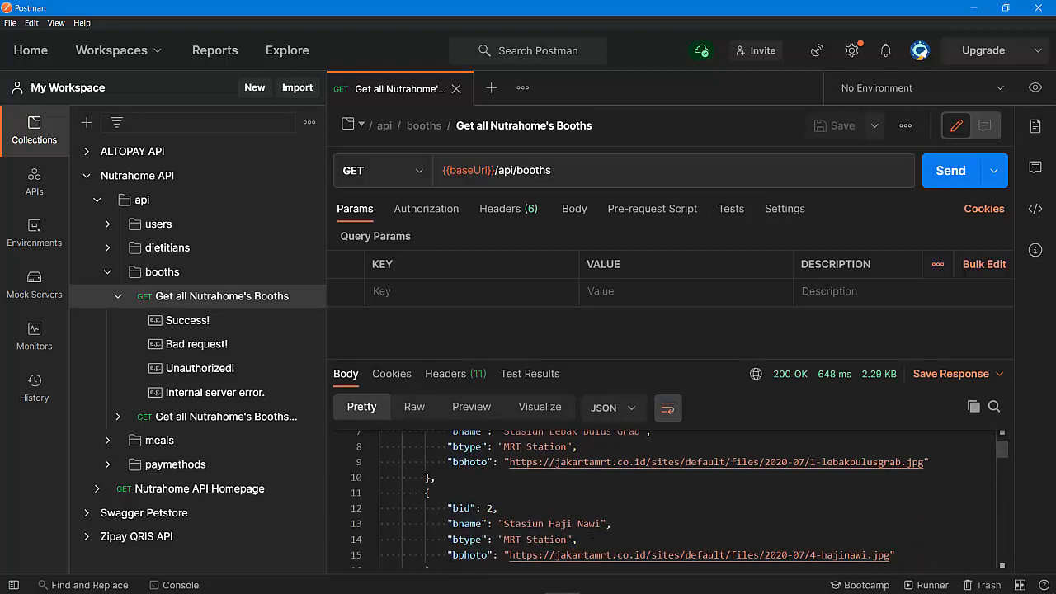
pyautogui.scroll(3, 592, 535)
pyautogui.scroll(-5, 592, 535)
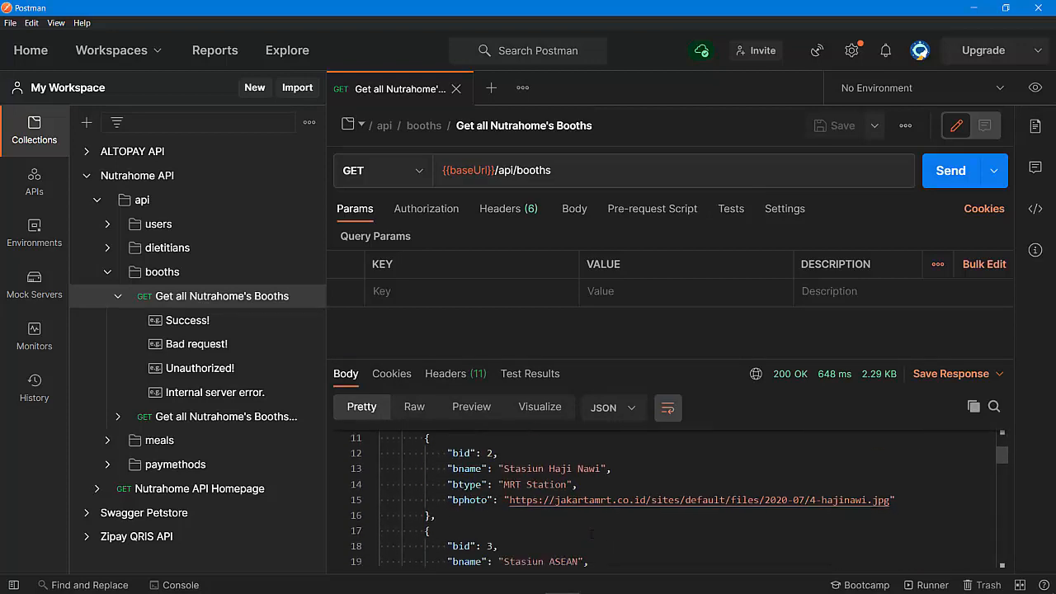
pyautogui.scroll(-12, 591, 535)
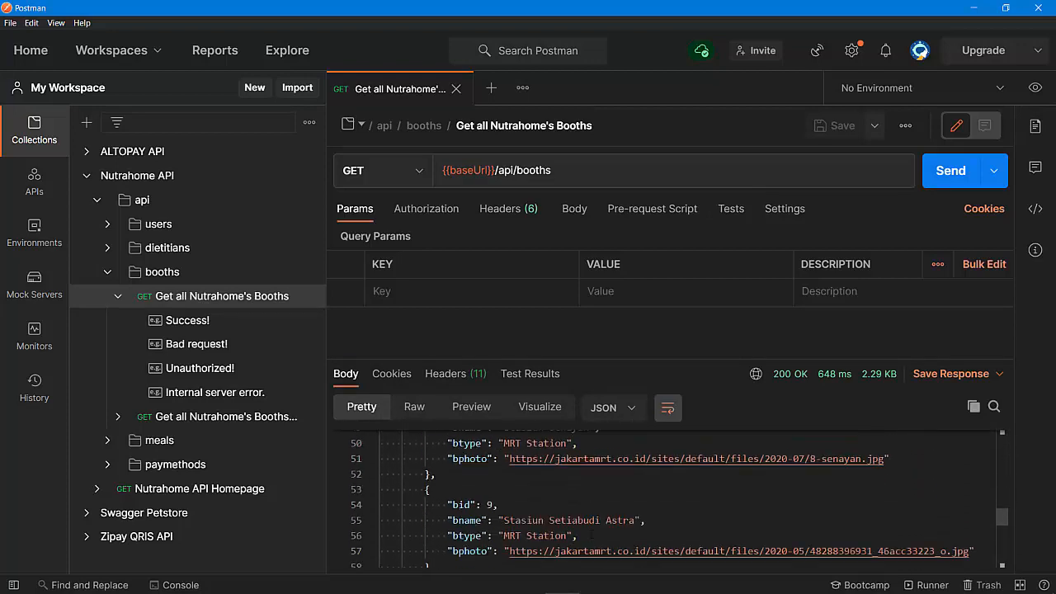
pyautogui.scroll(-8, 592, 534)
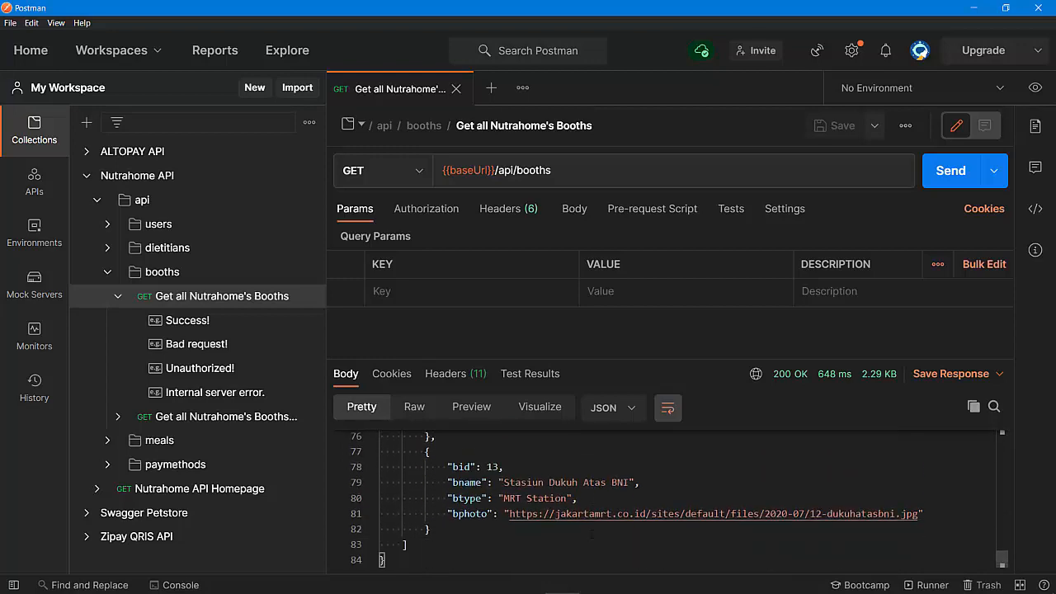
# Collapse the Nutrahome API collection and switch to the Nutrahome Swagger UI page in Chrome.
pyautogui.click(94, 183)
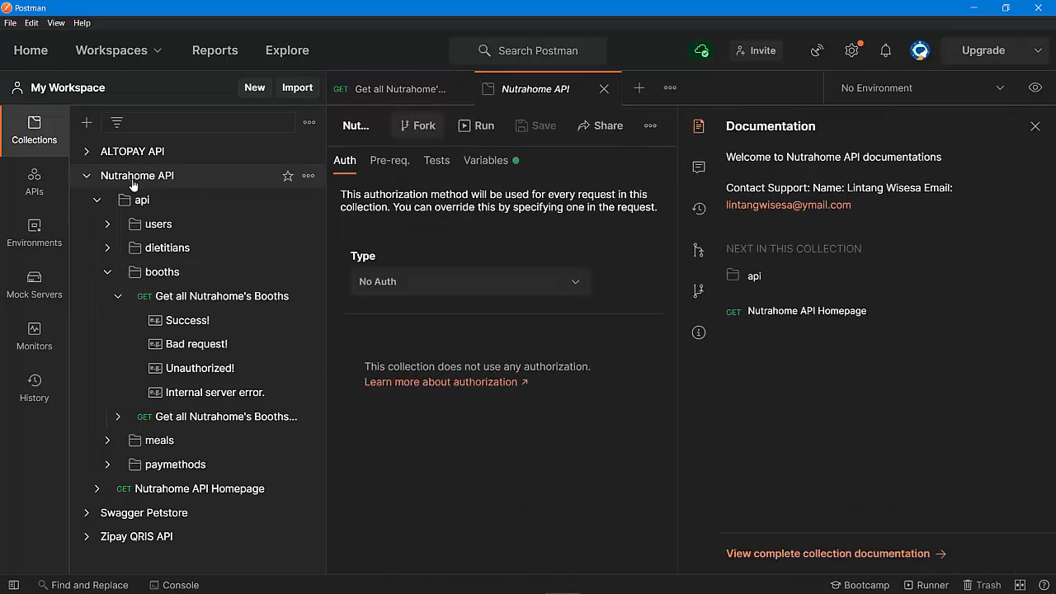
pyautogui.click(86, 176)
pyautogui.hotkey('alt', 'Tab')
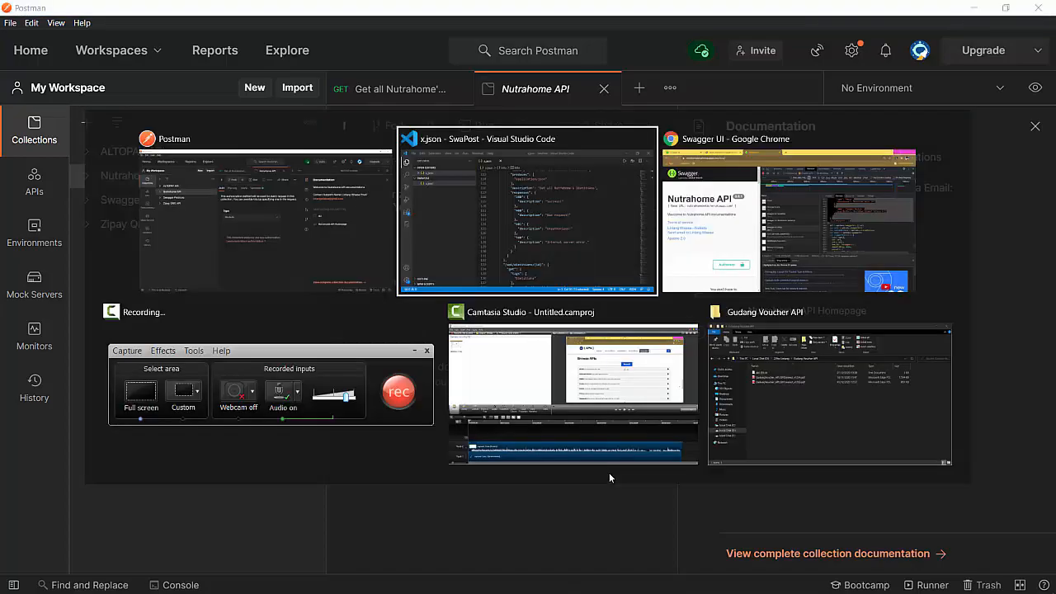
pyautogui.hotkey('alt', 'Tab')
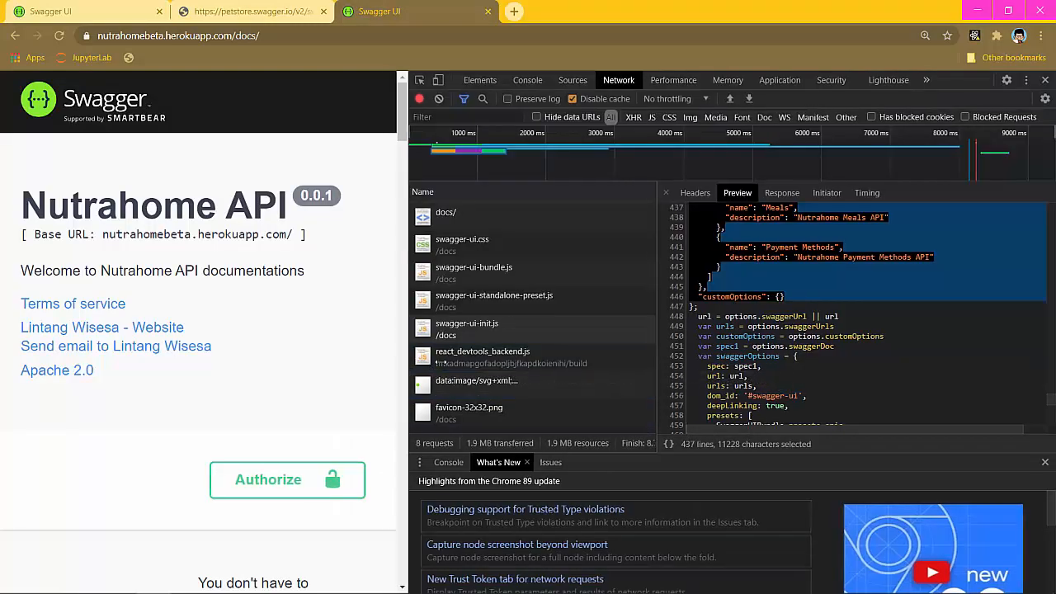
pyautogui.moveTo(406, 363); pyautogui.dragTo(450, 361)
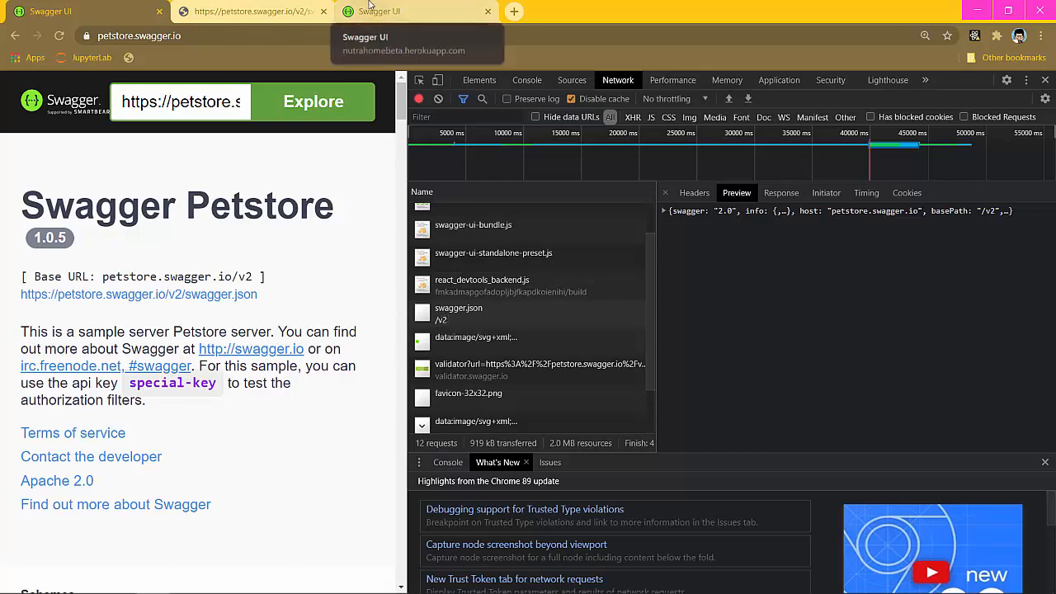
pyautogui.click(369, 10)
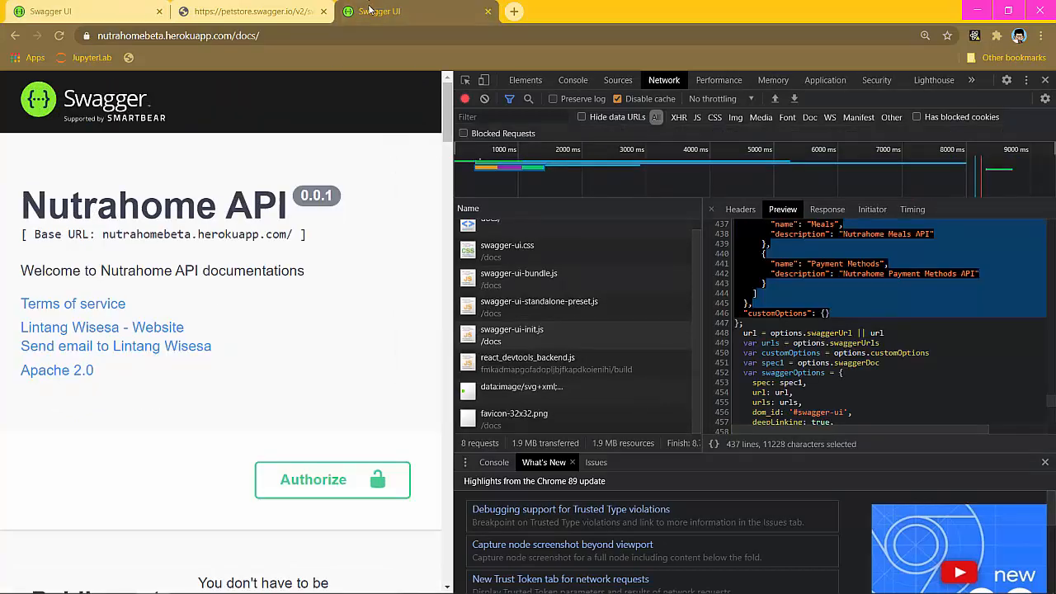
# Examine the swaggerDoc definition in the swagger-ui-init.js preview, highlighting its contact and license sections.
pyautogui.click(530, 343)
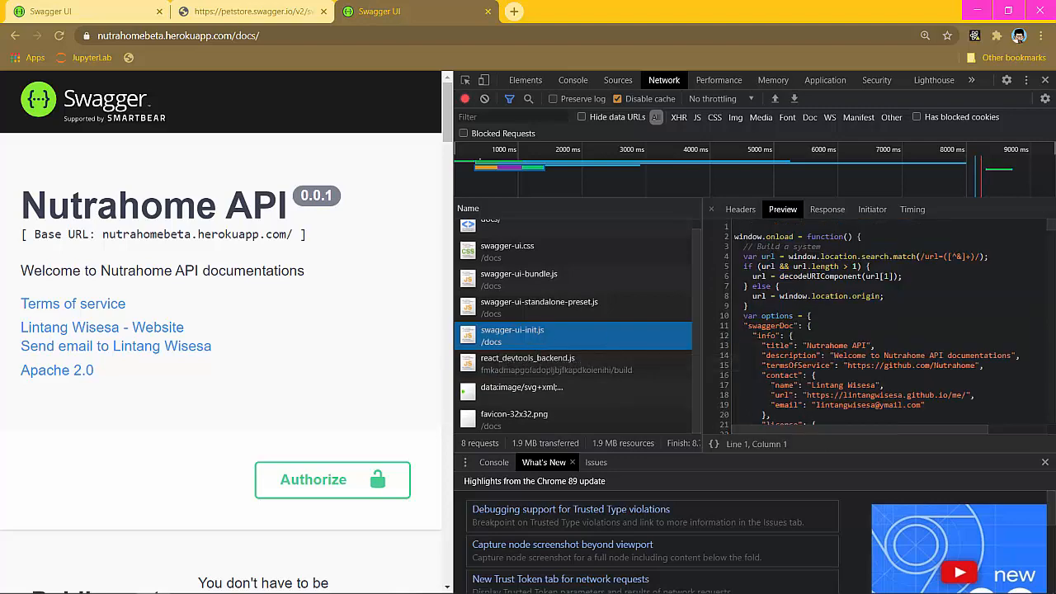
pyautogui.scroll(-3, 866, 326)
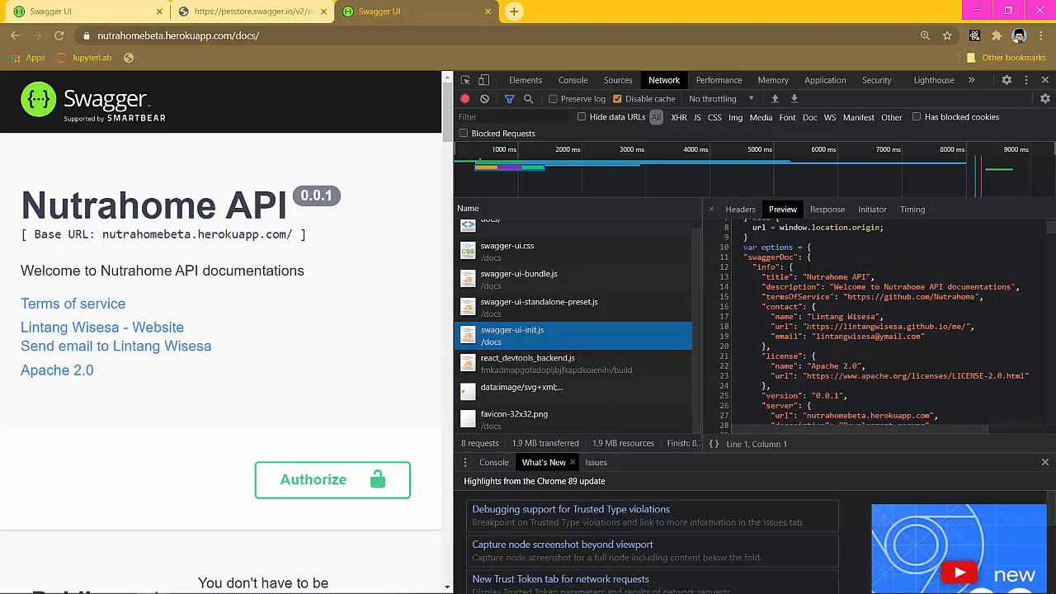
pyautogui.scroll(-1, 866, 325)
pyautogui.moveTo(734, 301); pyautogui.dragTo(735, 371)
pyautogui.moveTo(879, 373); pyautogui.dragTo(885, 384)
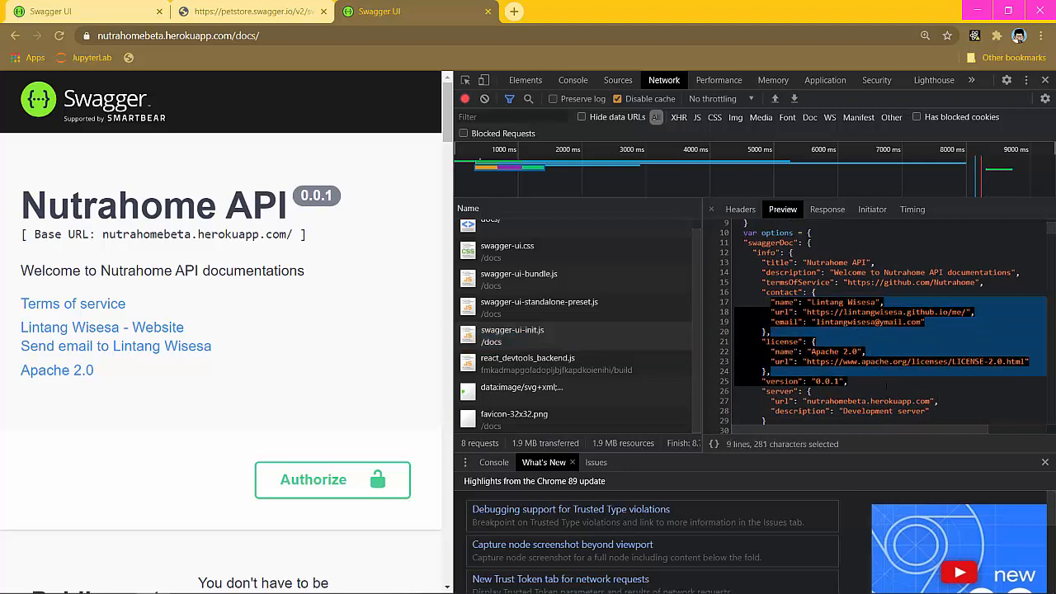
pyautogui.scroll(-6, 885, 385)
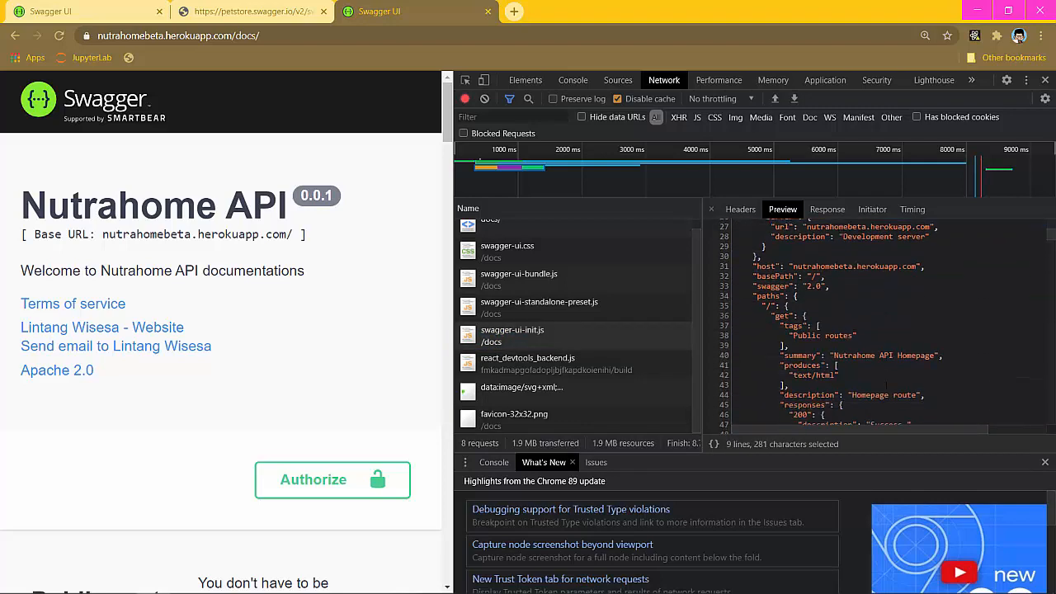
pyautogui.scroll(7, 886, 386)
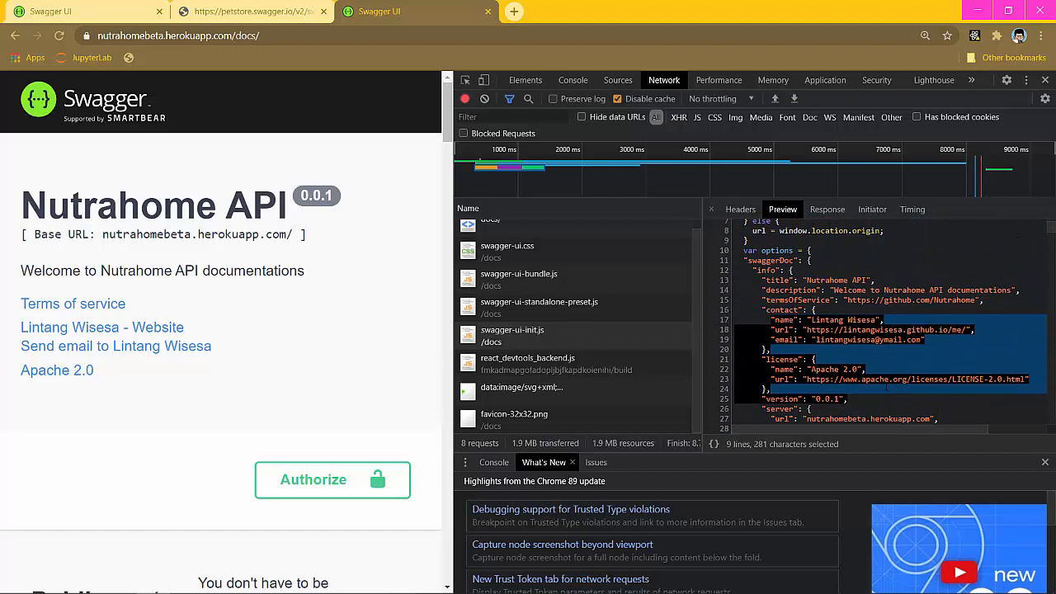
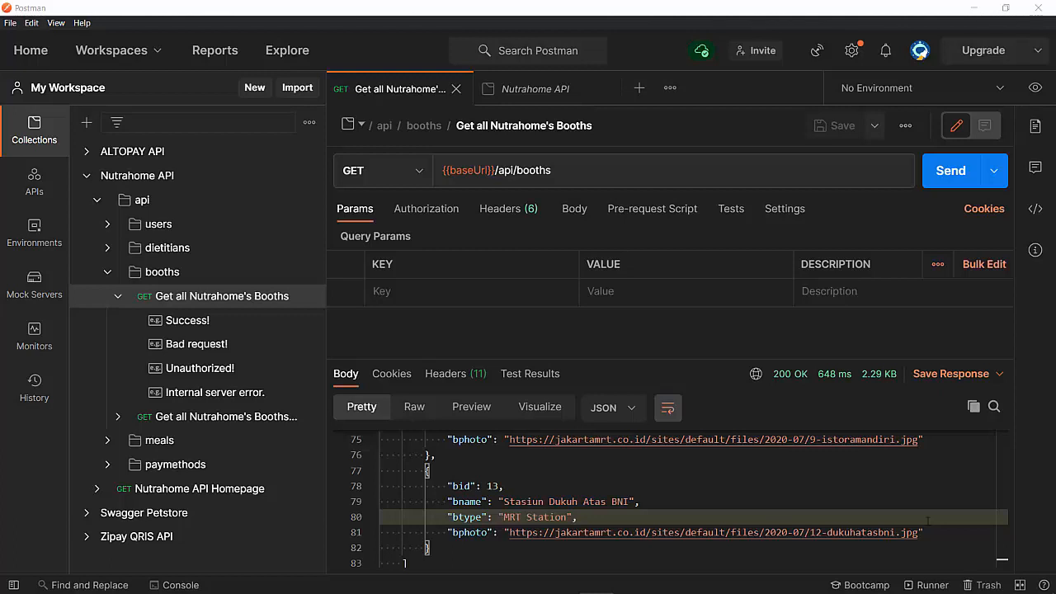
# Open the Nutrahome API collection's overview in Postman, collapsing and re-expanding its folder tree.
pyautogui.click(130, 180)
pyautogui.click(87, 180)
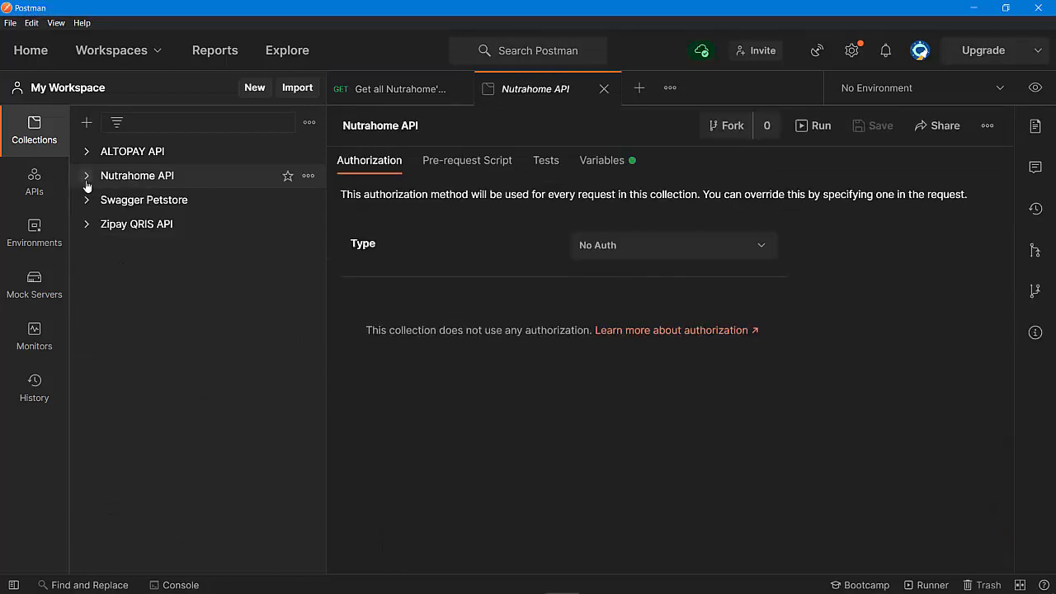
pyautogui.click(86, 181)
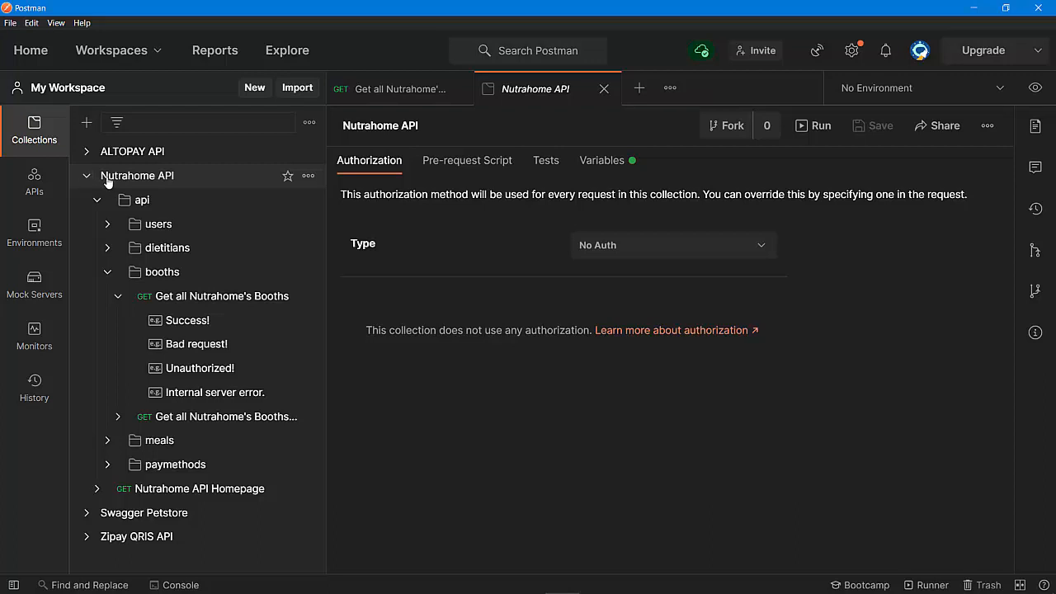
# Export the Nutrahome API collection in Collection v2.1 format to the SwaPost folder under the file name tes.
pyautogui.click(308, 176)
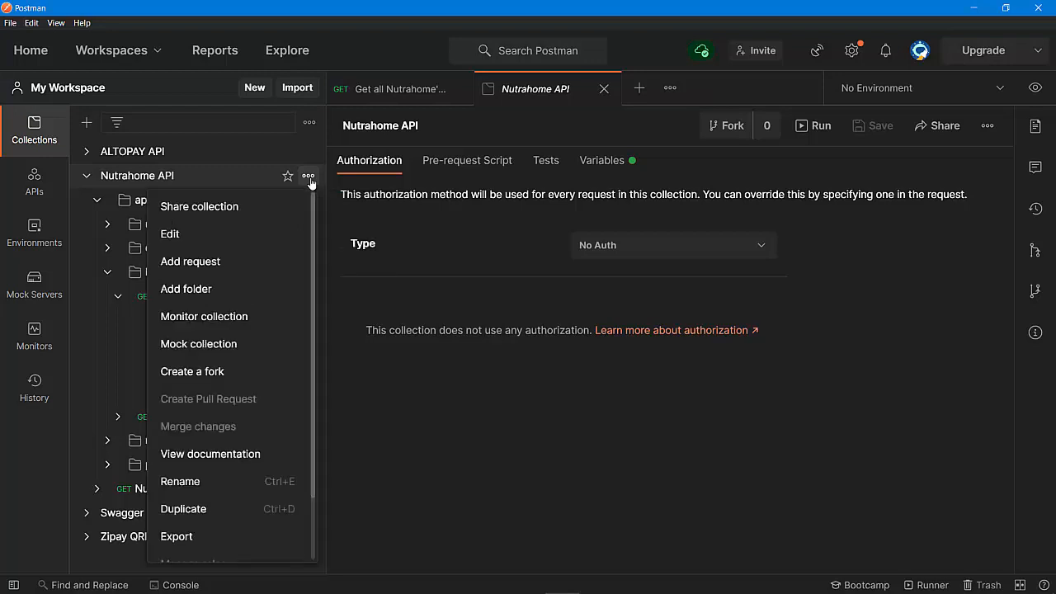
pyautogui.scroll(-1, 242, 406)
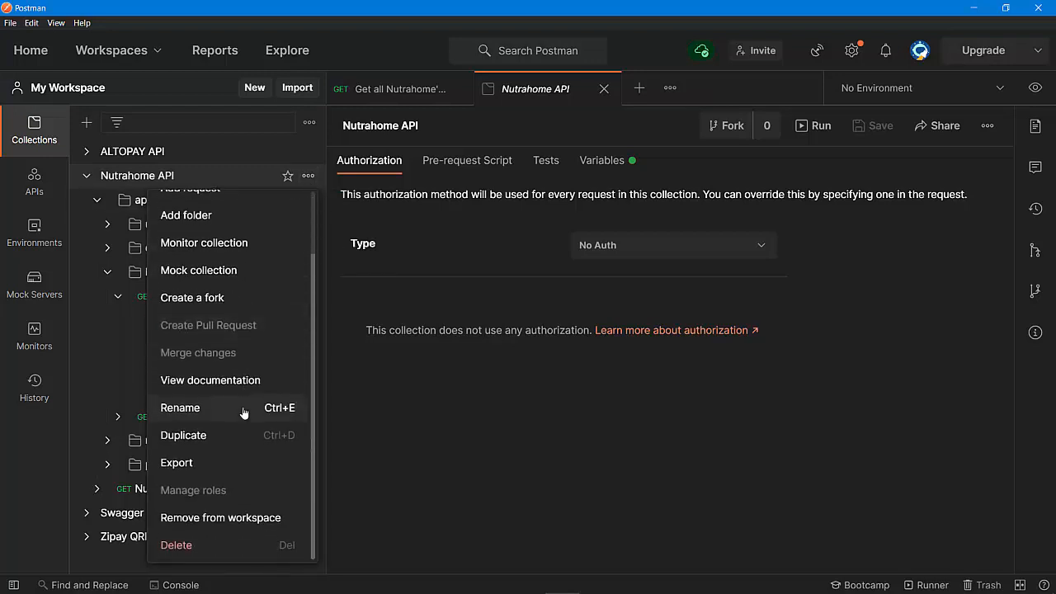
pyautogui.click(200, 468)
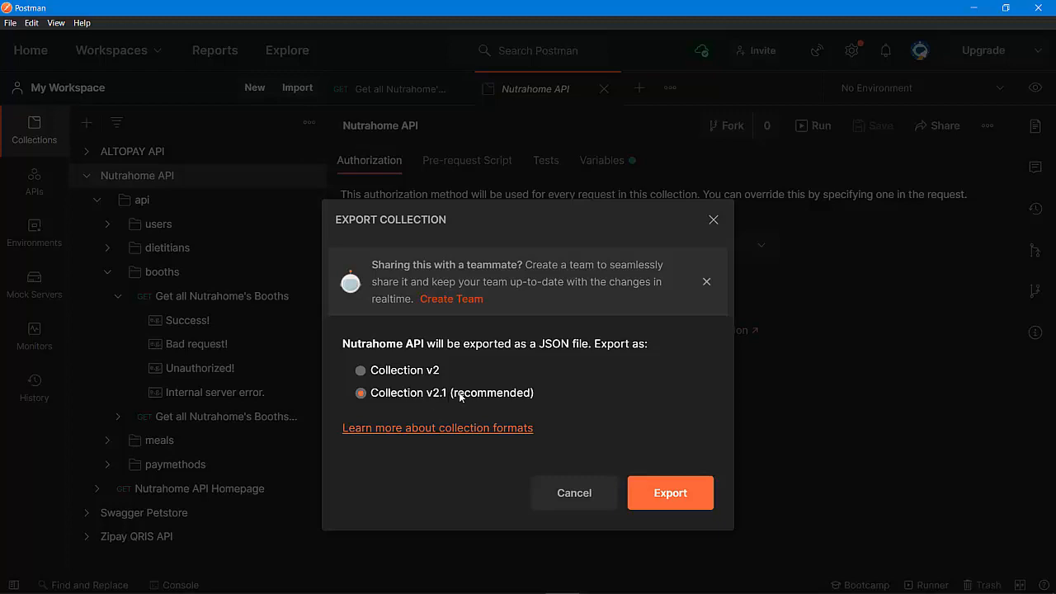
pyautogui.click(656, 493)
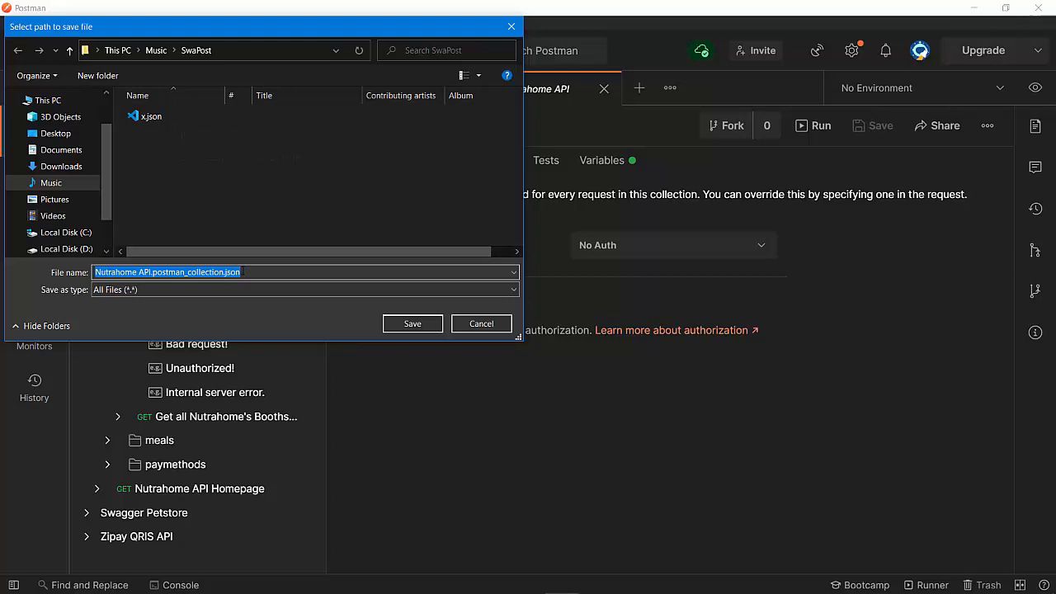
pyautogui.write('nha')
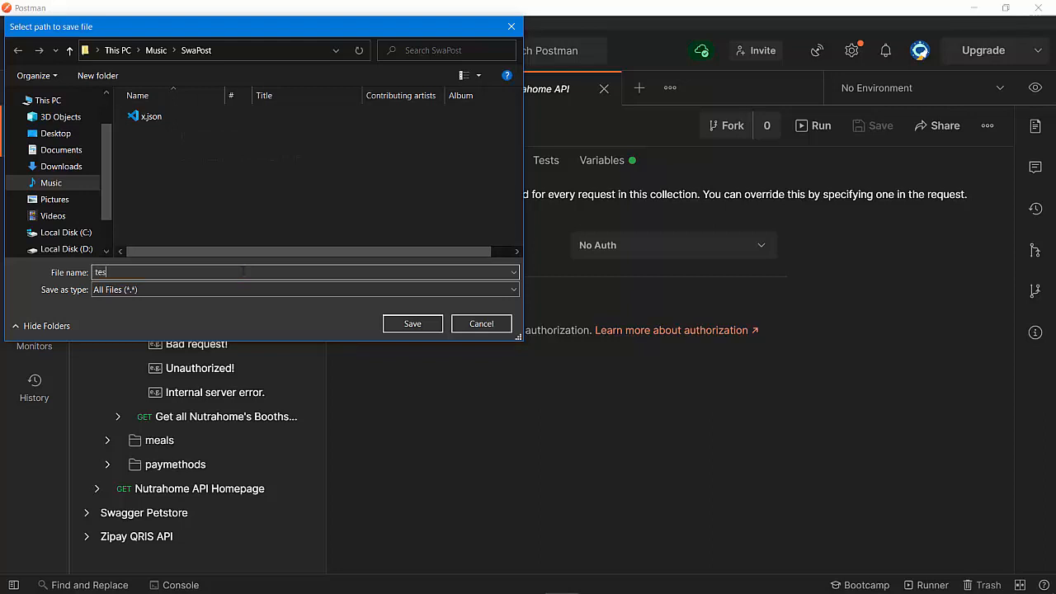
pyautogui.press('Return')
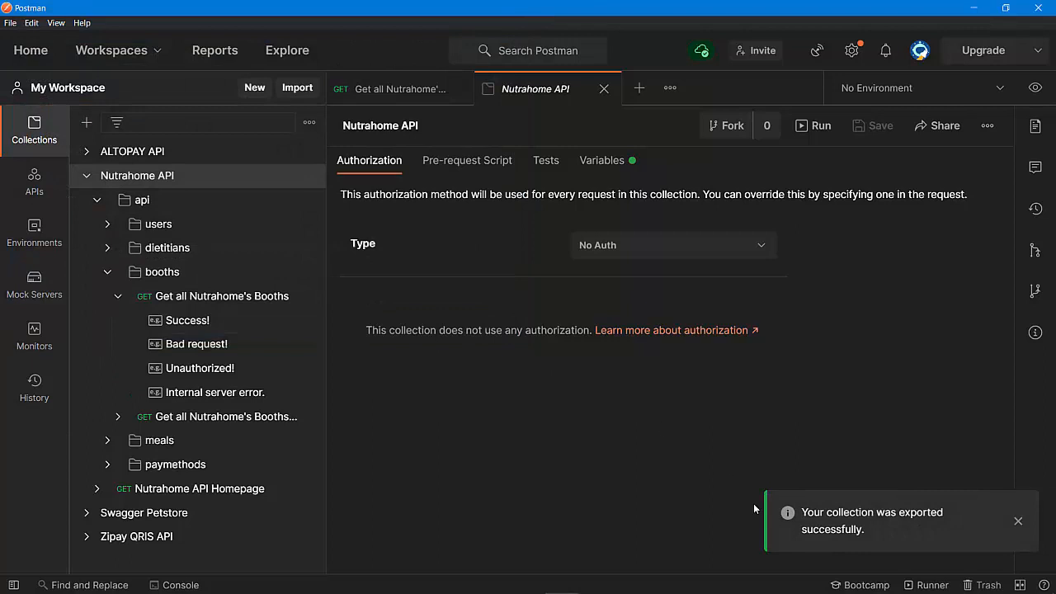
# Switch to Visual Studio Code and rename the exported file tes in the SwaPost folder as tes.json.
pyautogui.hotkey('alt', 'Tab')
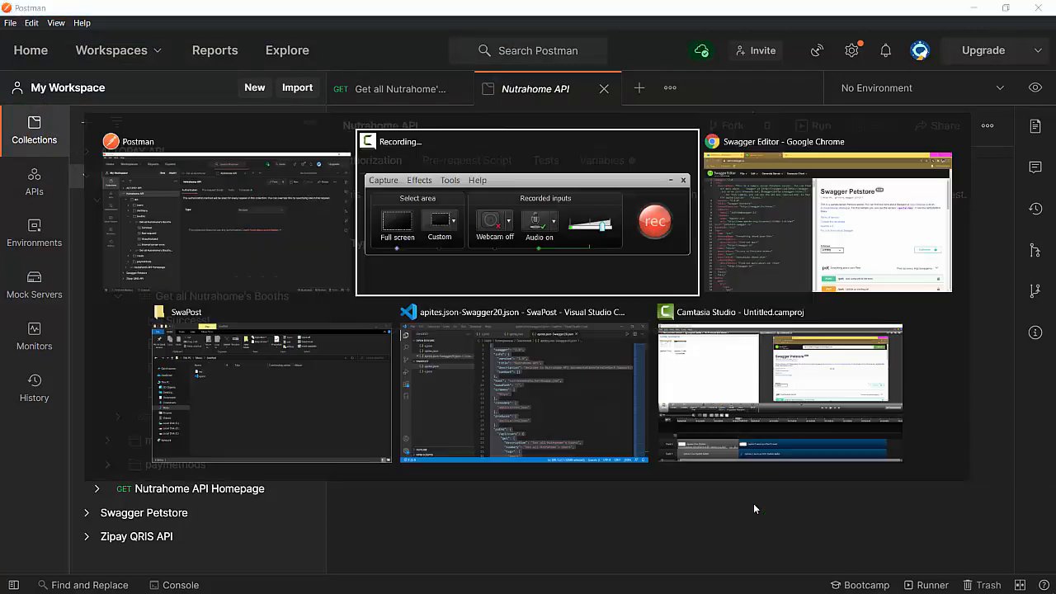
pyautogui.hotkey('alt', 'Tab')
pyautogui.hotkey('alt', 'Tab')
pyautogui.hotkey('alt', 'Tab')
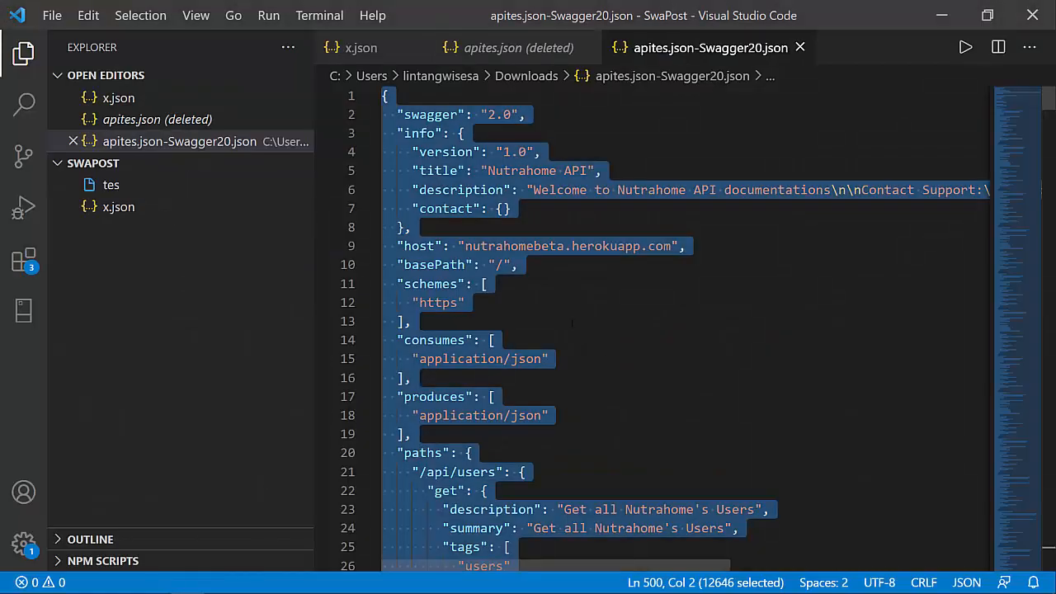
pyautogui.click(151, 189)
pyautogui.press('F2')
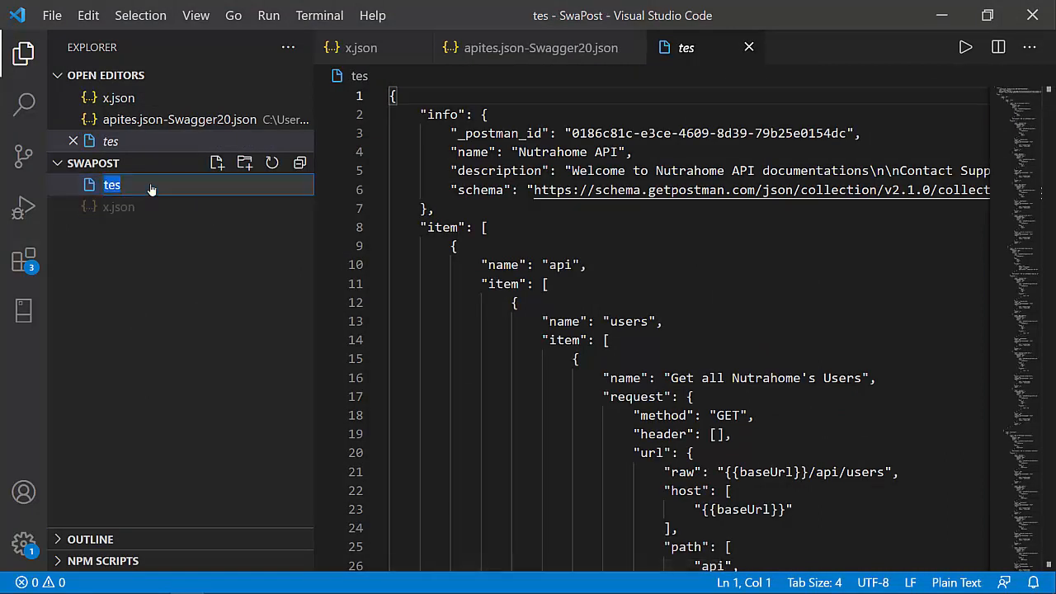
pyautogui.write('.json')
pyautogui.press('Return')
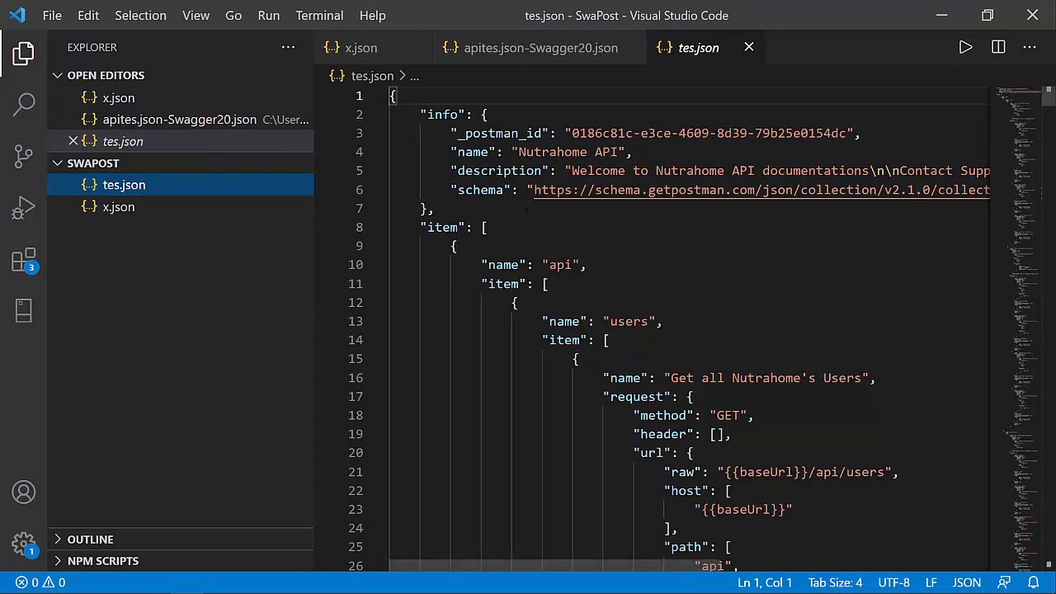
# Skim the exported tes.json, close the apites.json-Swagger20.json file, and copy the entire content of tes.json.
pyautogui.click(528, 213)
pyautogui.scroll(-15, 528, 213)
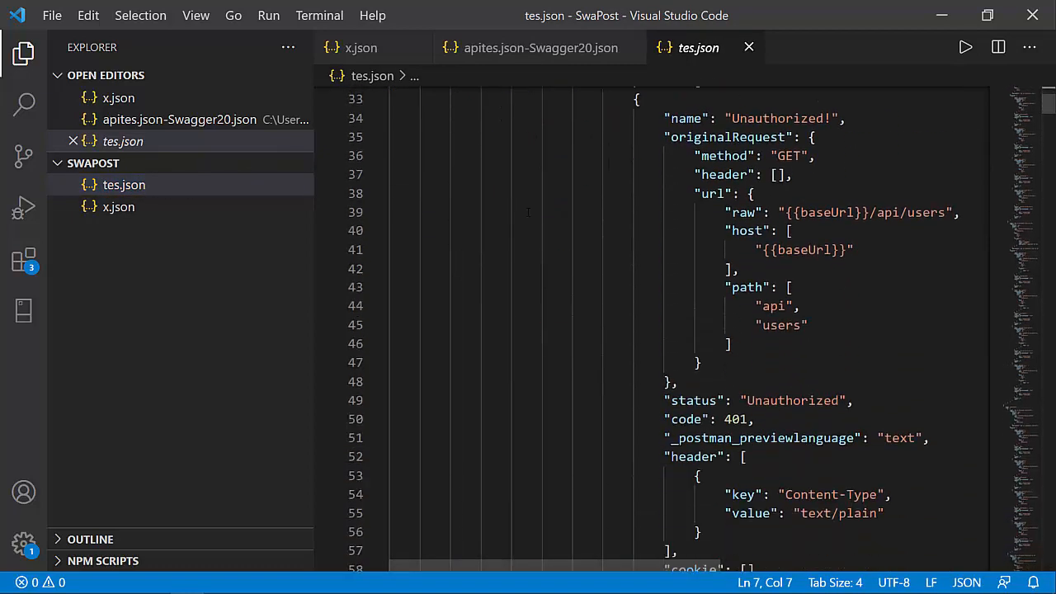
pyautogui.scroll(15, 527, 212)
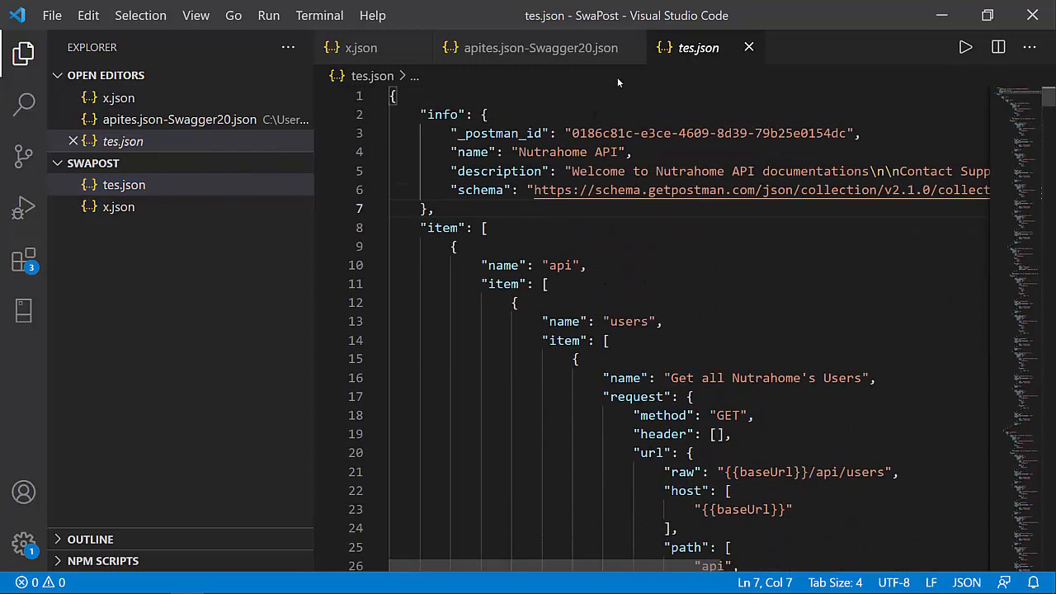
pyautogui.click(630, 47)
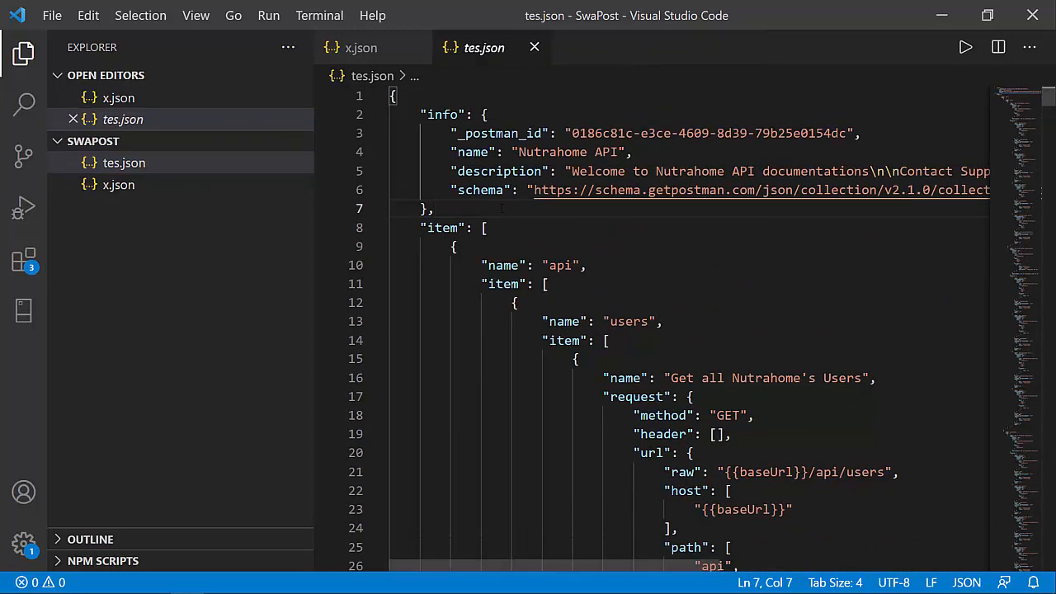
pyautogui.hotkey('ctrl', 'a')
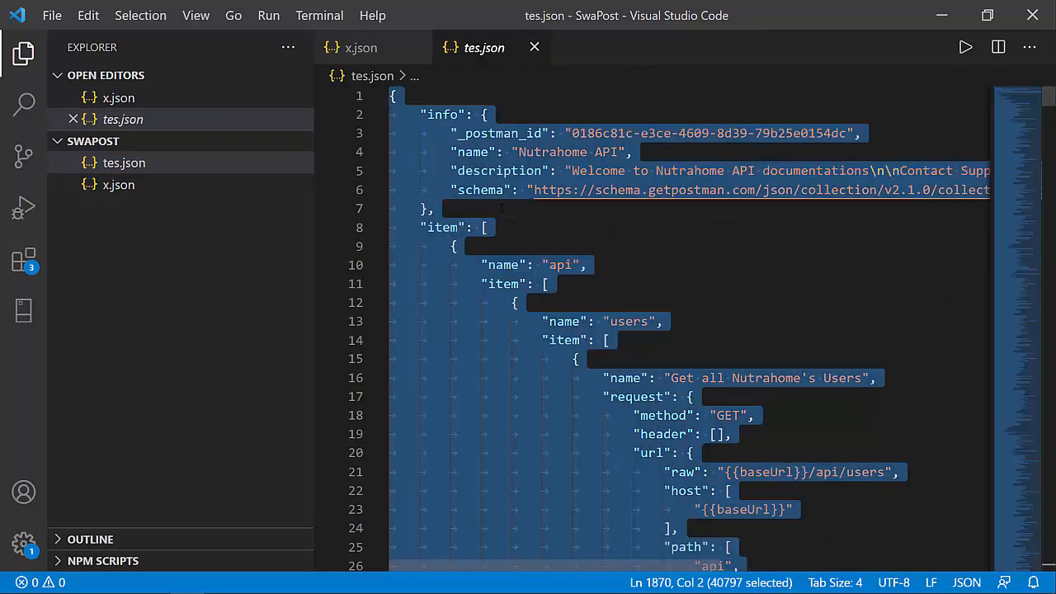
# Switch to Swagger Editor in Chrome and examine the sample Petstore definition, highlighting its opening lines through the schemes section.
pyautogui.hotkey('alt', 'Tab')
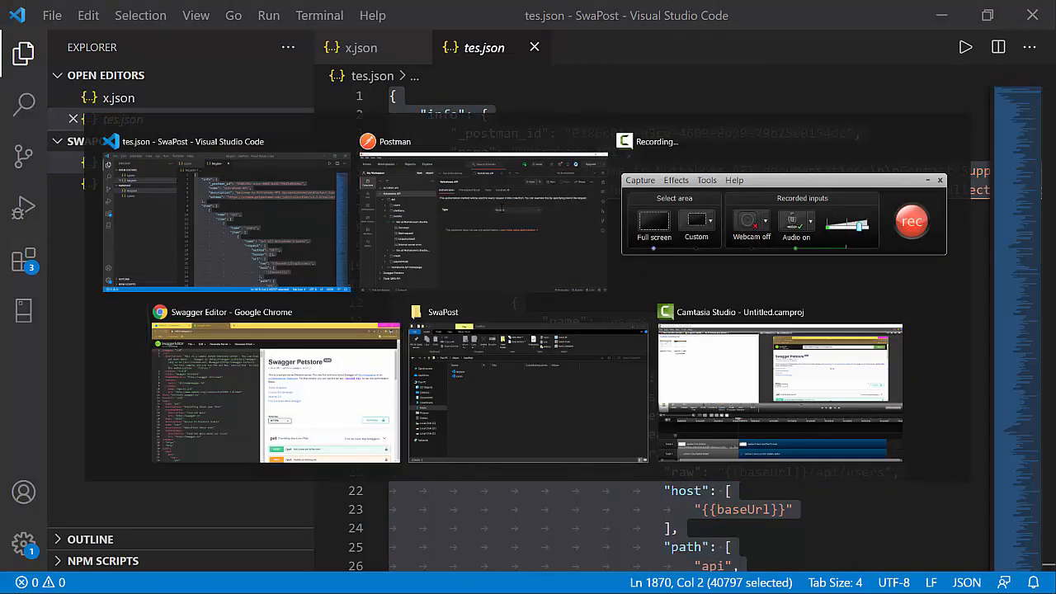
pyautogui.hotkey('alt', 'Tab')
pyautogui.click(182, 37)
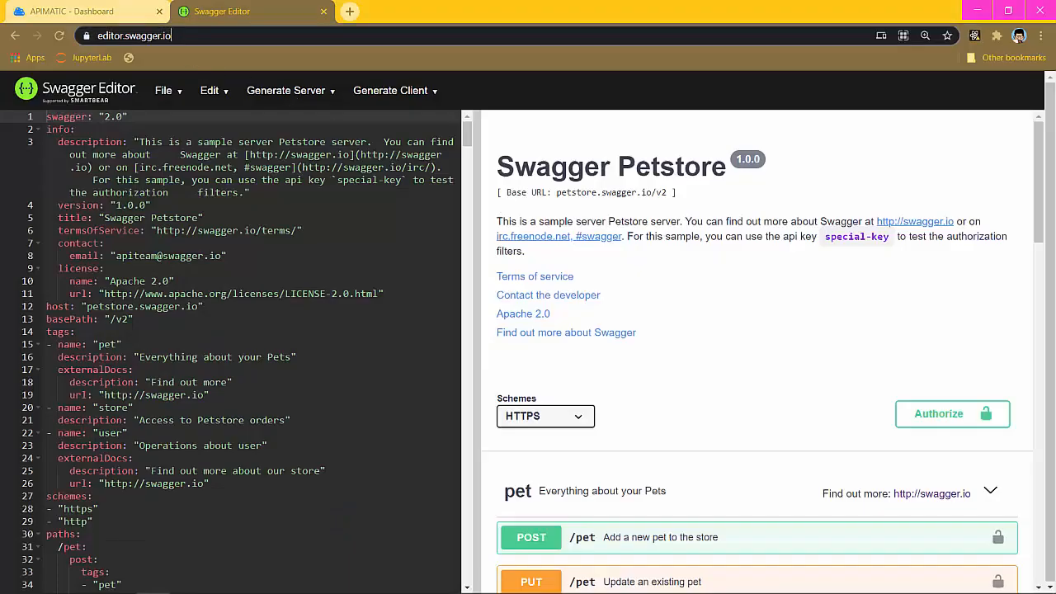
pyautogui.hotkey('ctrl', 'a')
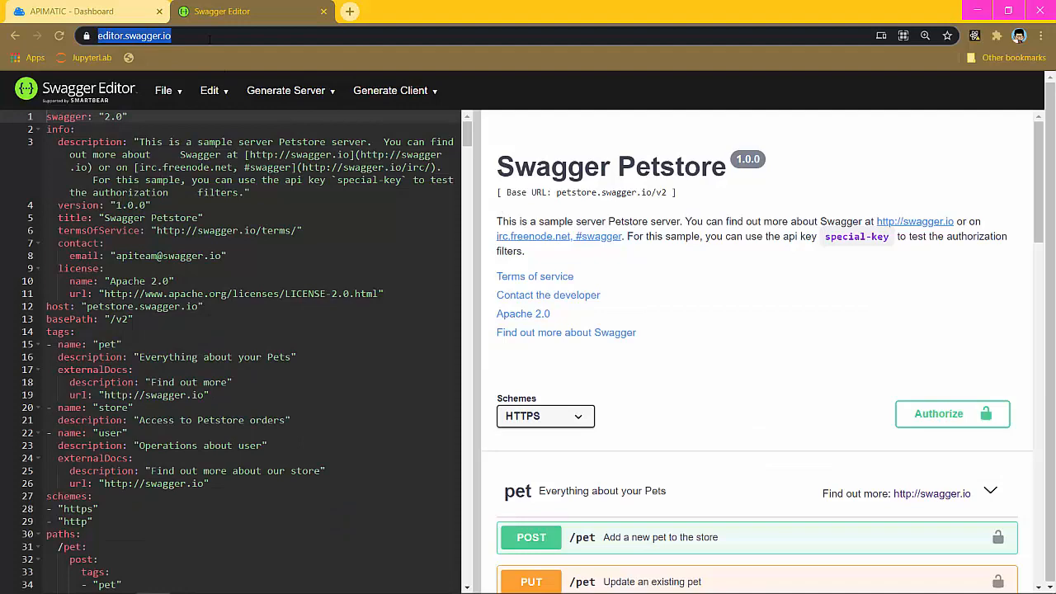
pyautogui.click(253, 250)
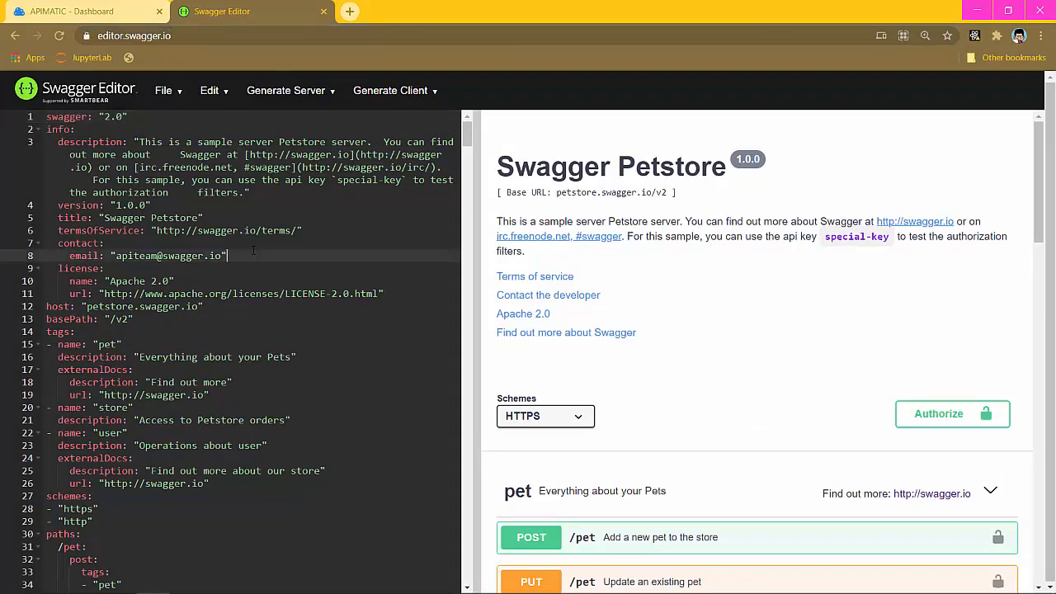
pyautogui.scroll(-2, 253, 250)
pyautogui.scroll(-5, 254, 250)
pyautogui.scroll(7, 253, 250)
pyautogui.moveTo(47, 116); pyautogui.dragTo(332, 524)
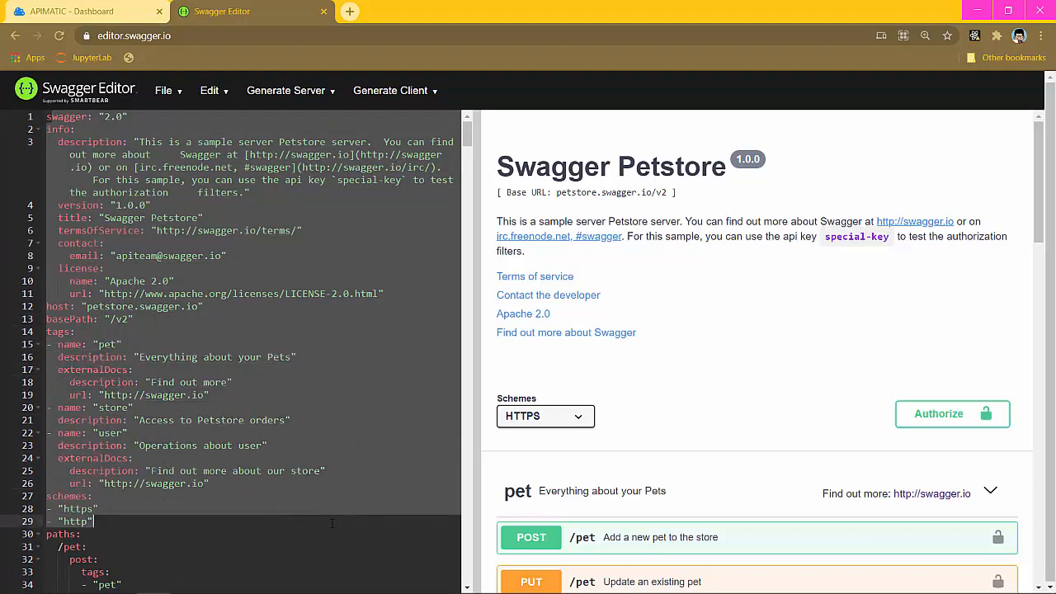
pyautogui.click(331, 523)
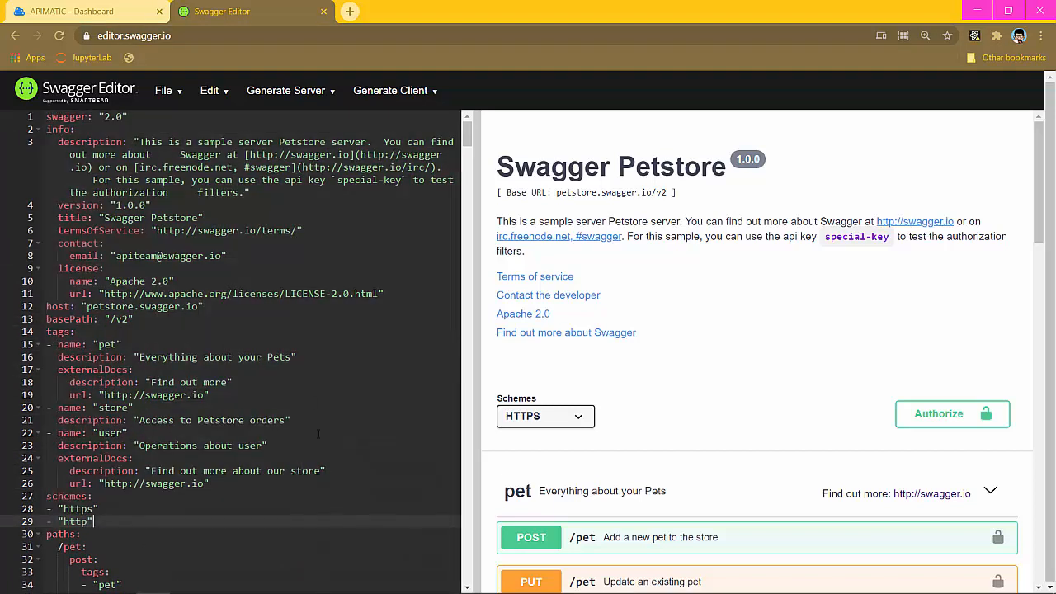
# Replace the entire sample Petstore definition with the copied tes.json content, accepting the conversion from JSON to YAML.
pyautogui.click(163, 327)
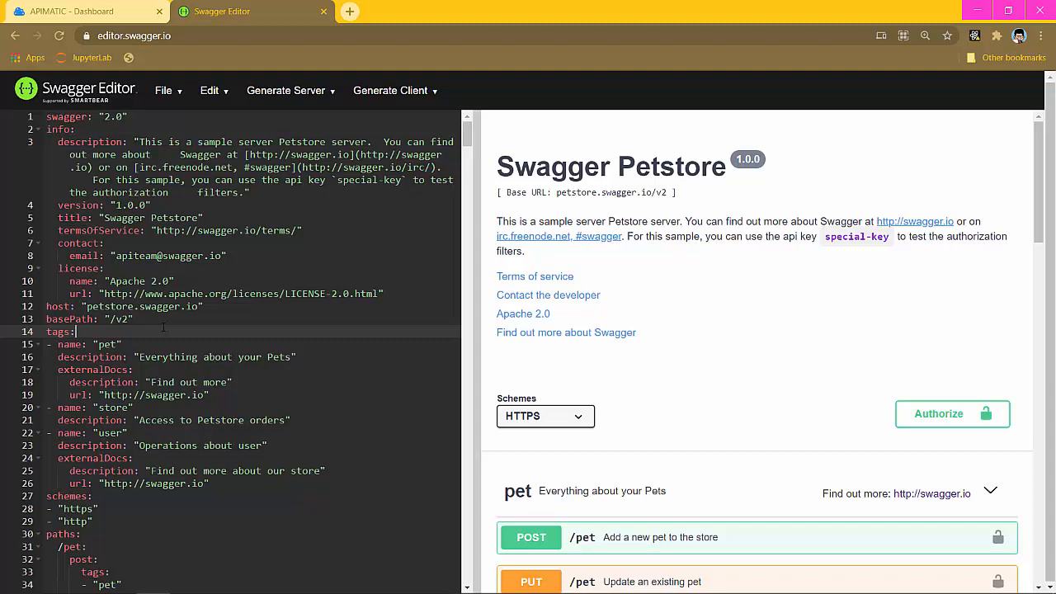
pyautogui.hotkey('ctrl', 'a')
pyautogui.press('BackSpace')
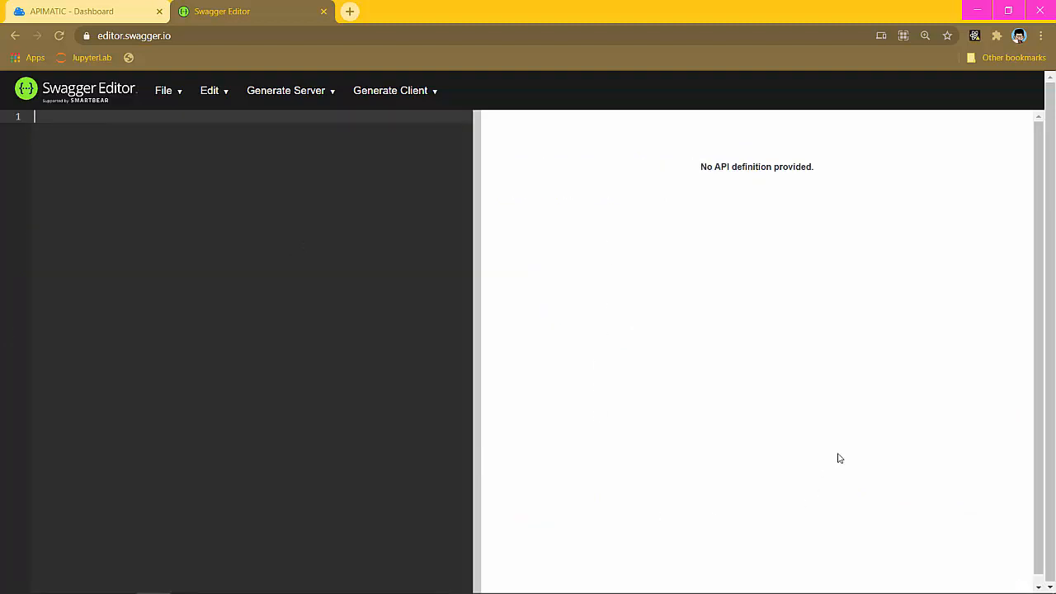
pyautogui.moveTo(701, 167); pyautogui.dragTo(816, 168)
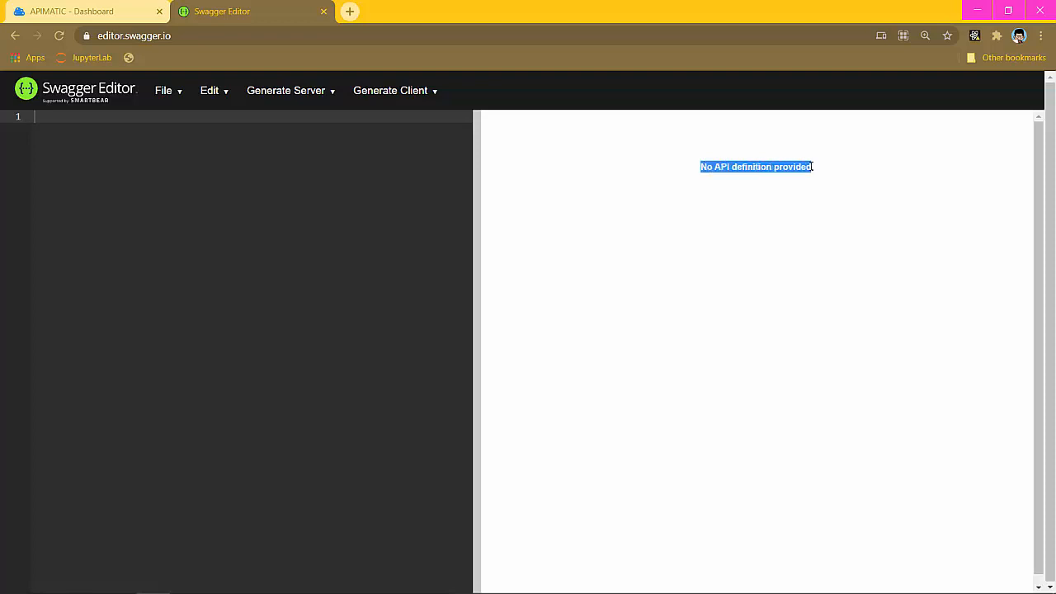
pyautogui.click(354, 234)
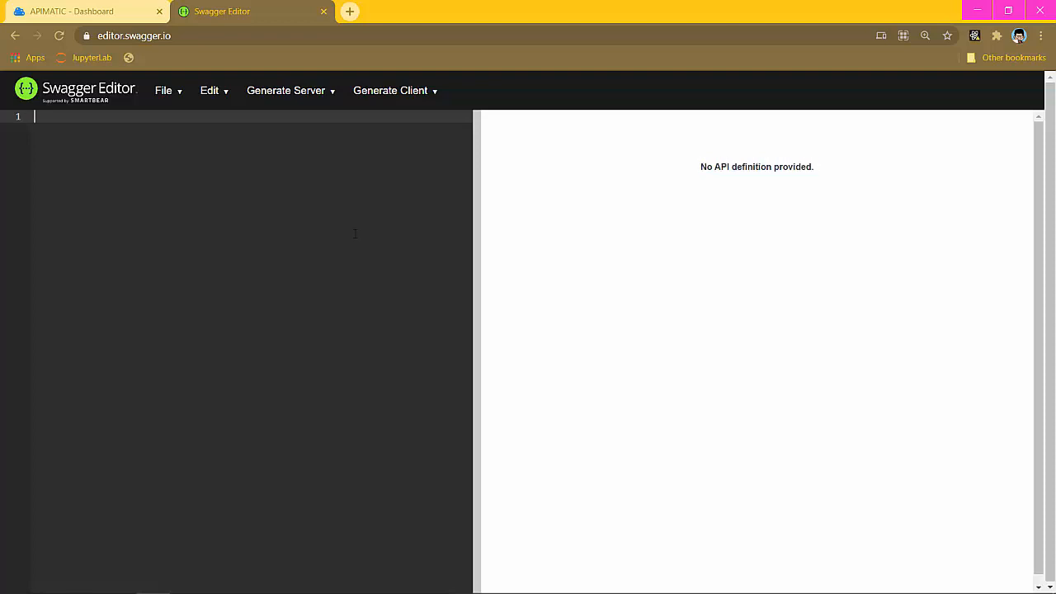
pyautogui.hotkey('ctrl', 'v')
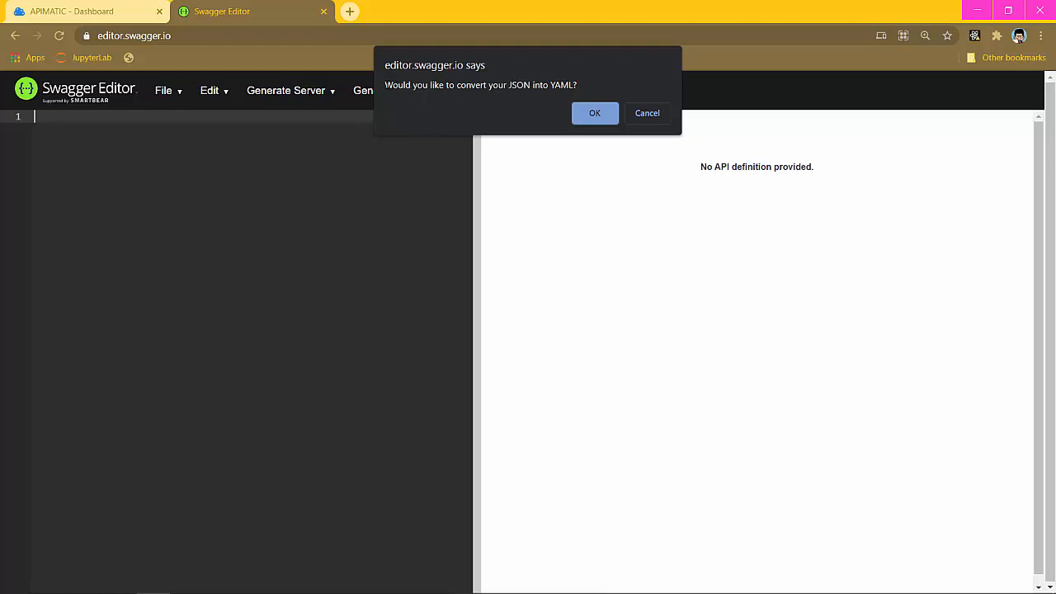
pyautogui.moveTo(386, 85); pyautogui.dragTo(594, 116)
pyautogui.click(594, 116)
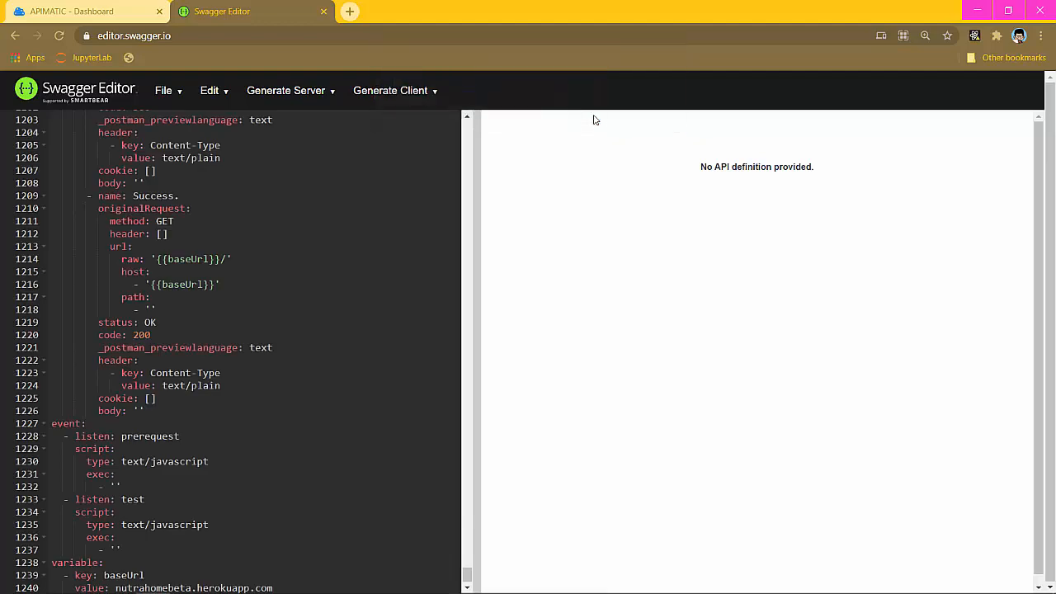
# Examine the converted Nutrahome definition up to its opening info section, along with the message in the preview.
pyautogui.scroll(20, 277, 277)
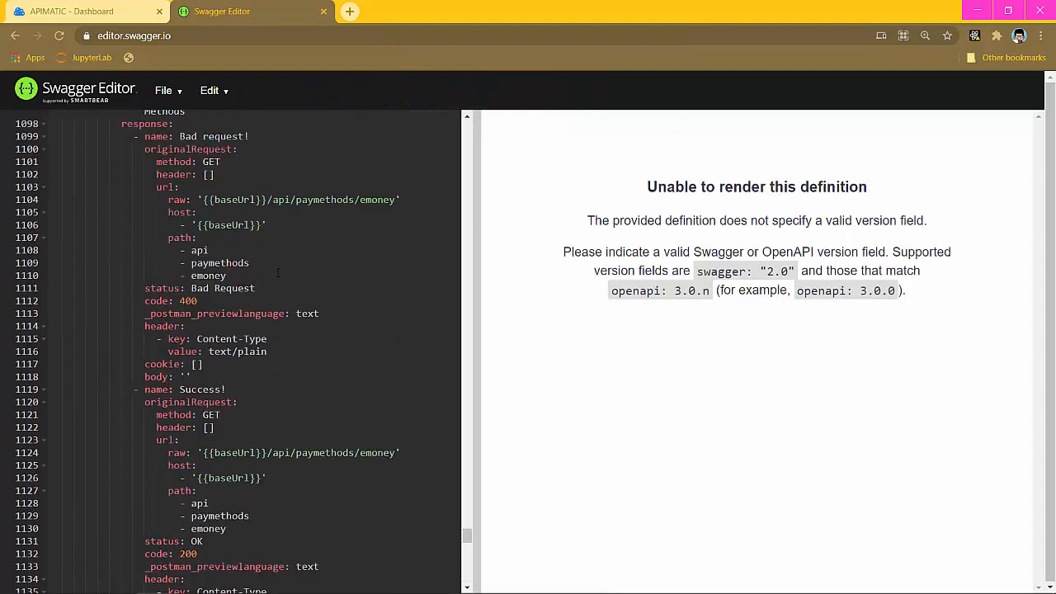
pyautogui.scroll(8, 278, 272)
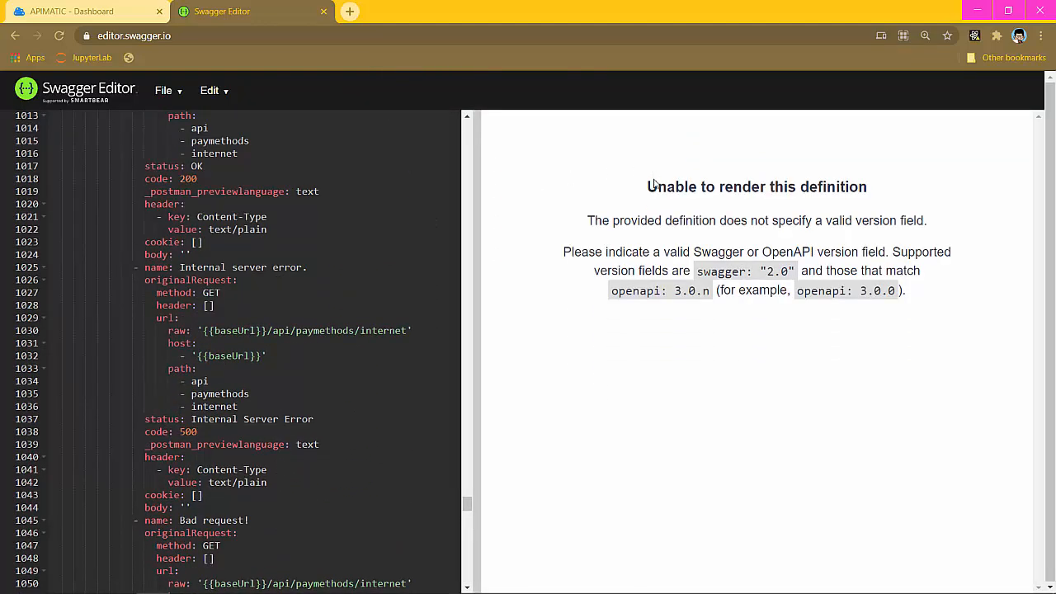
pyautogui.moveTo(648, 187); pyautogui.dragTo(871, 188)
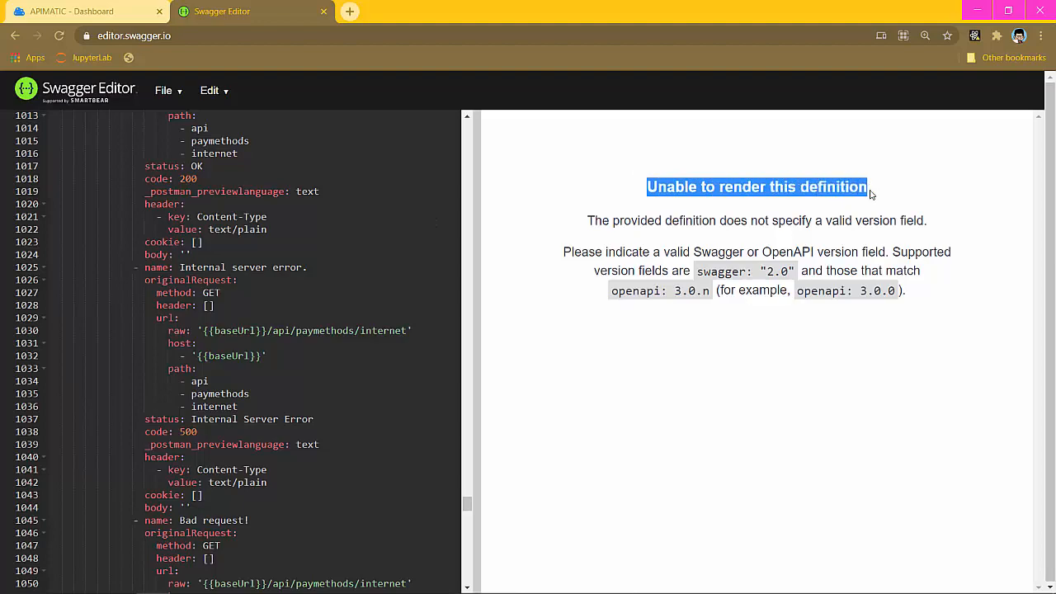
pyautogui.scroll(10, 308, 261)
pyautogui.scroll(17, 309, 270)
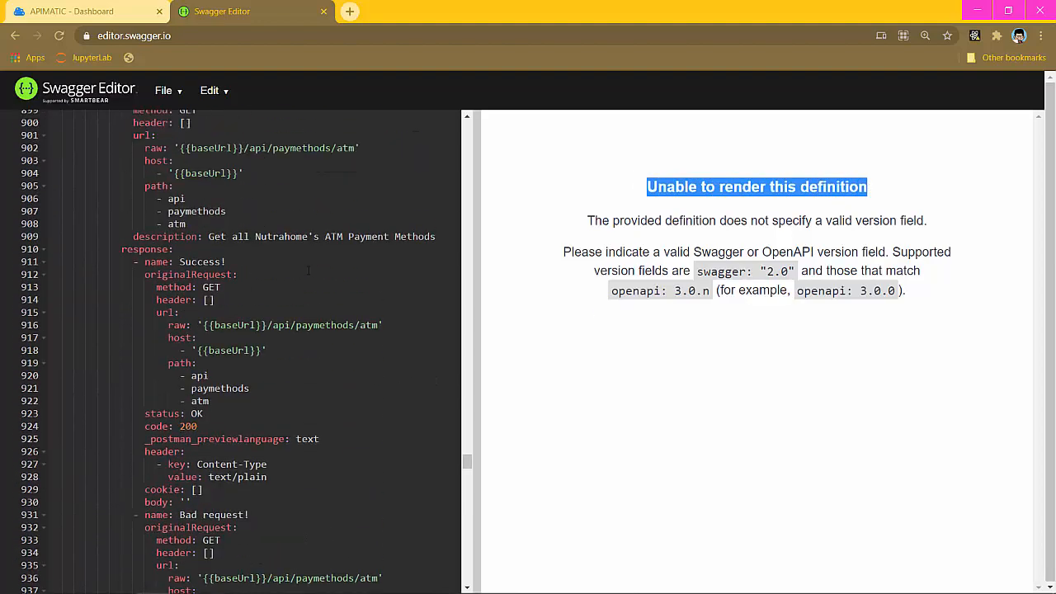
pyautogui.moveTo(469, 428); pyautogui.dragTo(477, 124)
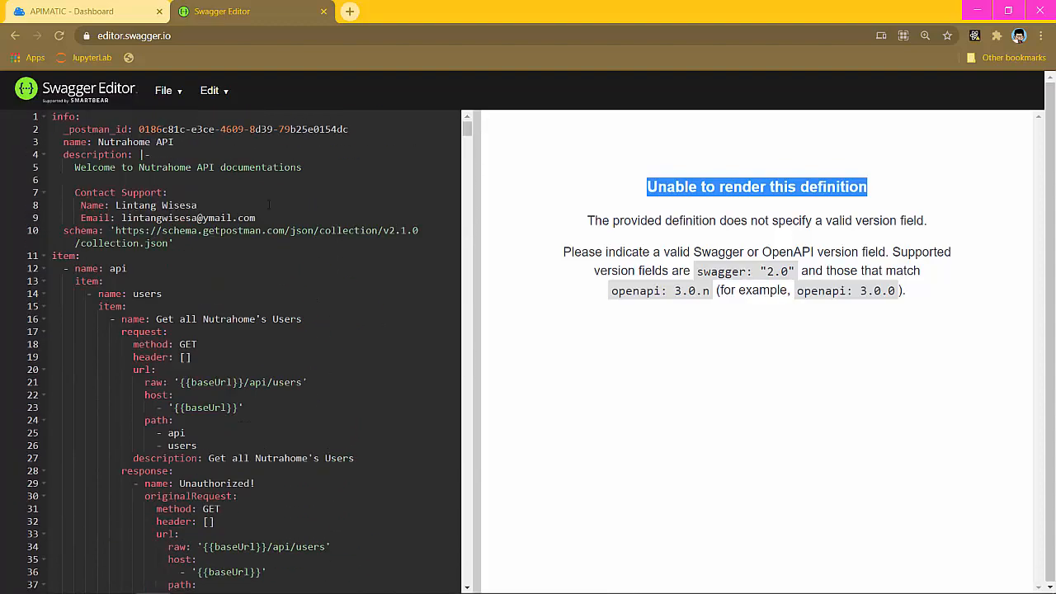
pyautogui.scroll(-4, 263, 209)
pyautogui.scroll(4, 264, 208)
pyautogui.scroll(-4, 278, 364)
pyautogui.scroll(4, 200, 306)
# Leave the Nutrahome definition in Swagger Editor and switch to the APIMATIC dashboard.
pyautogui.click(328, 281)
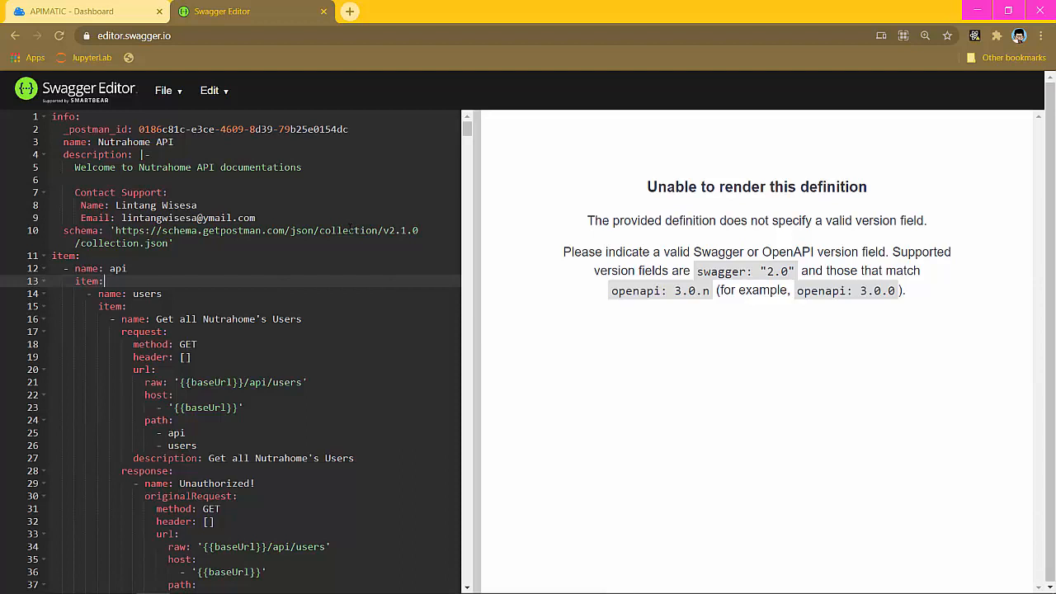
pyautogui.hotkey('ctrl', 'a')
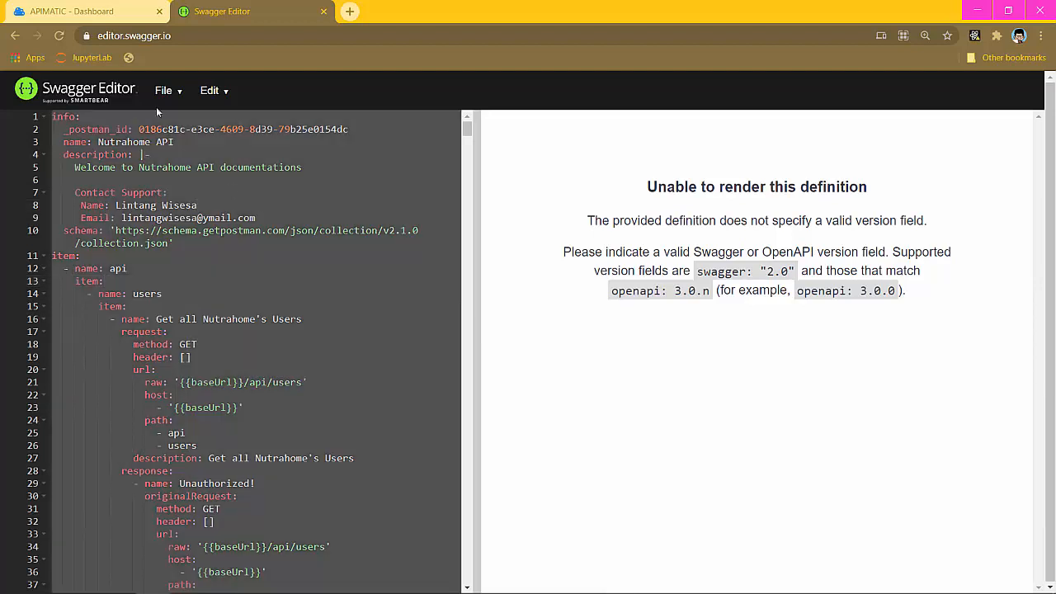
pyautogui.click(223, 246)
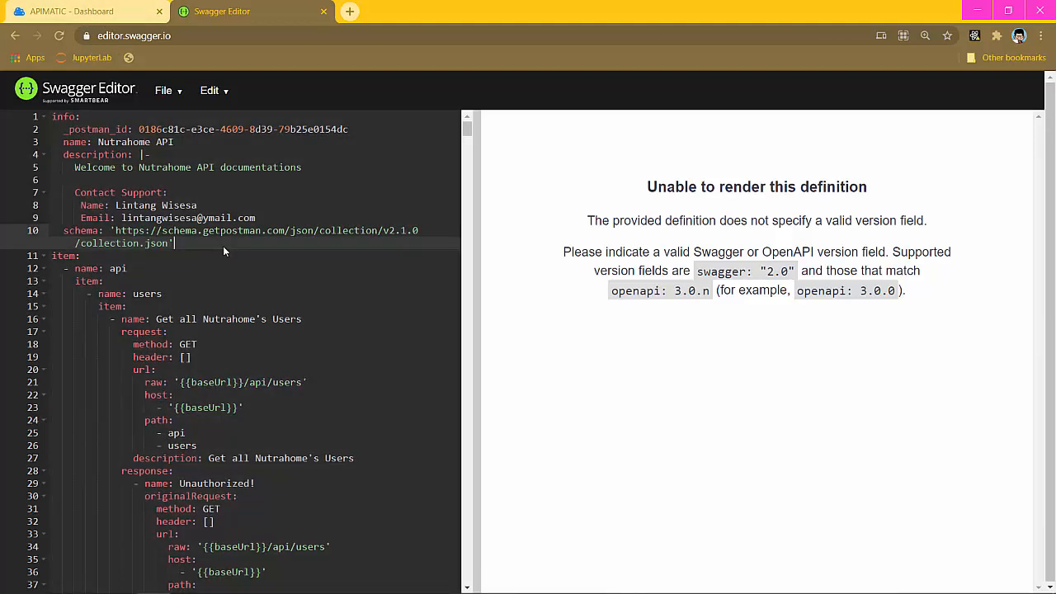
pyautogui.click(85, 6)
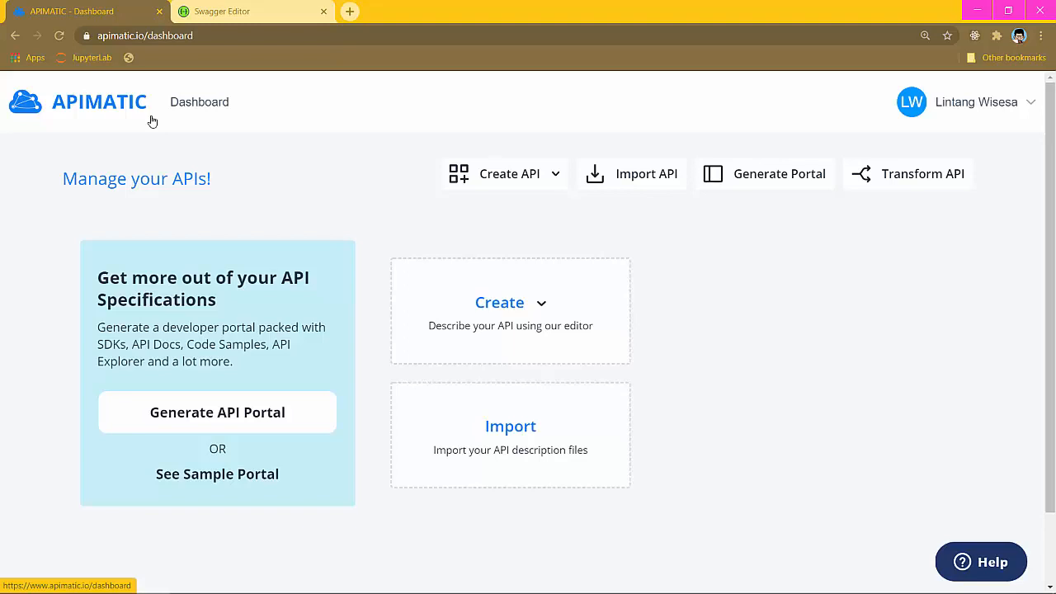
# Start an API transformation and upload tes.json from the SwaPost folder as the API spec.
pyautogui.click(918, 182)
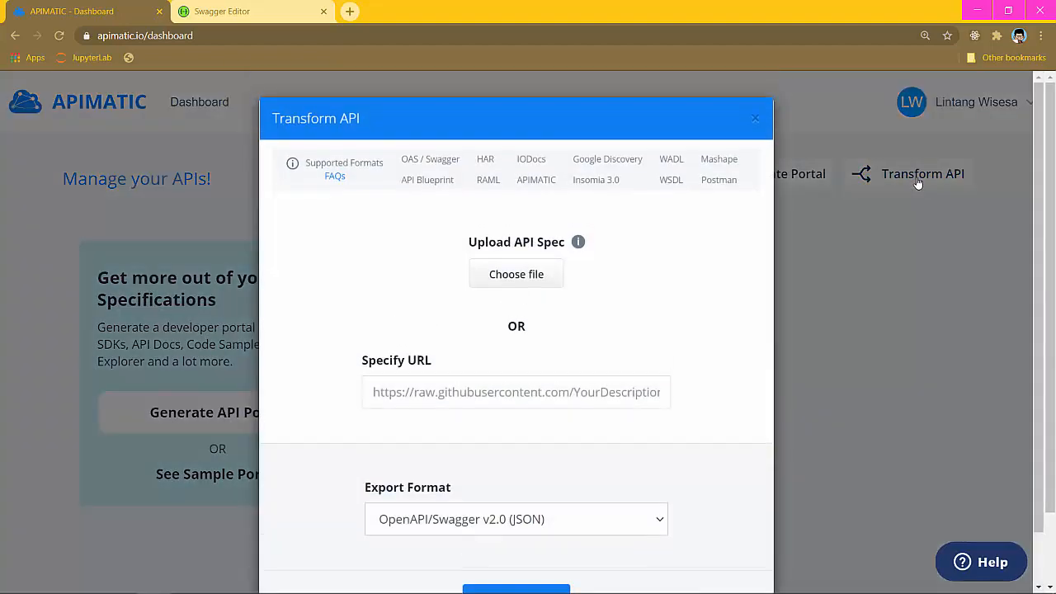
pyautogui.scroll(-1, 659, 253)
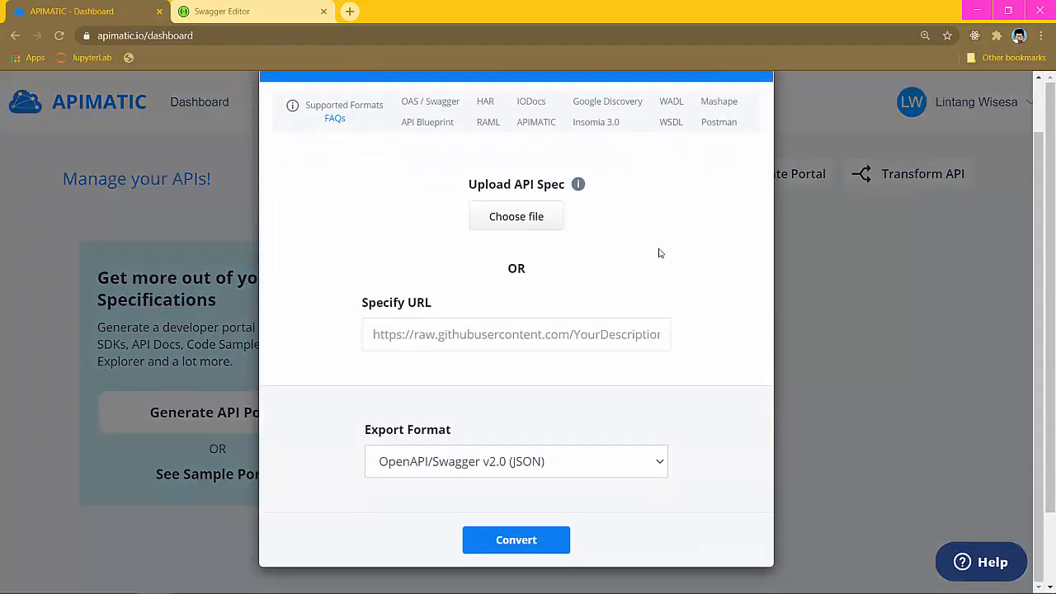
pyautogui.click(521, 226)
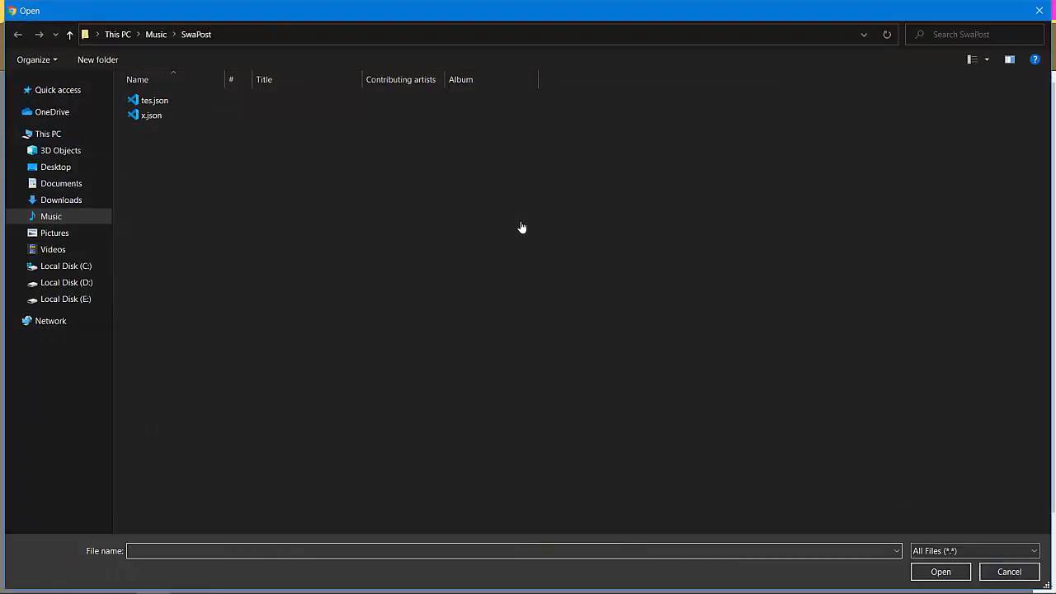
pyautogui.click(154, 103)
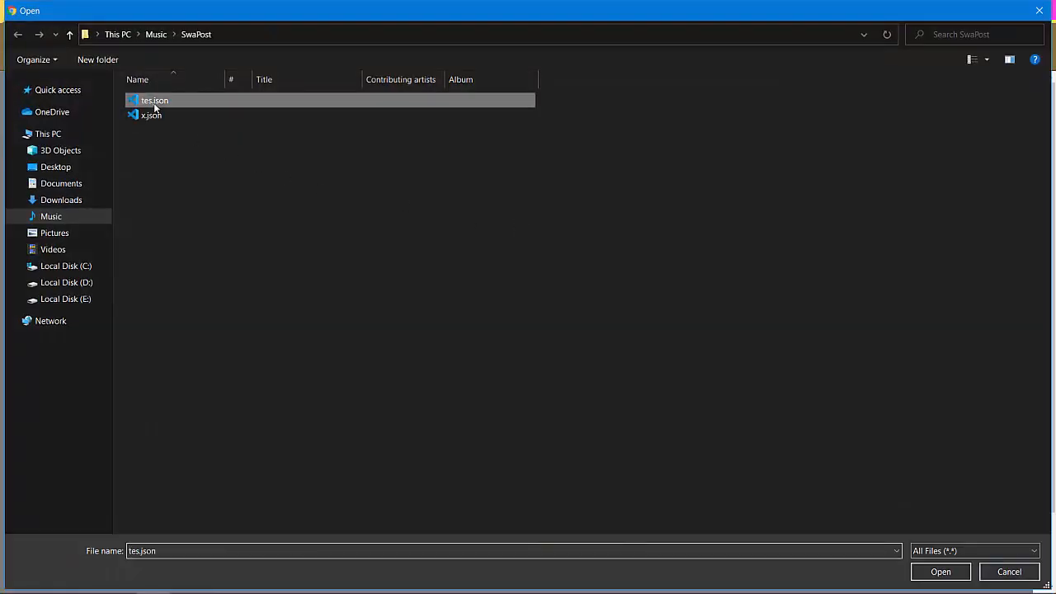
pyautogui.click(955, 574)
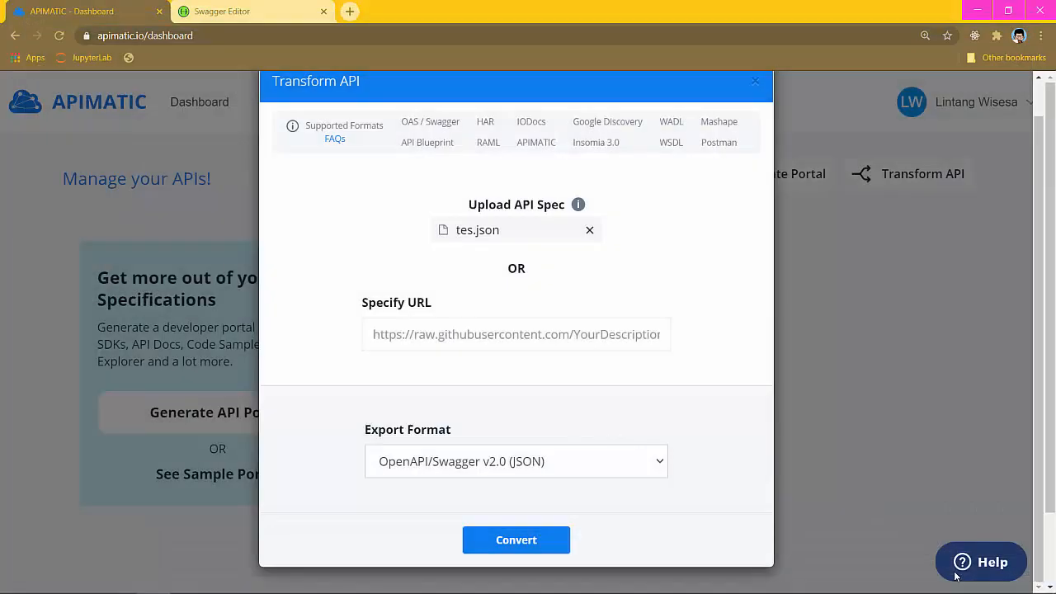
# Choose OpenAPI/Swagger v2.0 (JSON) as the export format and convert the uploaded tes.json.
pyautogui.scroll(-1, 542, 288)
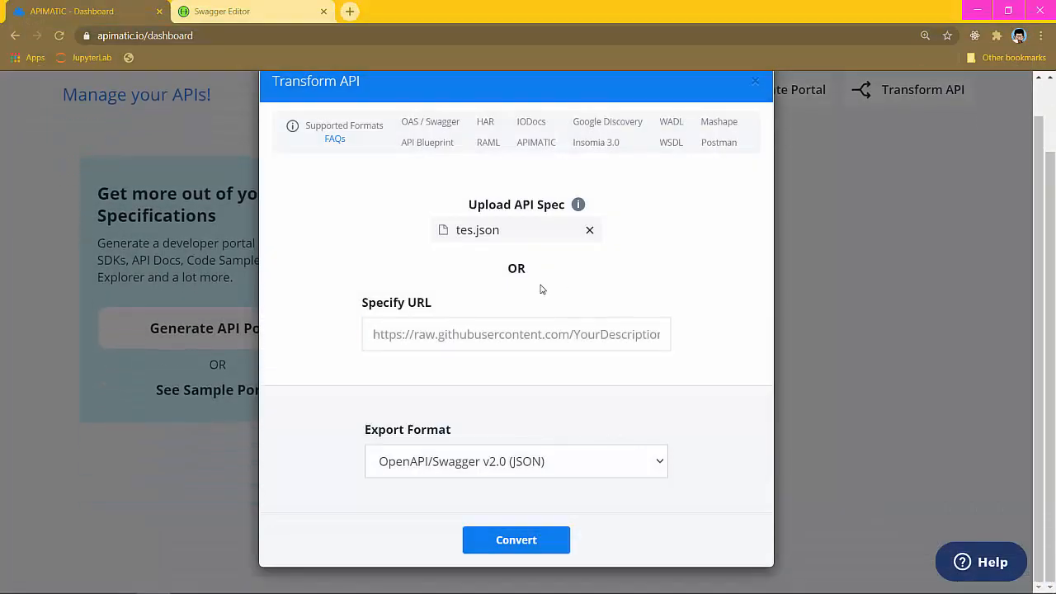
pyautogui.moveTo(367, 435); pyautogui.dragTo(451, 433)
pyautogui.click(541, 463)
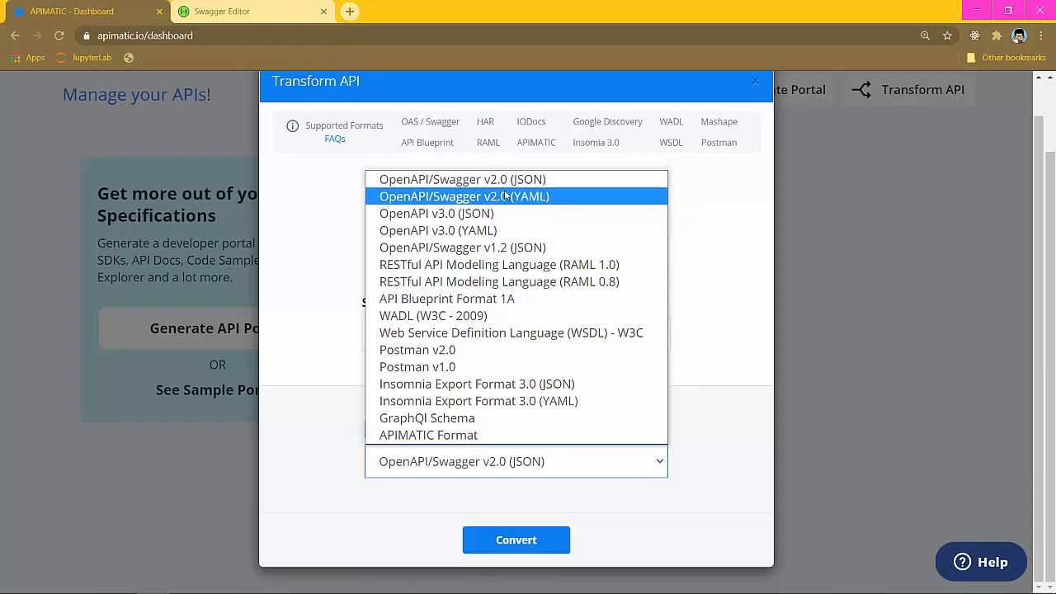
pyautogui.click(535, 181)
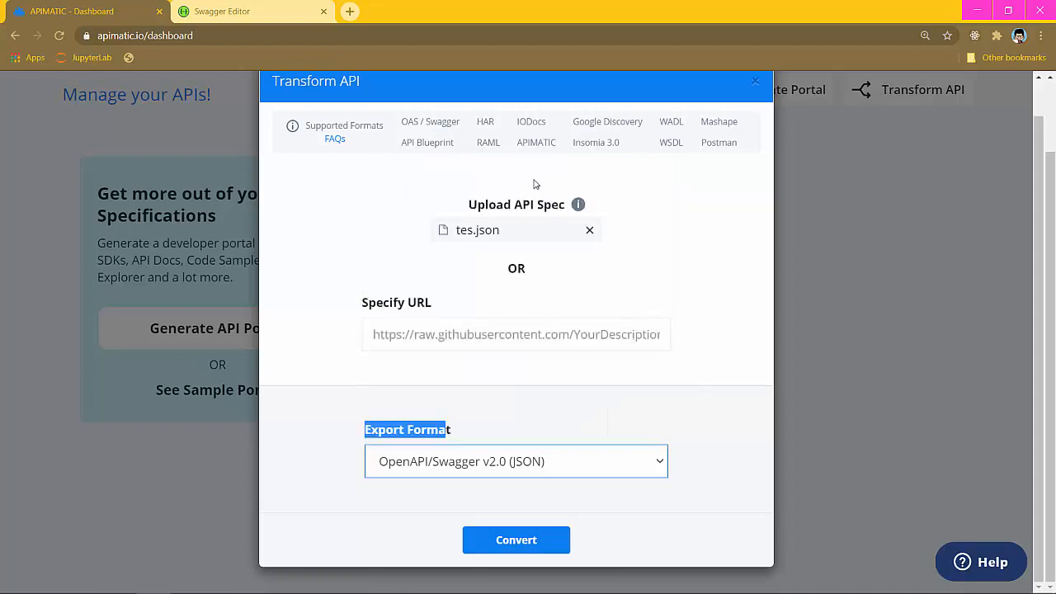
pyautogui.click(529, 540)
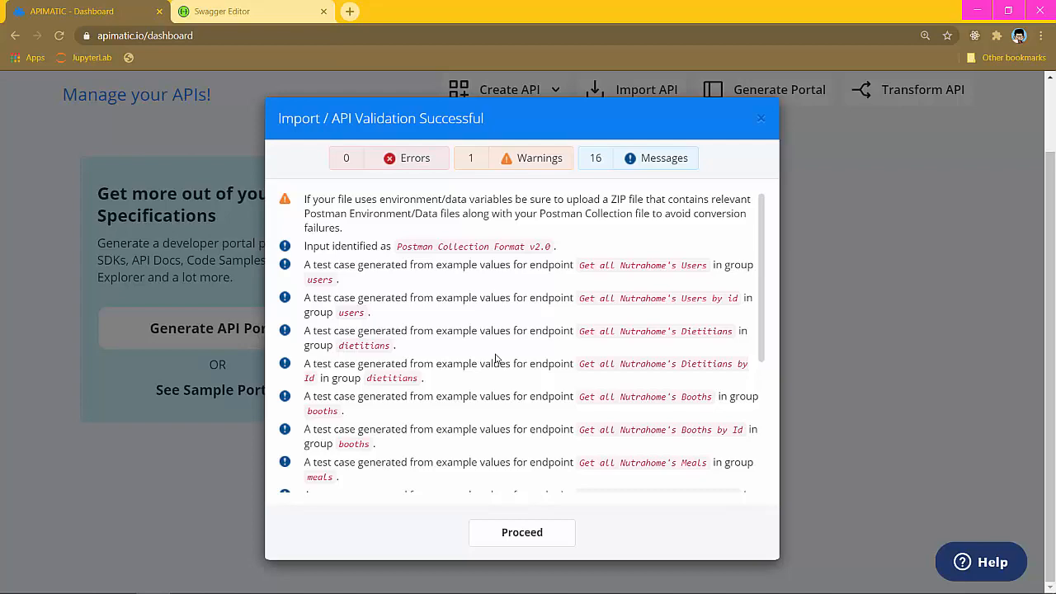
# Review the validation messages, proceed with the transformation to download the converted file, and dismiss the completion dialog.
pyautogui.scroll(-5, 496, 357)
pyautogui.scroll(5, 496, 358)
pyautogui.scroll(-1, 496, 358)
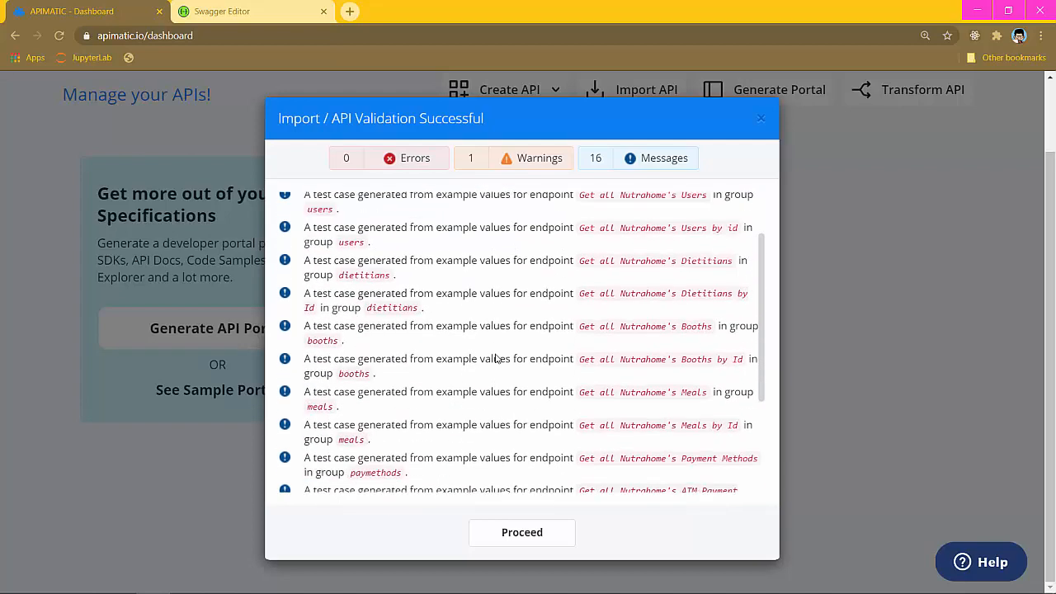
pyautogui.scroll(-5, 496, 358)
pyautogui.click(518, 538)
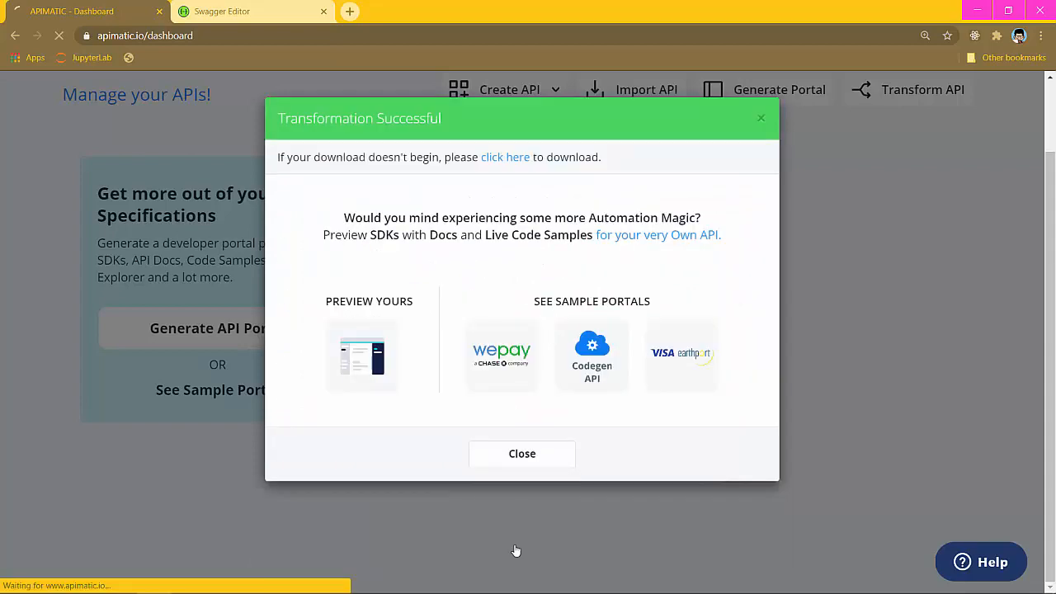
pyautogui.click(514, 454)
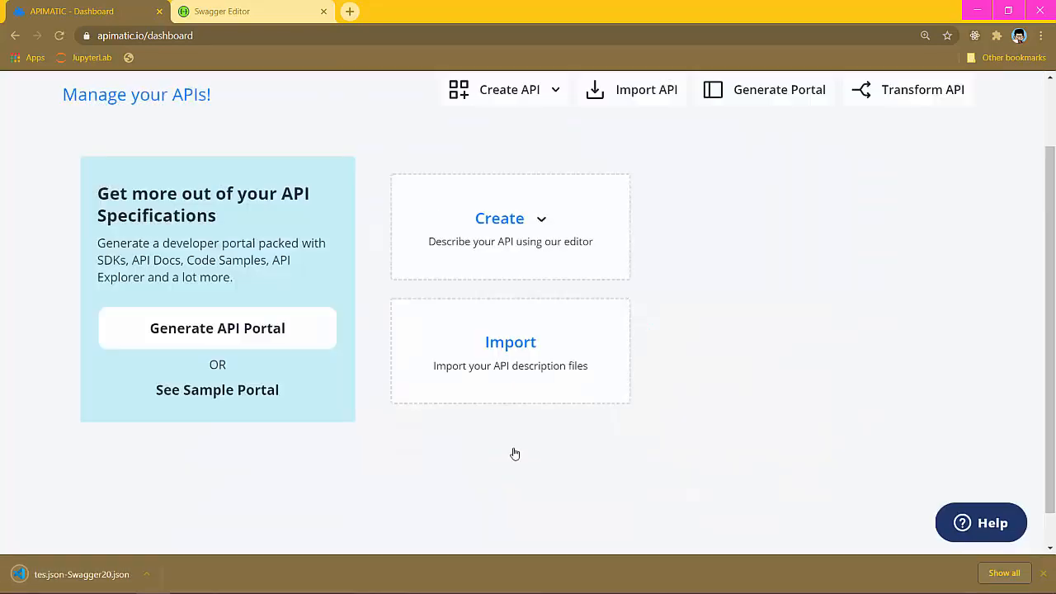
# Open the downloaded Swagger 2.0 JSON file in Visual Studio Code, copy its entire content, and return to Chrome.
pyautogui.click(52, 577)
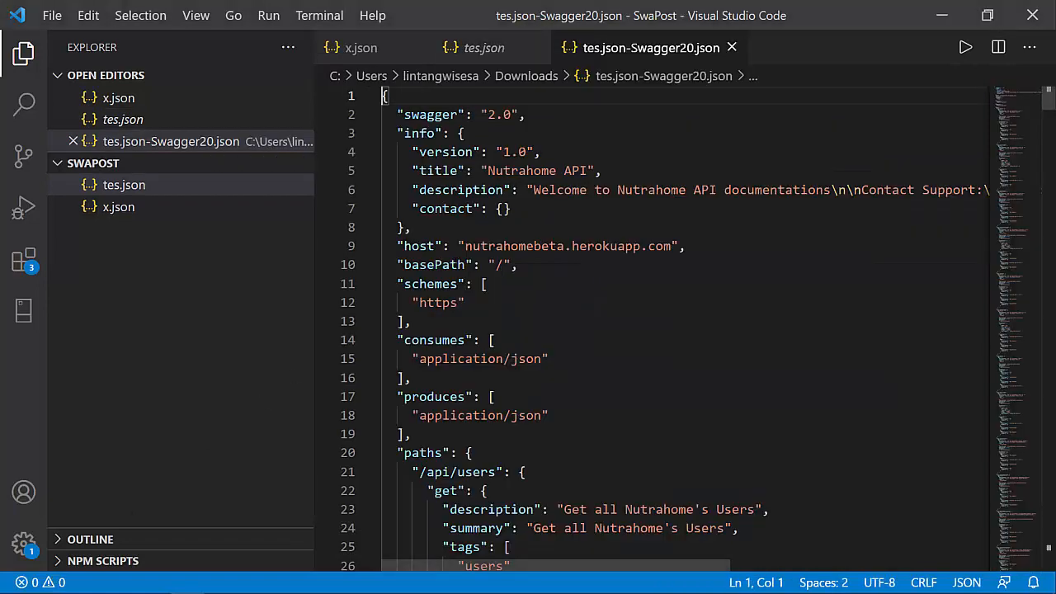
pyautogui.click(466, 248)
pyautogui.scroll(-8, 466, 250)
pyautogui.scroll(8, 466, 250)
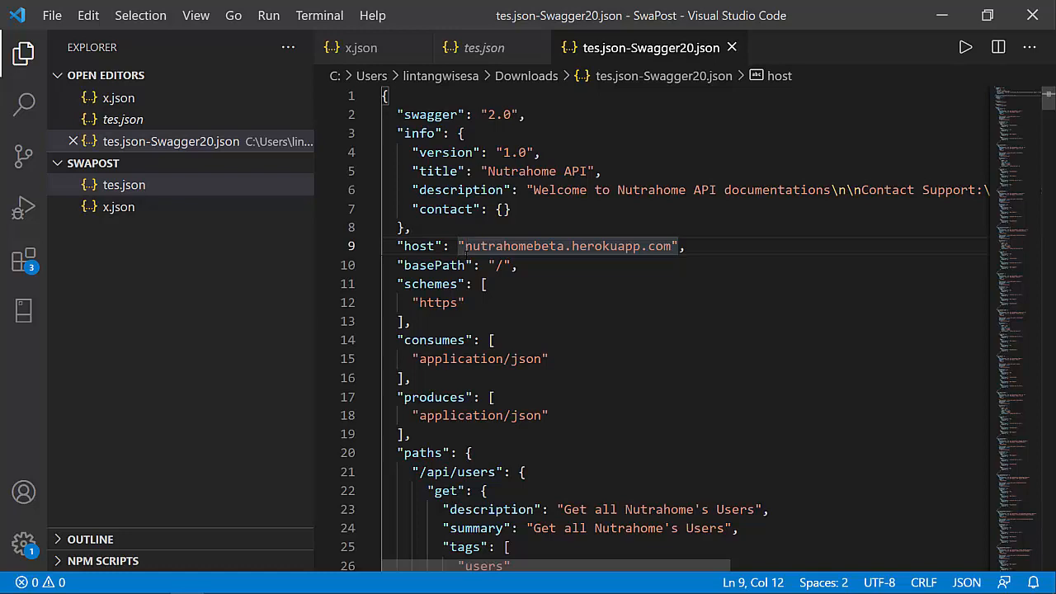
pyautogui.hotkey('ctrl', 'a')
pyautogui.hotkey('alt', 'Tab')
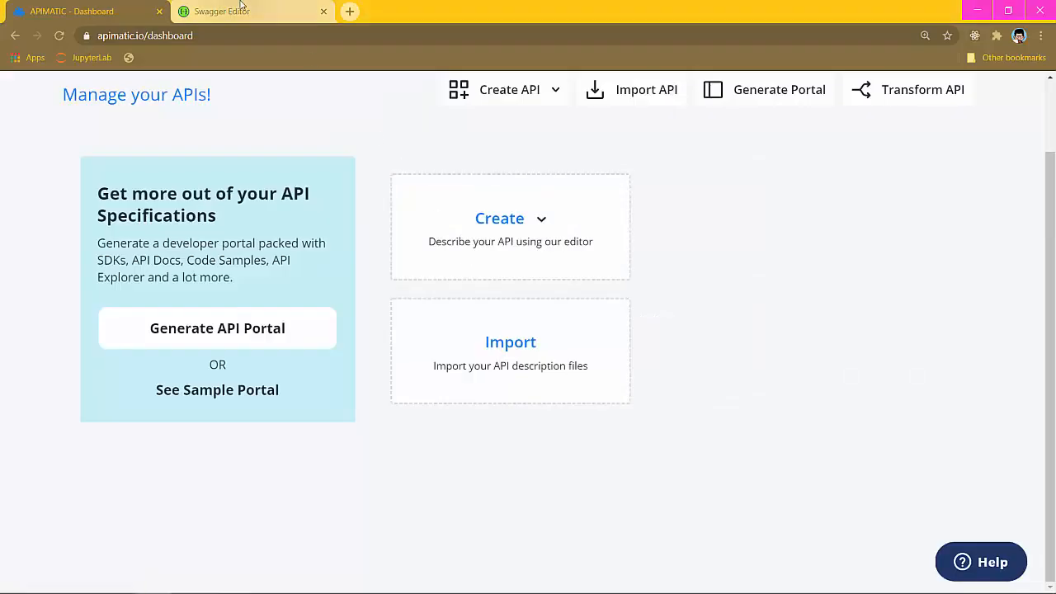
# Replace the whole definition in Swagger Editor with the copied Swagger 2.0 content, accepting the conversion from JSON to YAML.
pyautogui.click(241, 6)
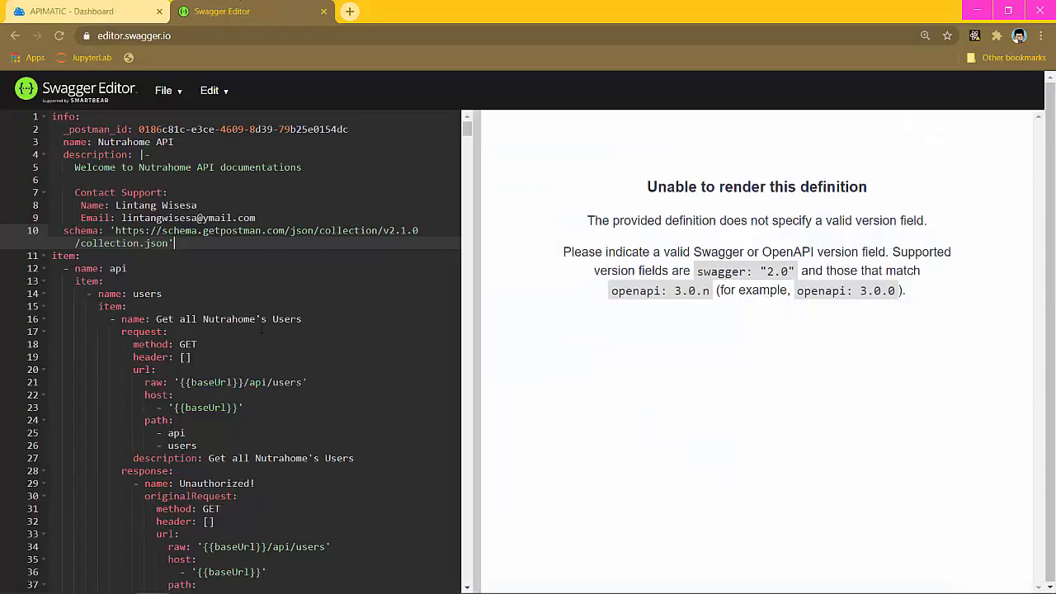
pyautogui.click(260, 329)
pyautogui.hotkey('ctrl', 'a')
pyautogui.press('Delete')
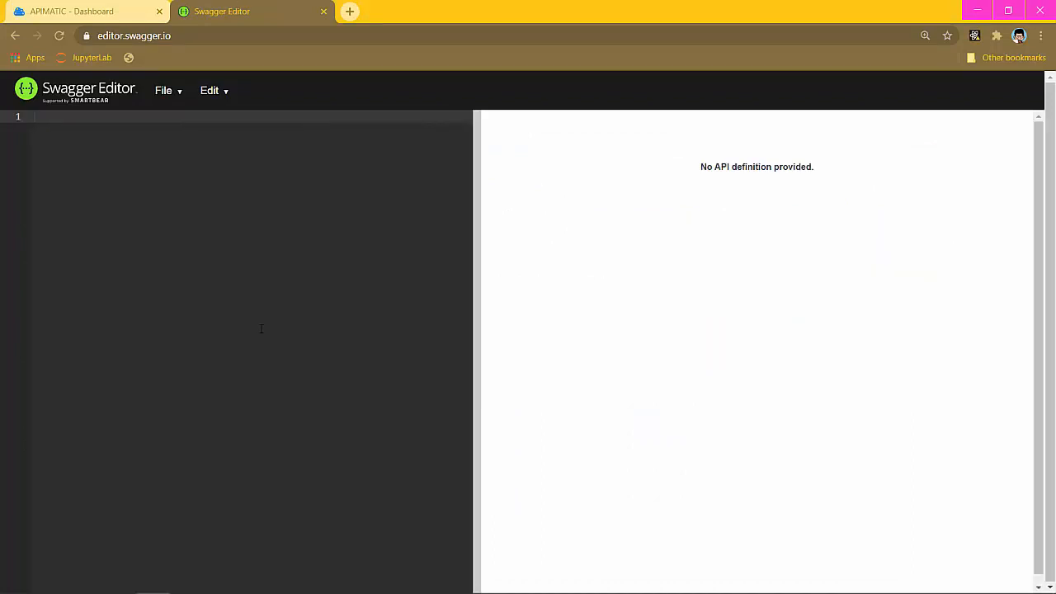
pyautogui.hotkey('ctrl', 'v')
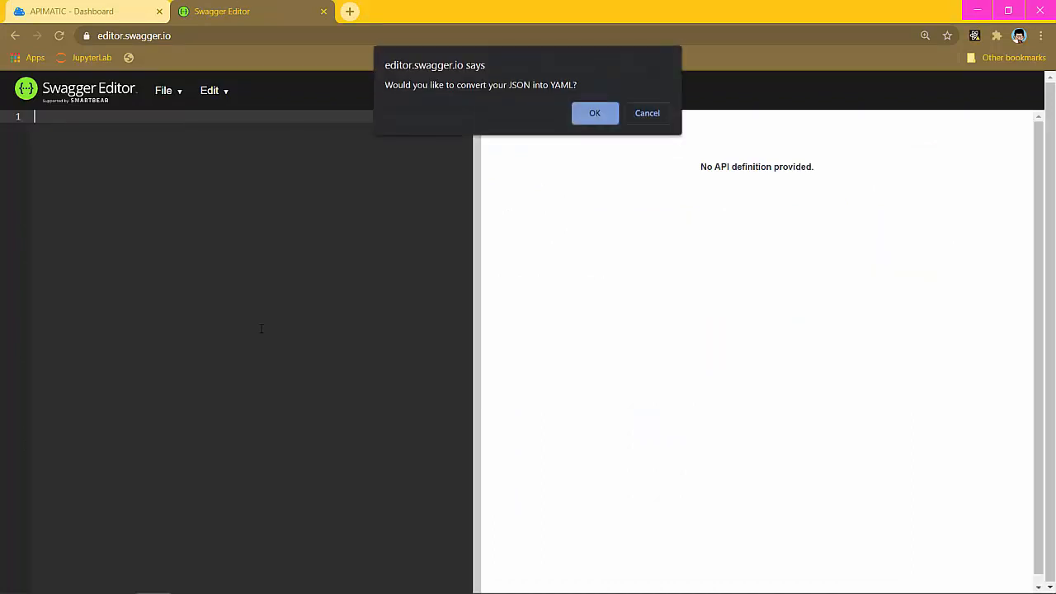
pyautogui.click(594, 115)
# Examine the rendered Nutrahome API documentation, from the contact details through the endpoint groups down to paymethods.
pyautogui.click(337, 234)
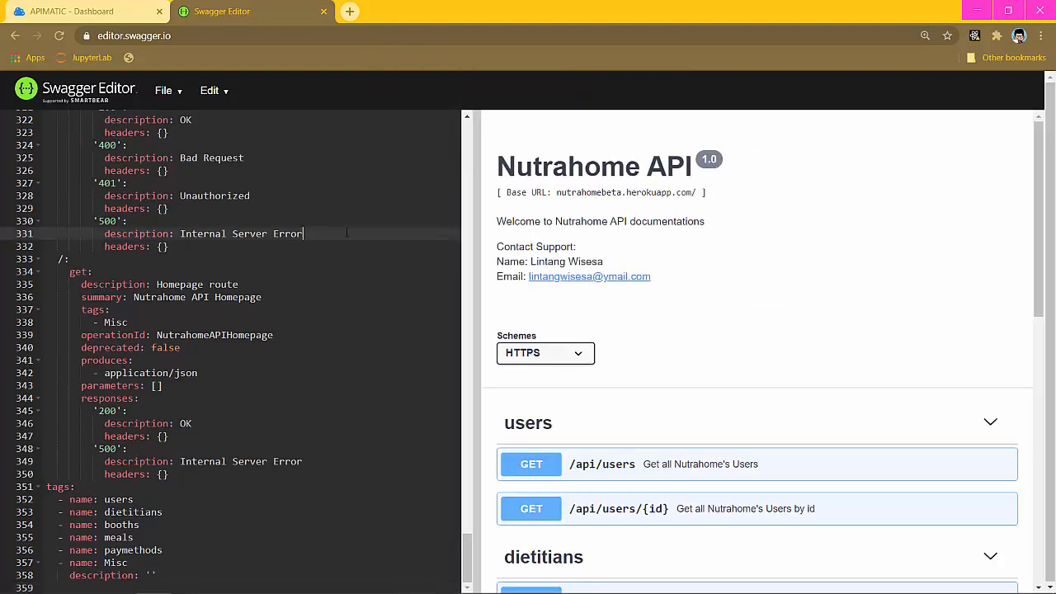
pyautogui.scroll(-5, 739, 230)
pyautogui.scroll(5, 737, 228)
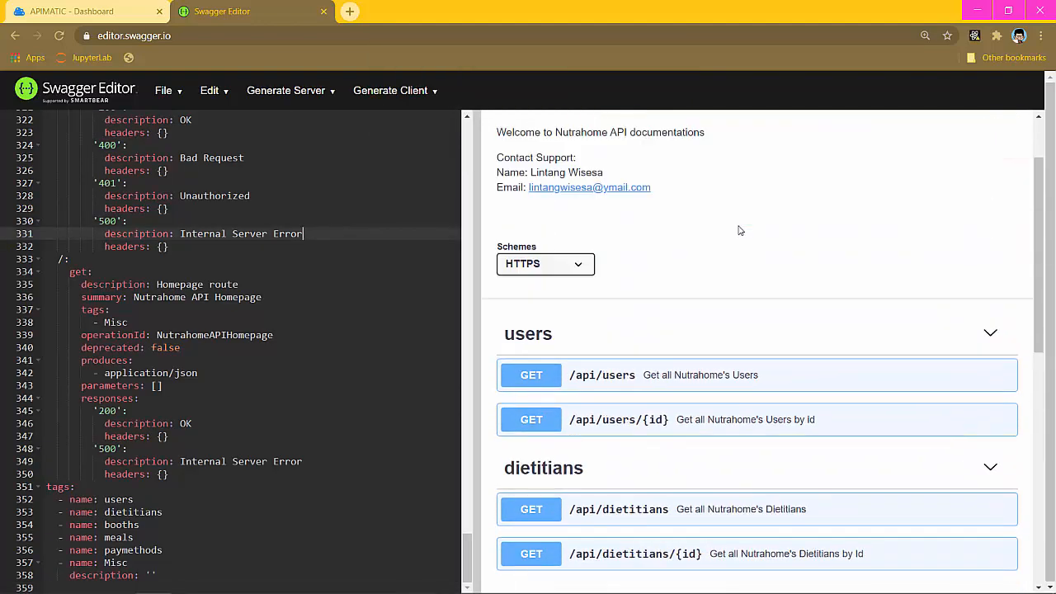
pyautogui.moveTo(495, 173); pyautogui.dragTo(697, 180)
pyautogui.scroll(-1, 693, 341)
pyautogui.scroll(-5, 693, 340)
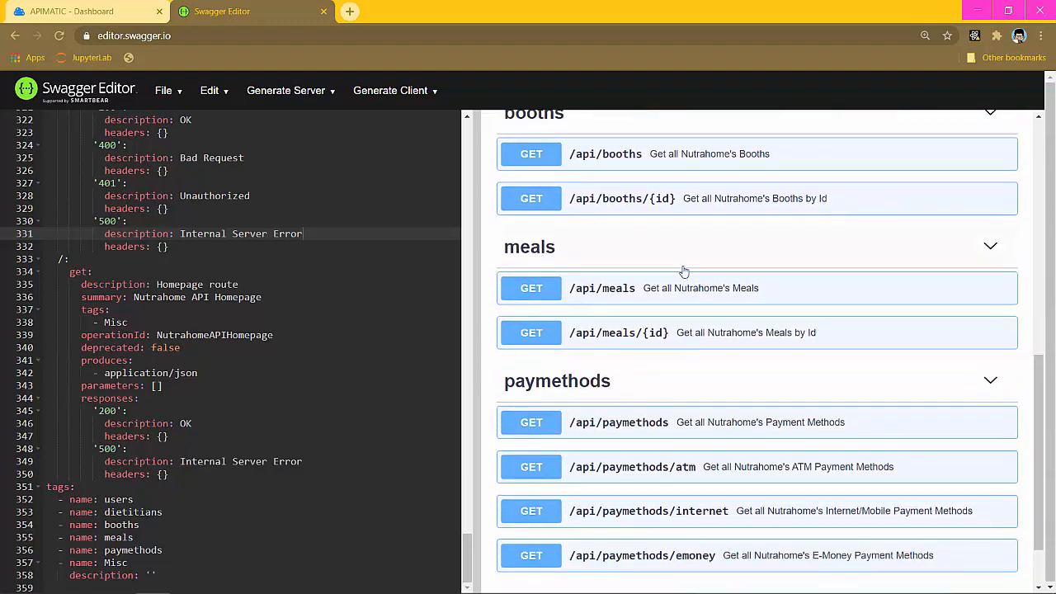
pyautogui.scroll(1, 684, 273)
# Try out the GET /api/booths endpoint by executing the request, and read through its response body.
pyautogui.click(613, 212)
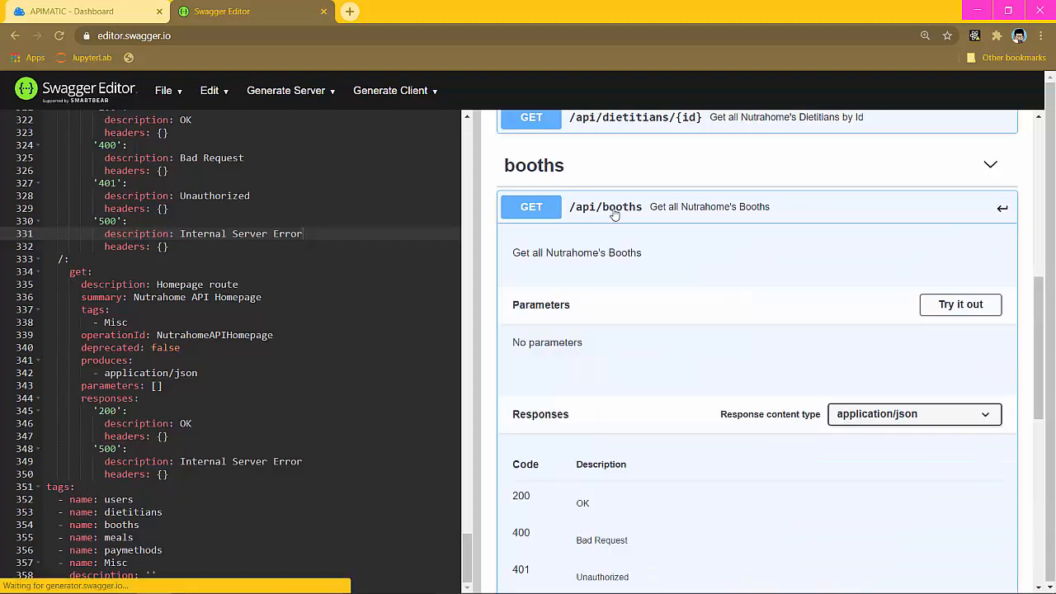
pyautogui.click(942, 303)
pyautogui.scroll(-1, 794, 288)
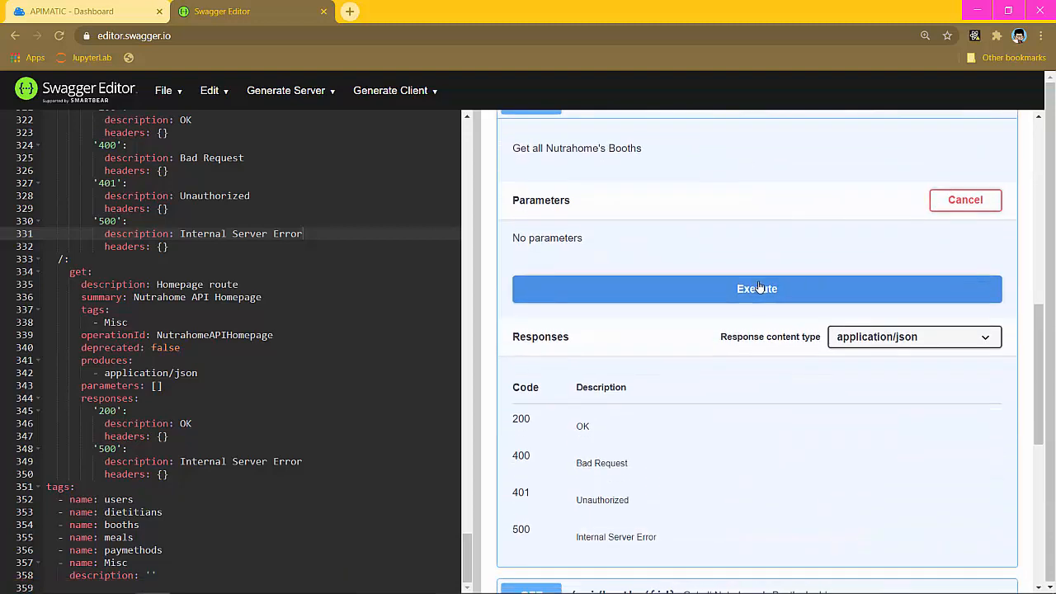
pyautogui.click(794, 288)
pyautogui.scroll(-2, 823, 288)
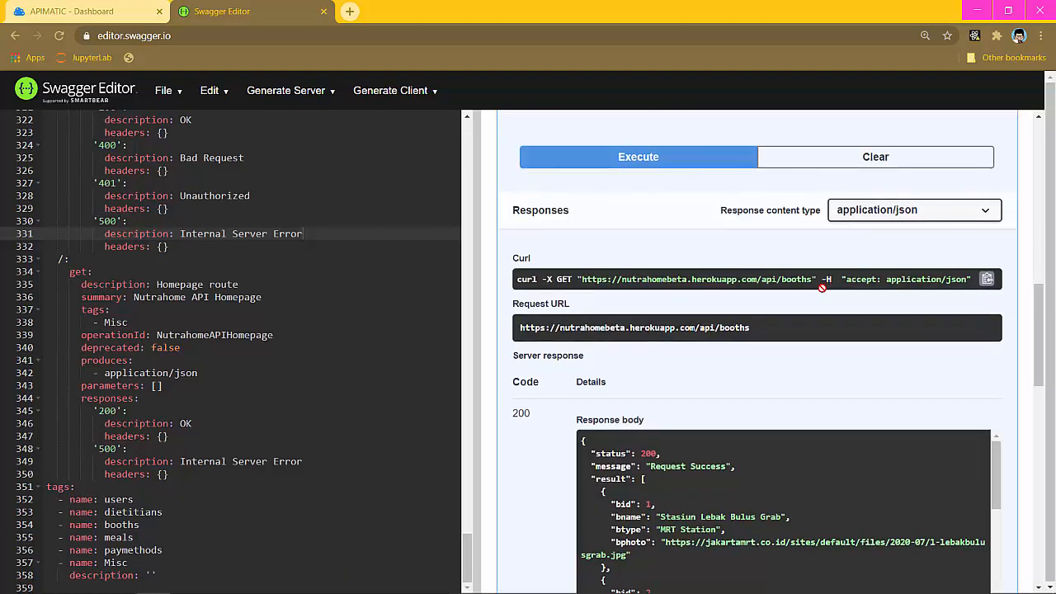
pyautogui.scroll(-2, 823, 287)
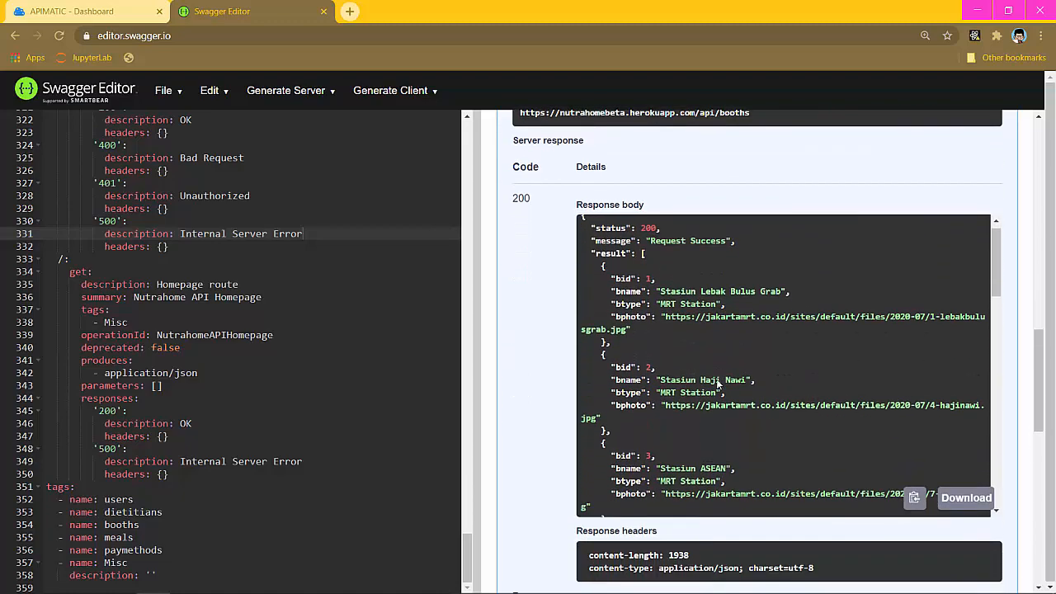
pyautogui.scroll(-10, 718, 385)
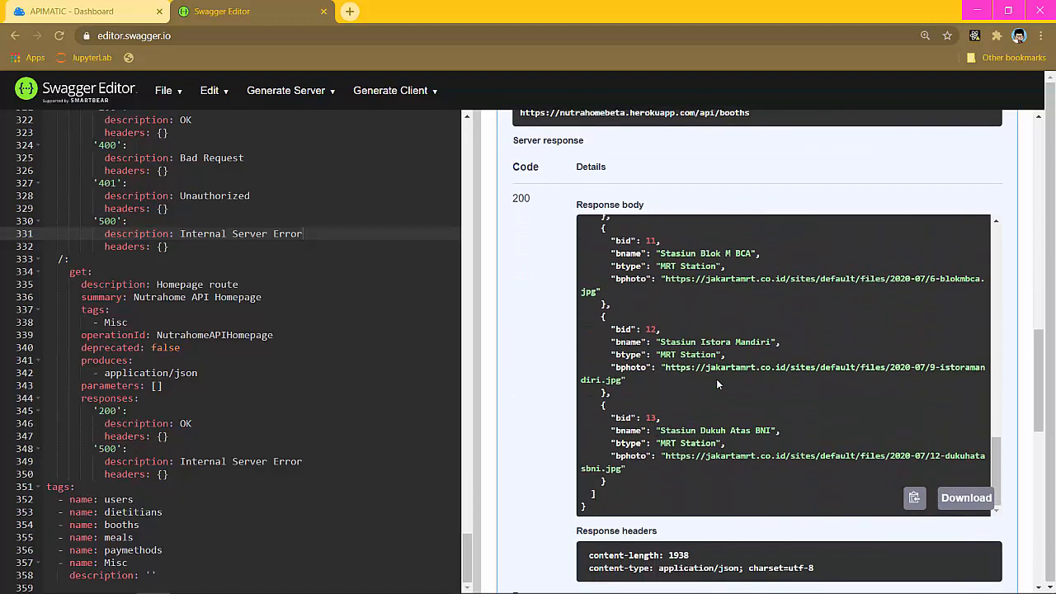
pyautogui.scroll(10, 717, 384)
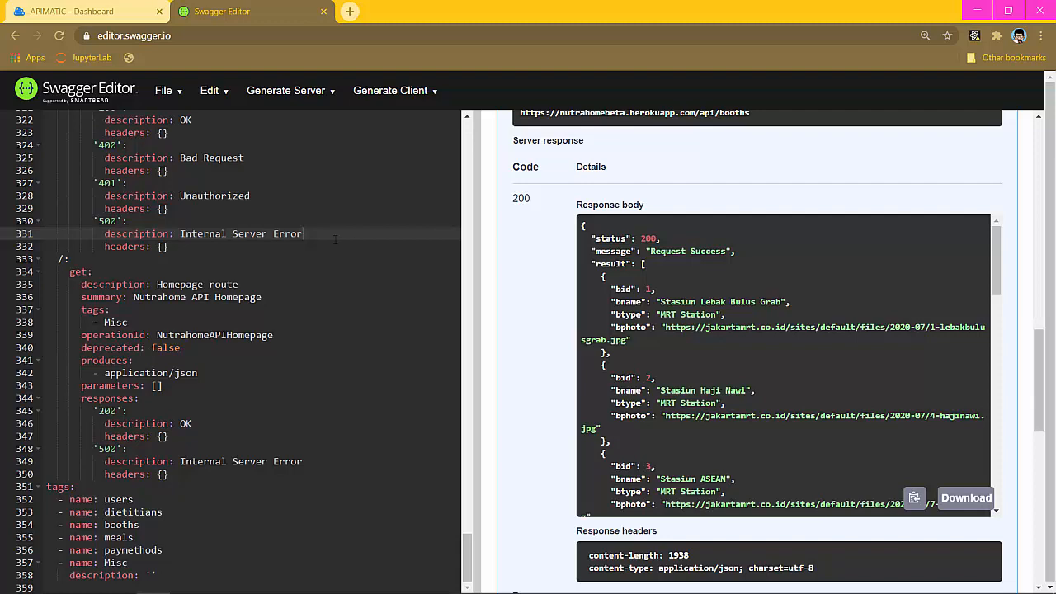
# Look through the available server and client code generation options, leaving them without choosing any.
pyautogui.click(311, 96)
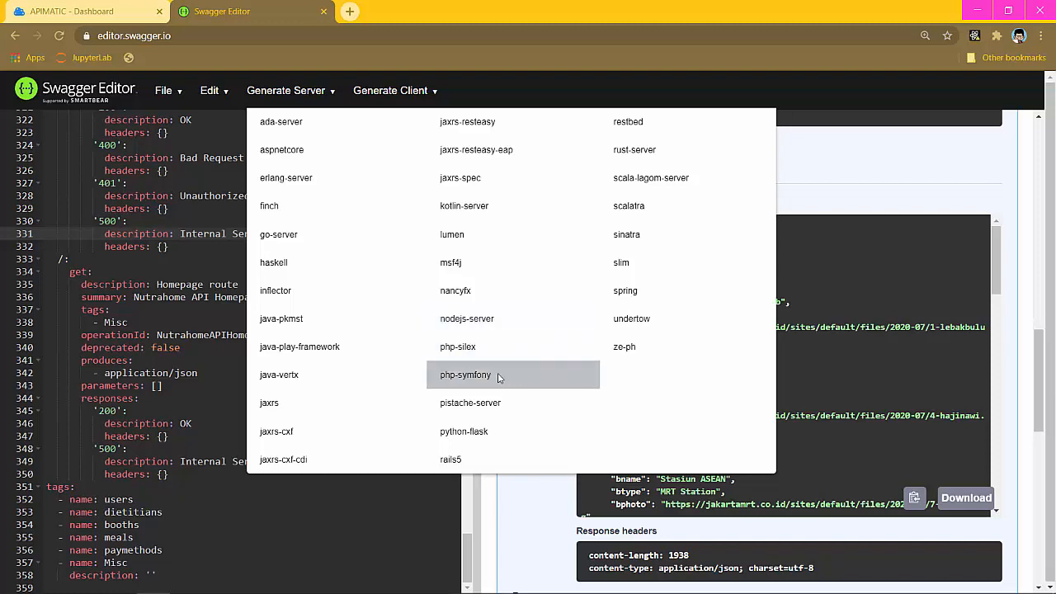
pyautogui.click(410, 97)
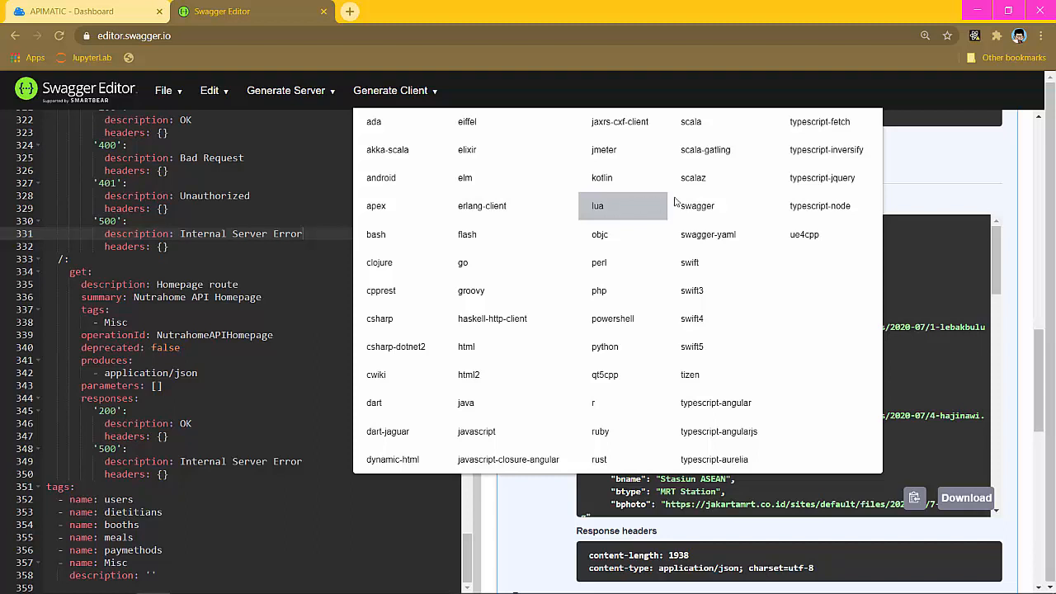
pyautogui.click(302, 338)
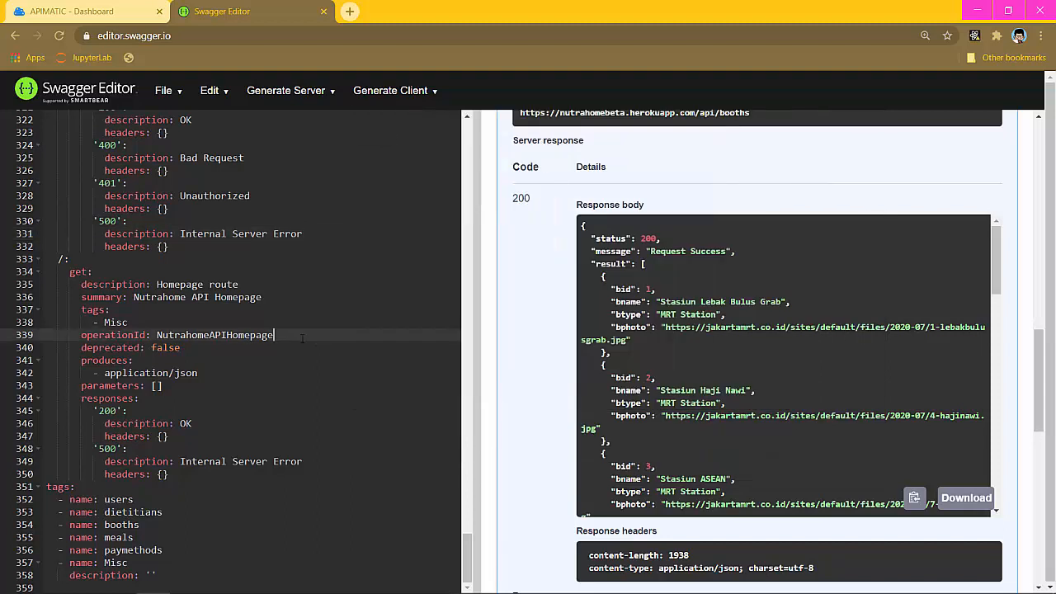